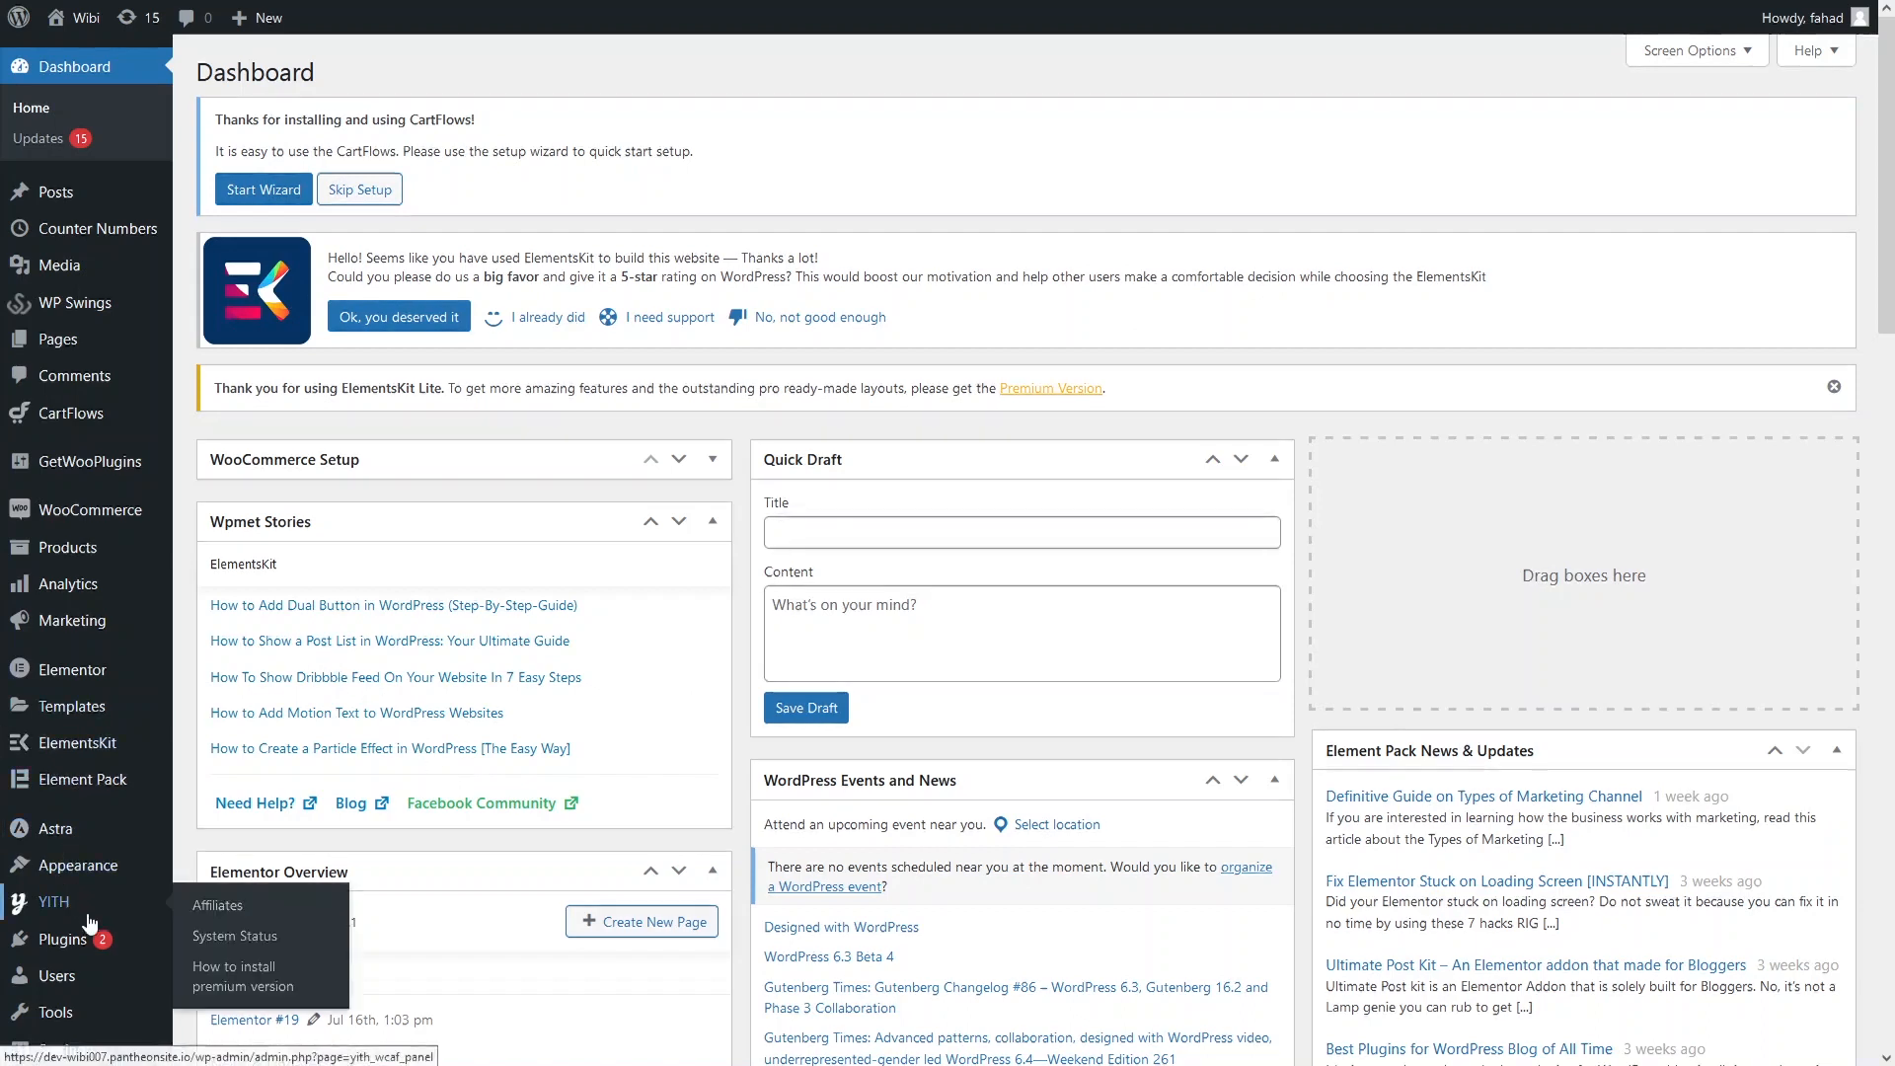
# - Search for "social feed" among the plugins available to add to the site
pyautogui.moveTo(89, 939)
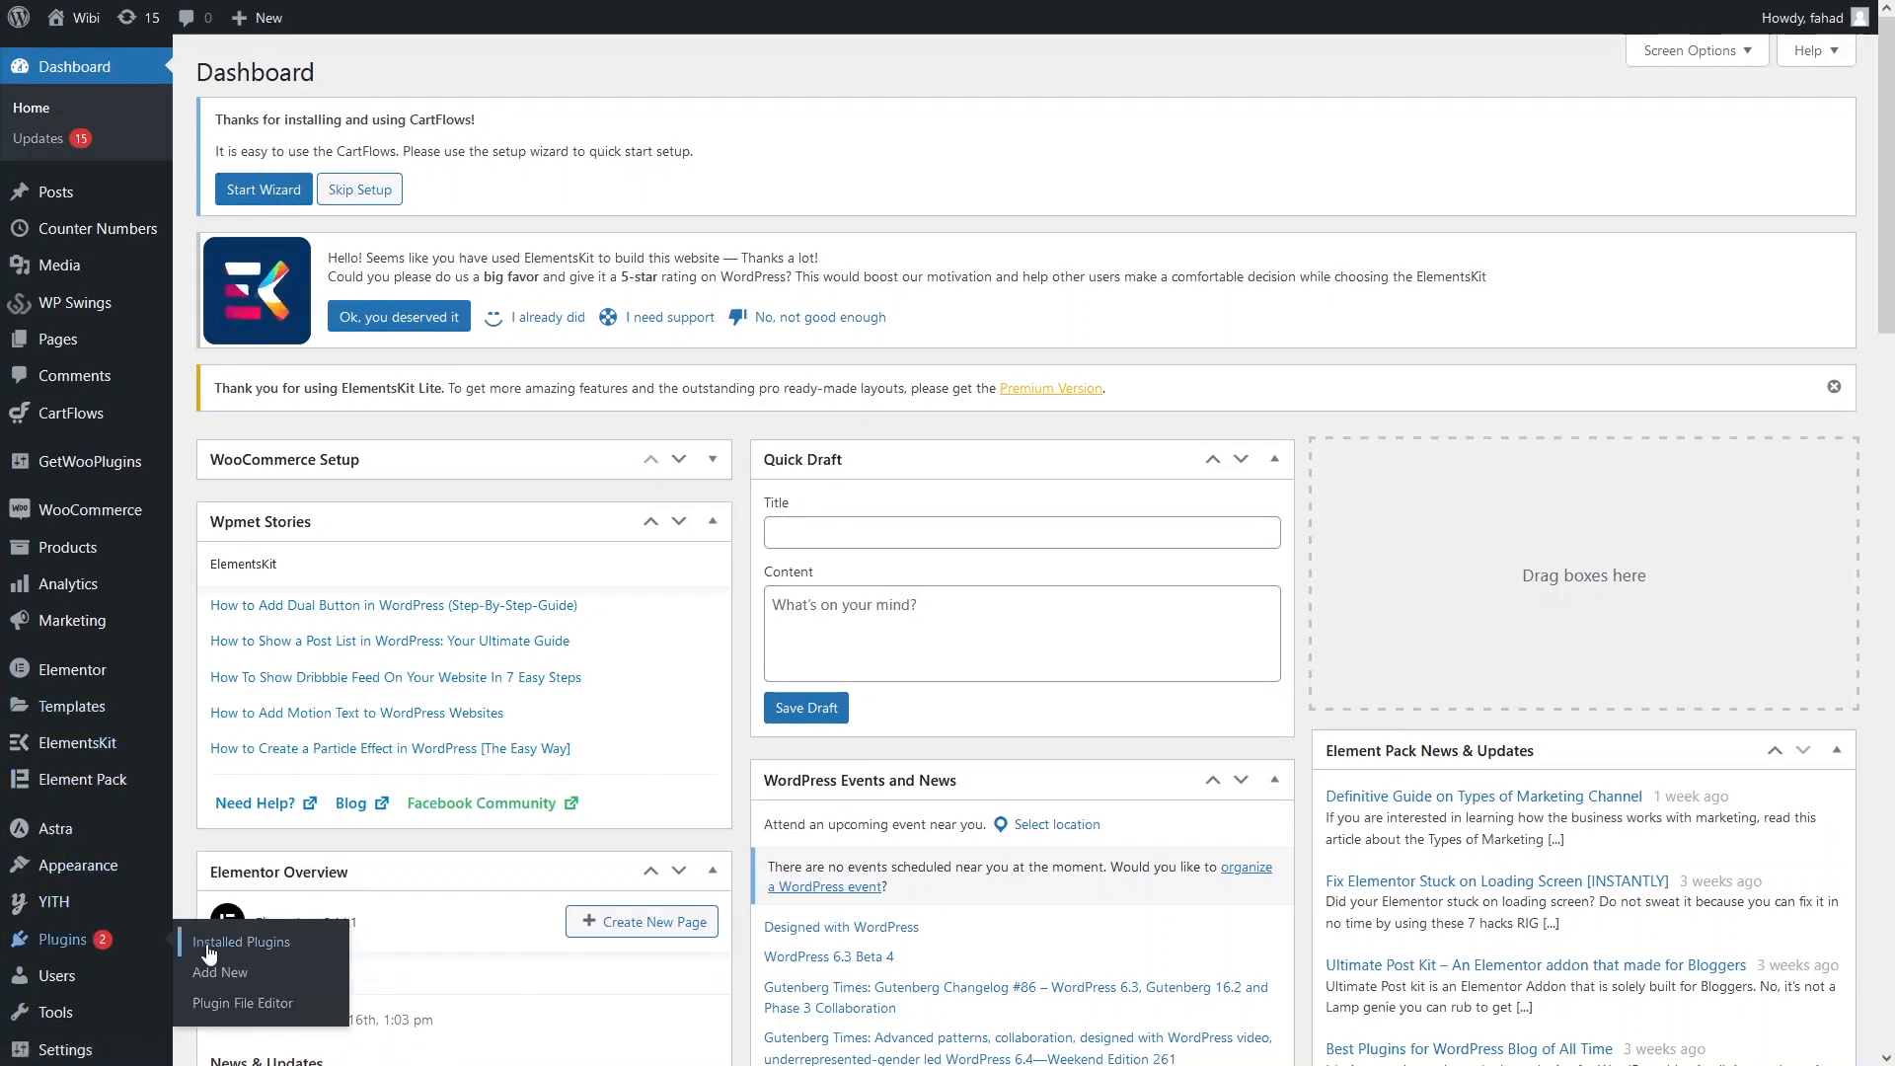
pyautogui.click(223, 974)
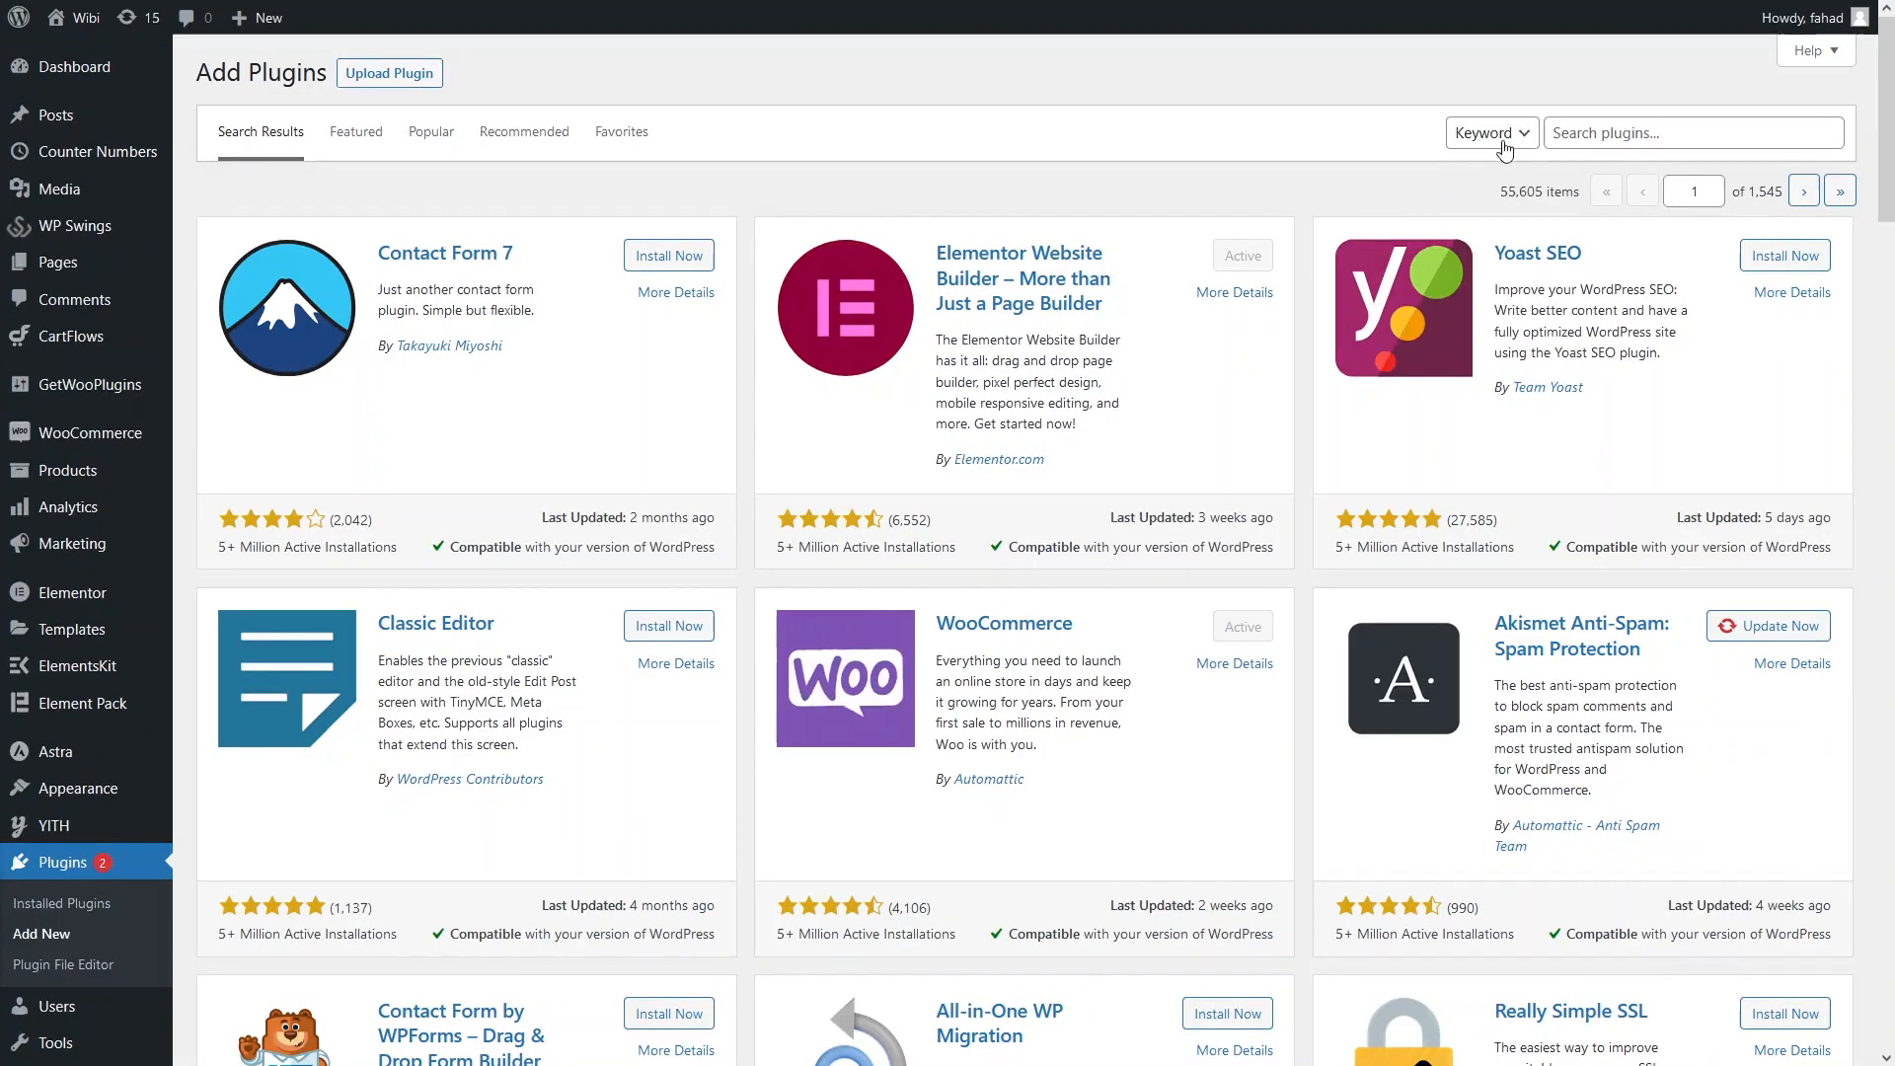
pyautogui.click(1645, 138)
pyautogui.write('s')
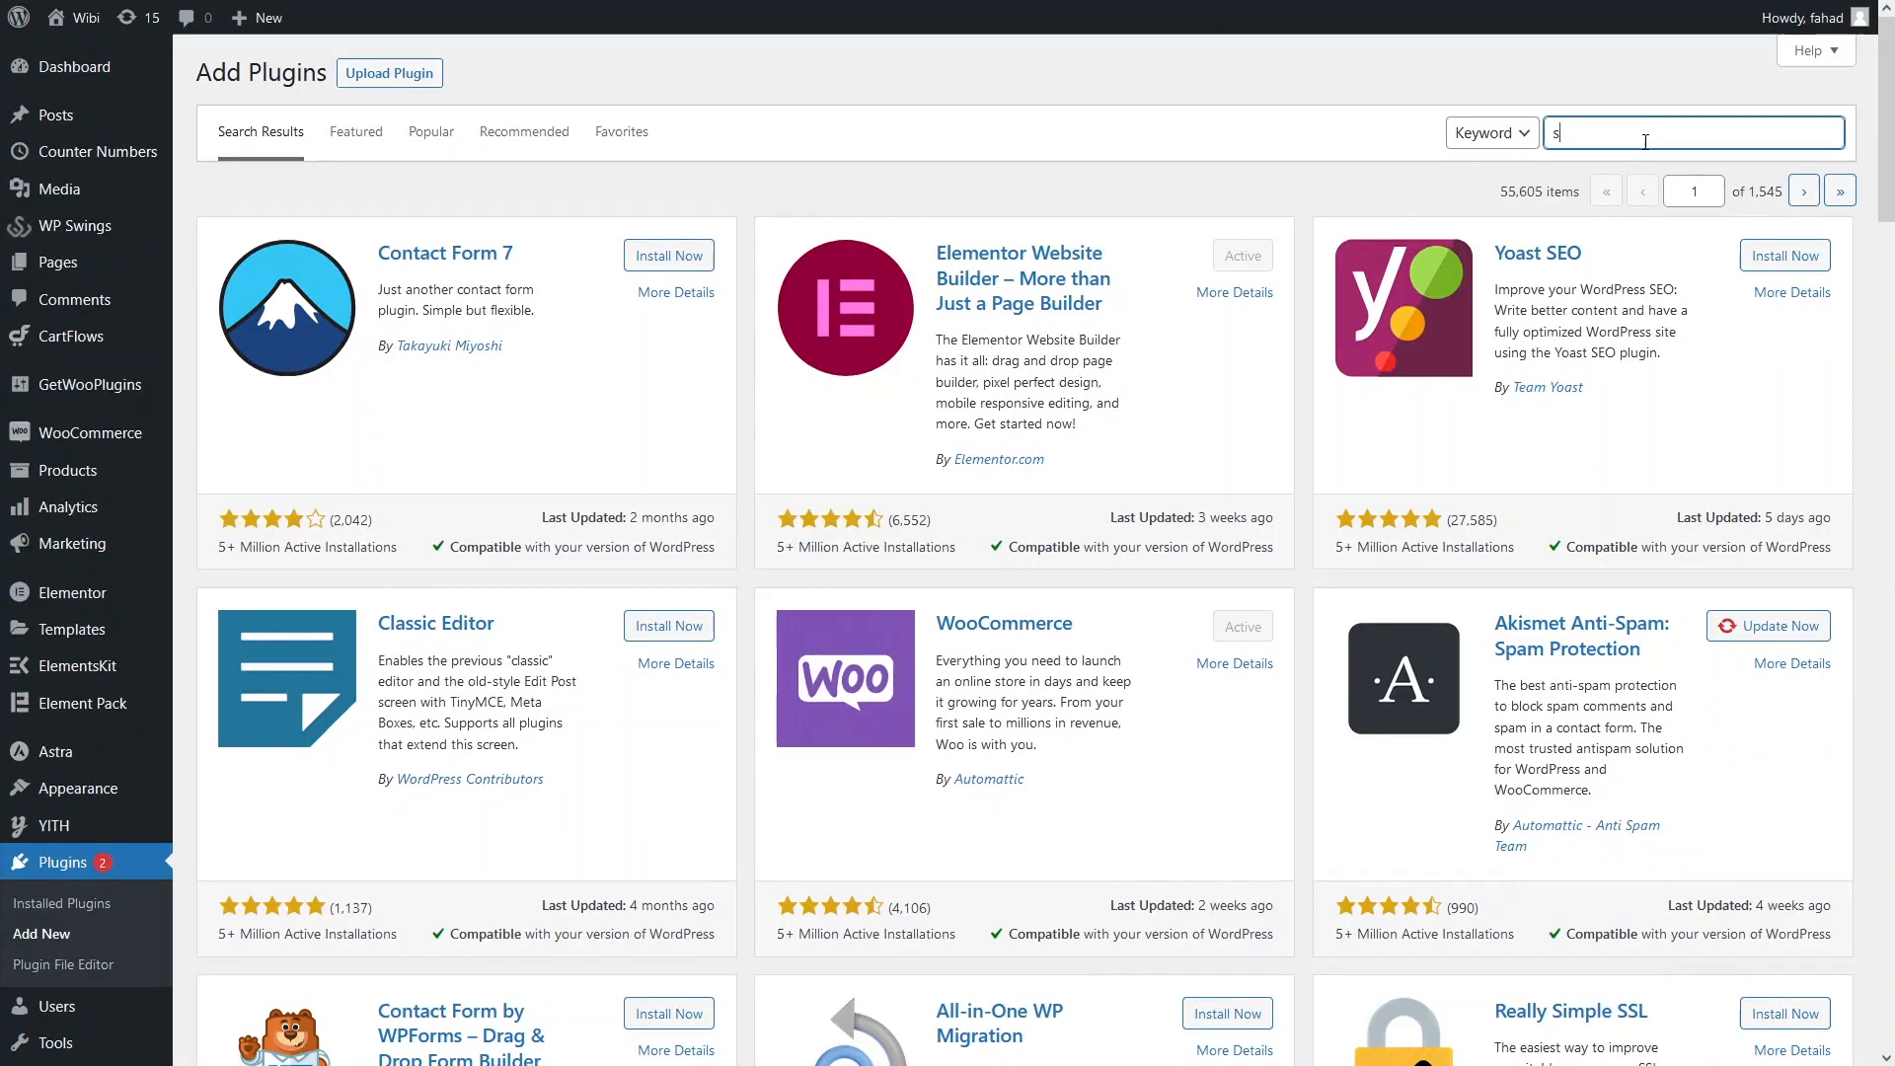
pyautogui.write('ocial feed')
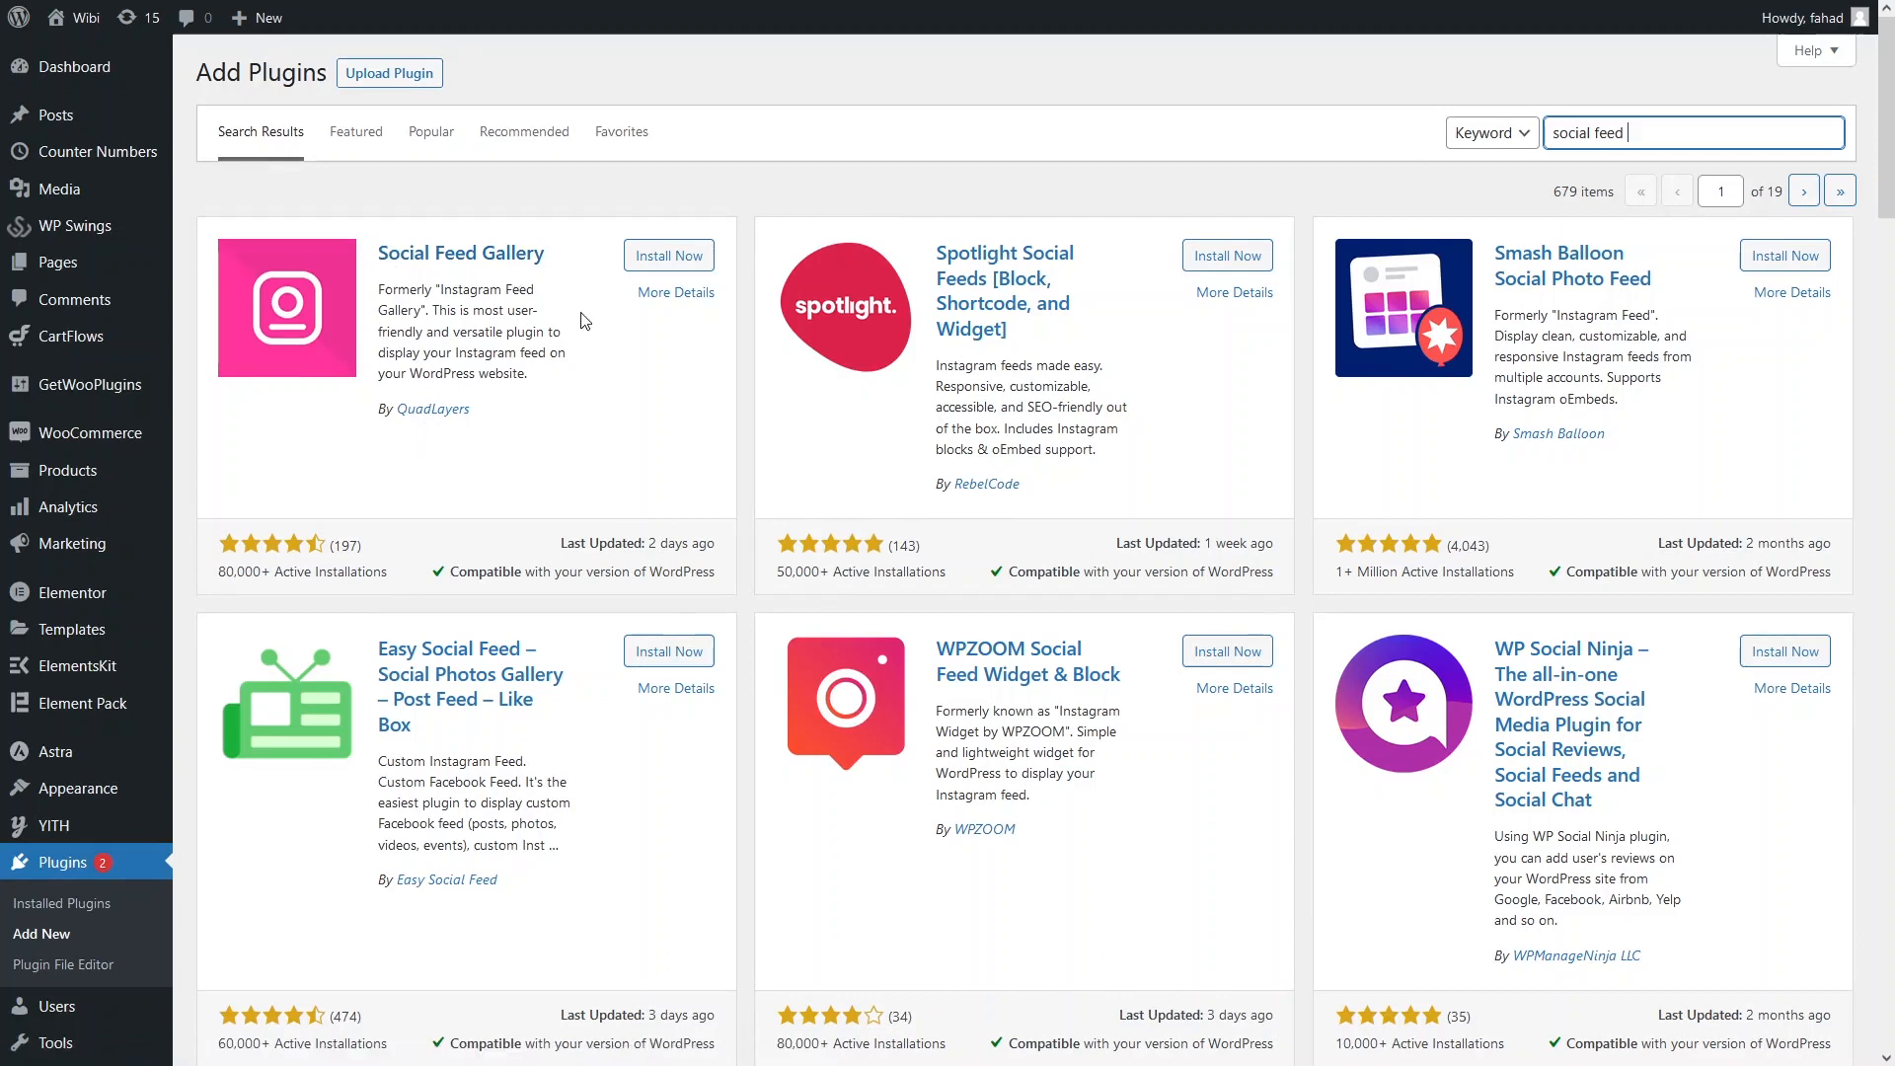
# - Install and activate the Social Feed Gallery plugin by QuadLayers
pyautogui.click(646, 259)
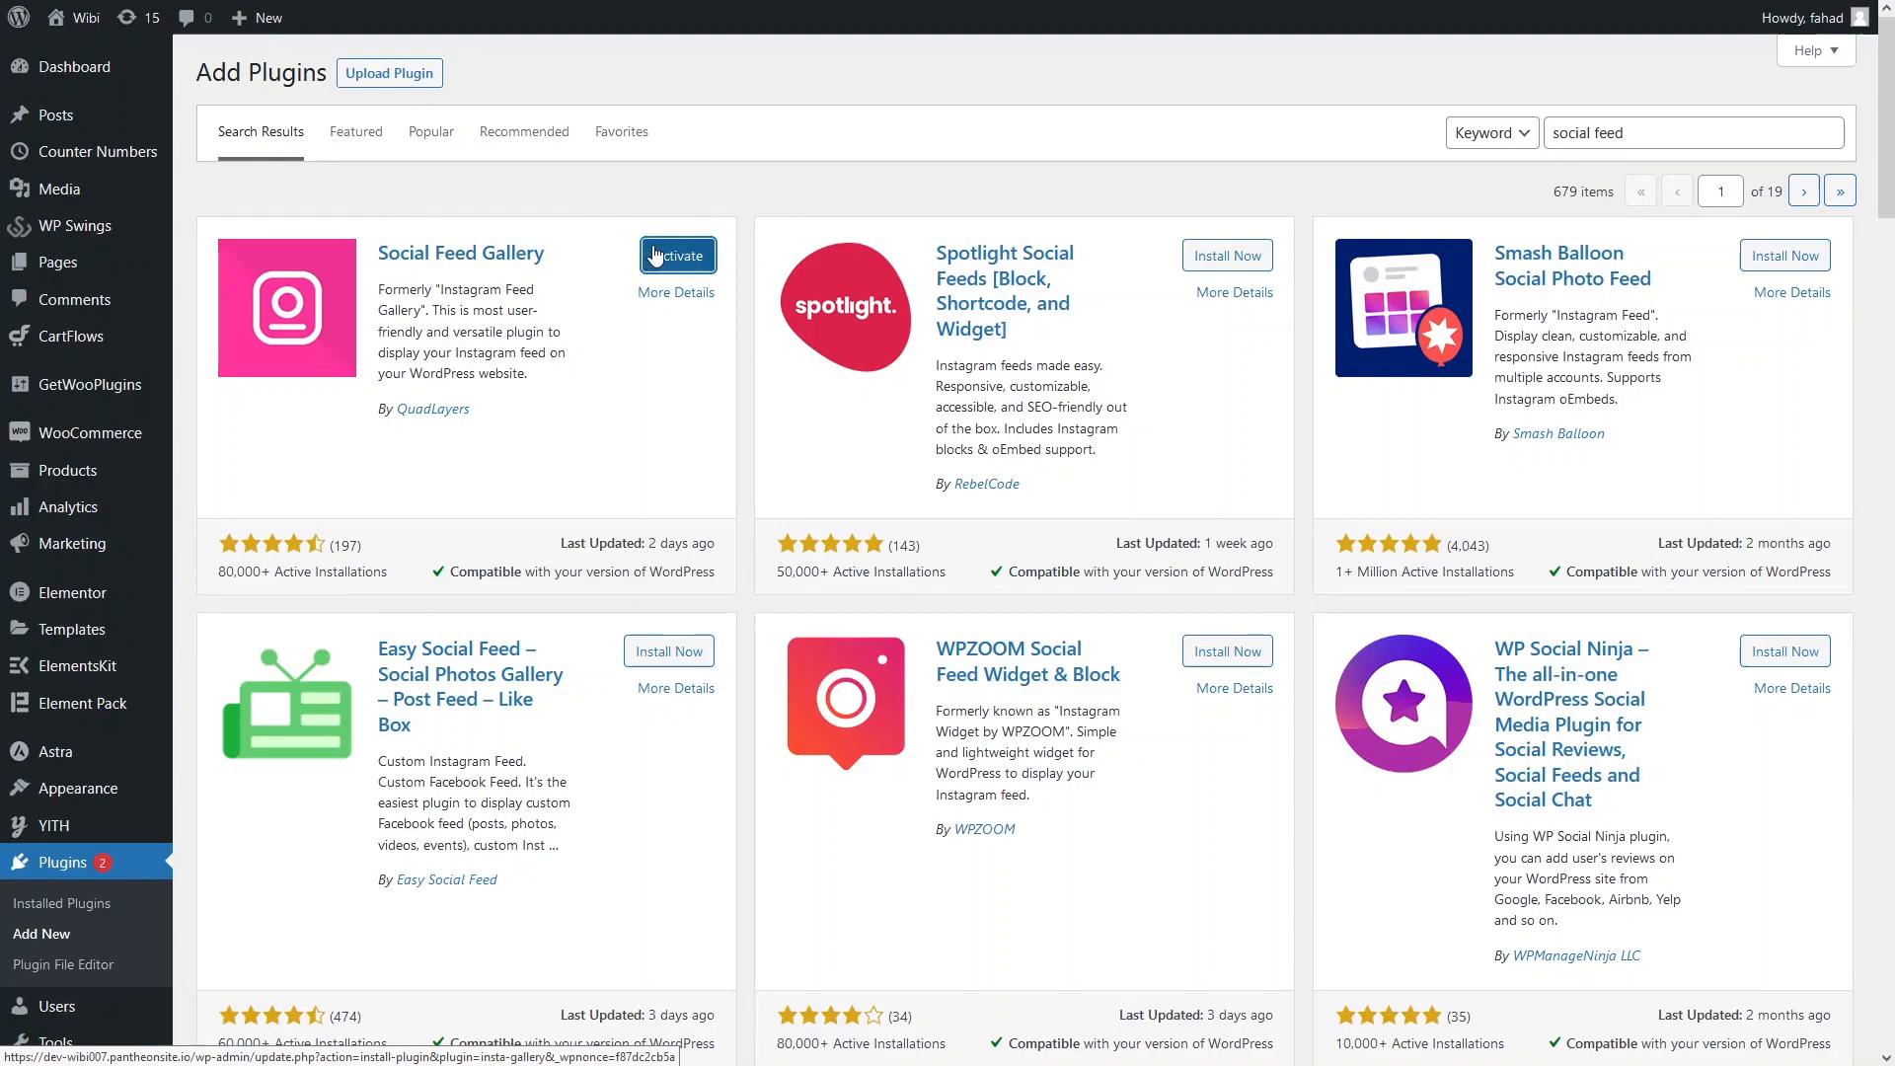
pyautogui.scroll(-6, 400, 552)
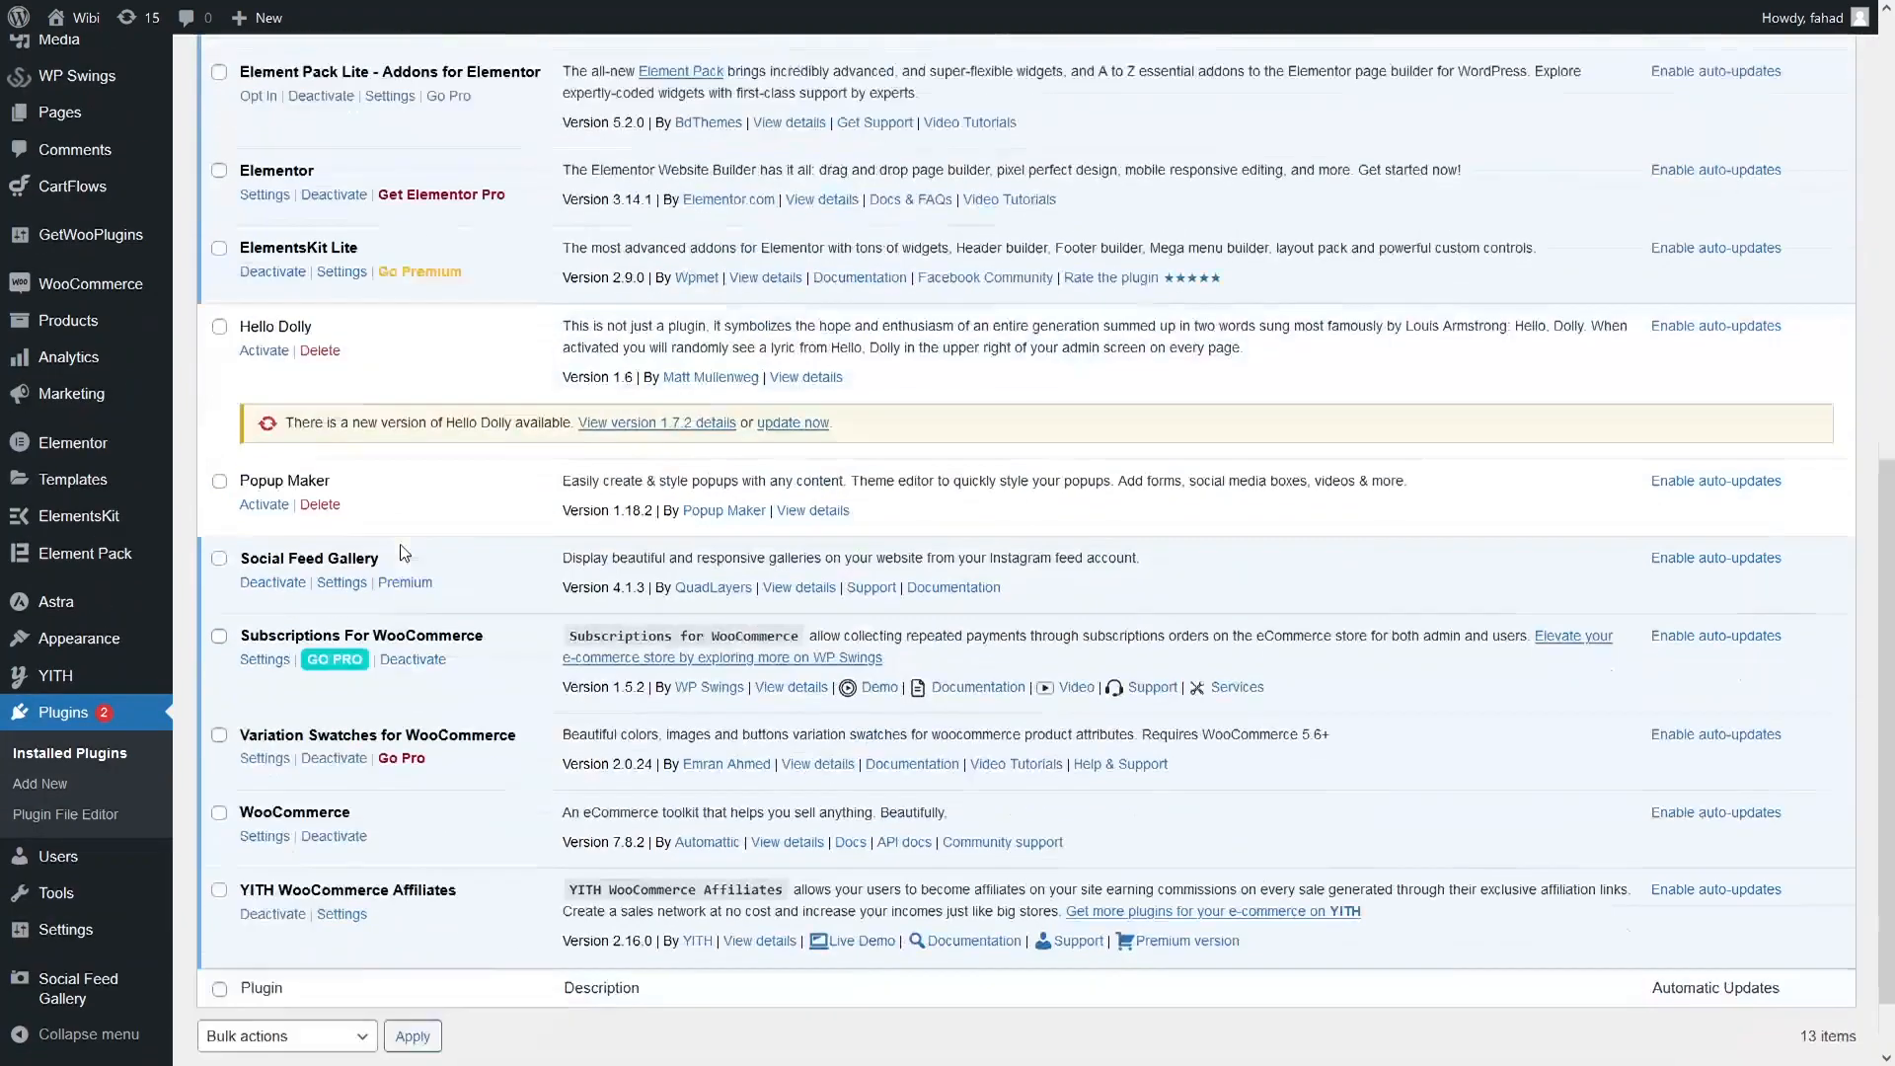
pyautogui.scroll(-1, 400, 553)
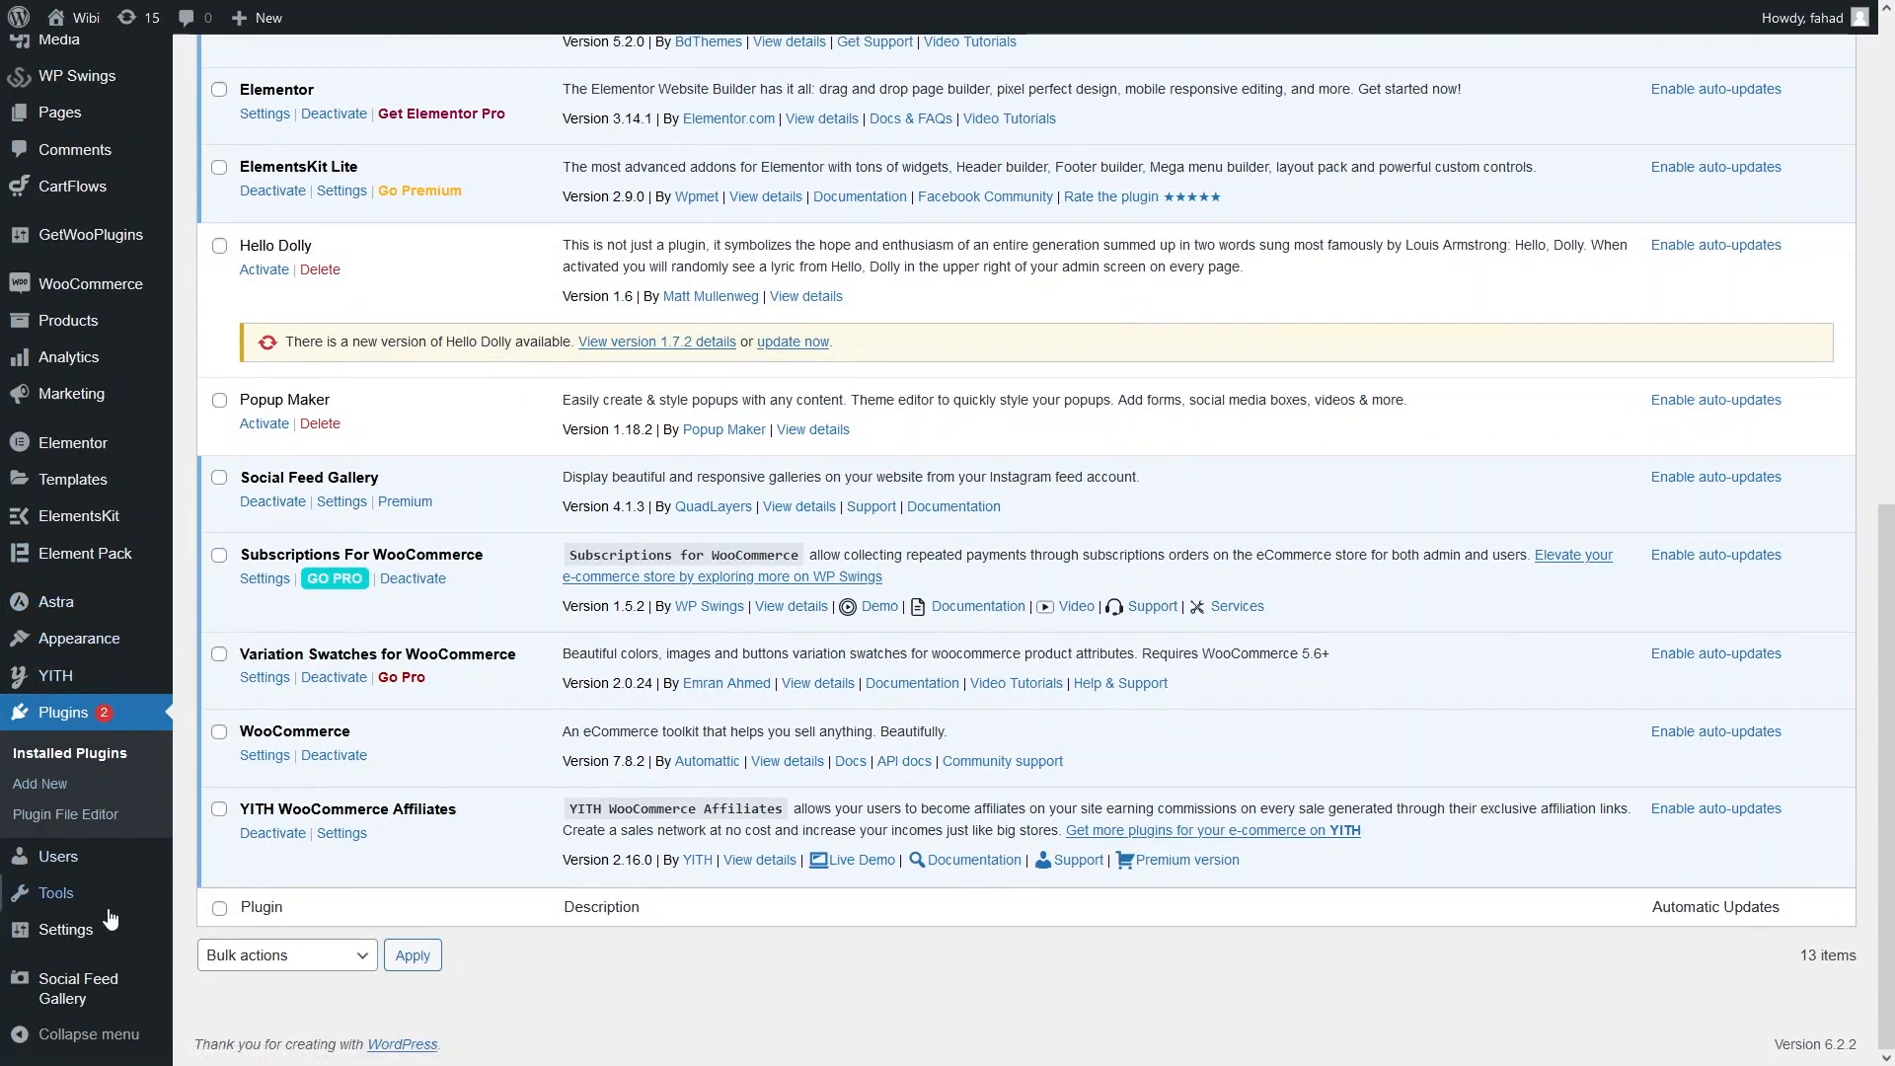
# - Connect a personal Instagram account to Social Feed Gallery and allow it to share the account's information
pyautogui.moveTo(103, 1010)
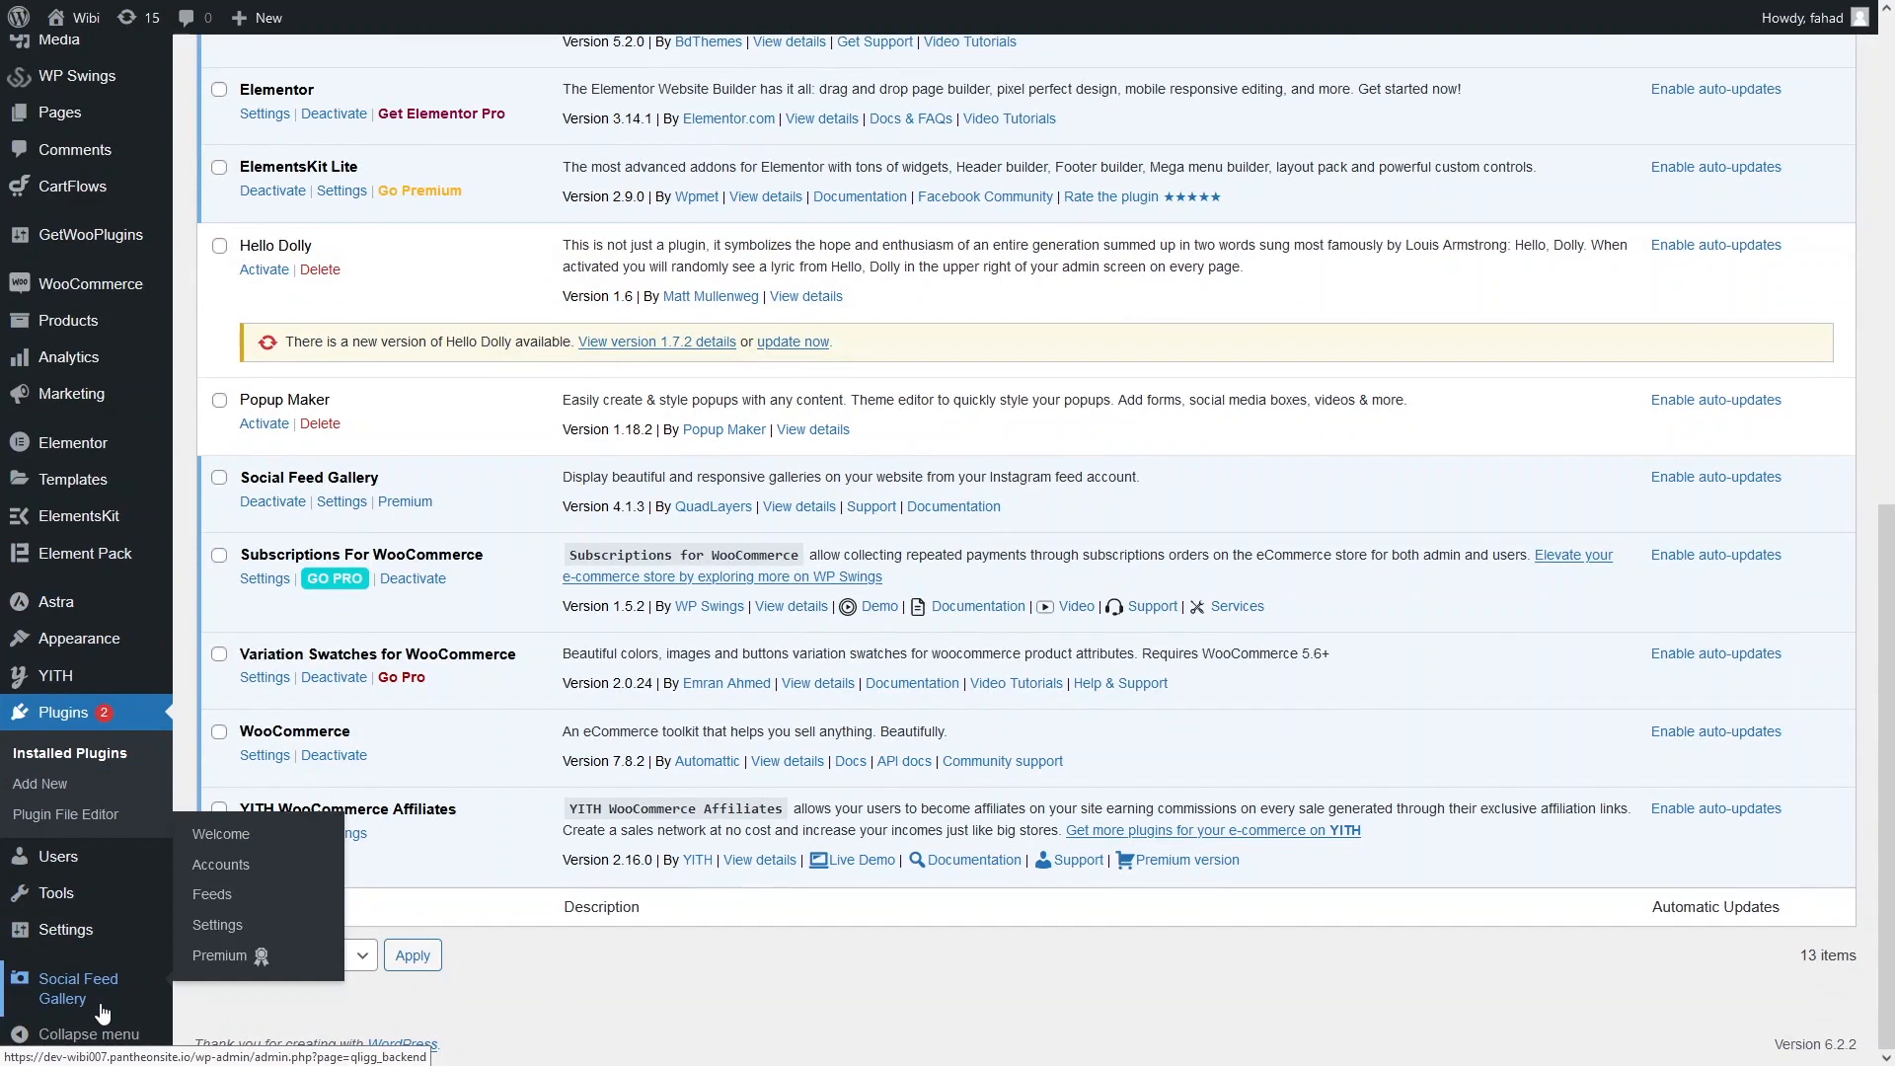
pyautogui.click(102, 1010)
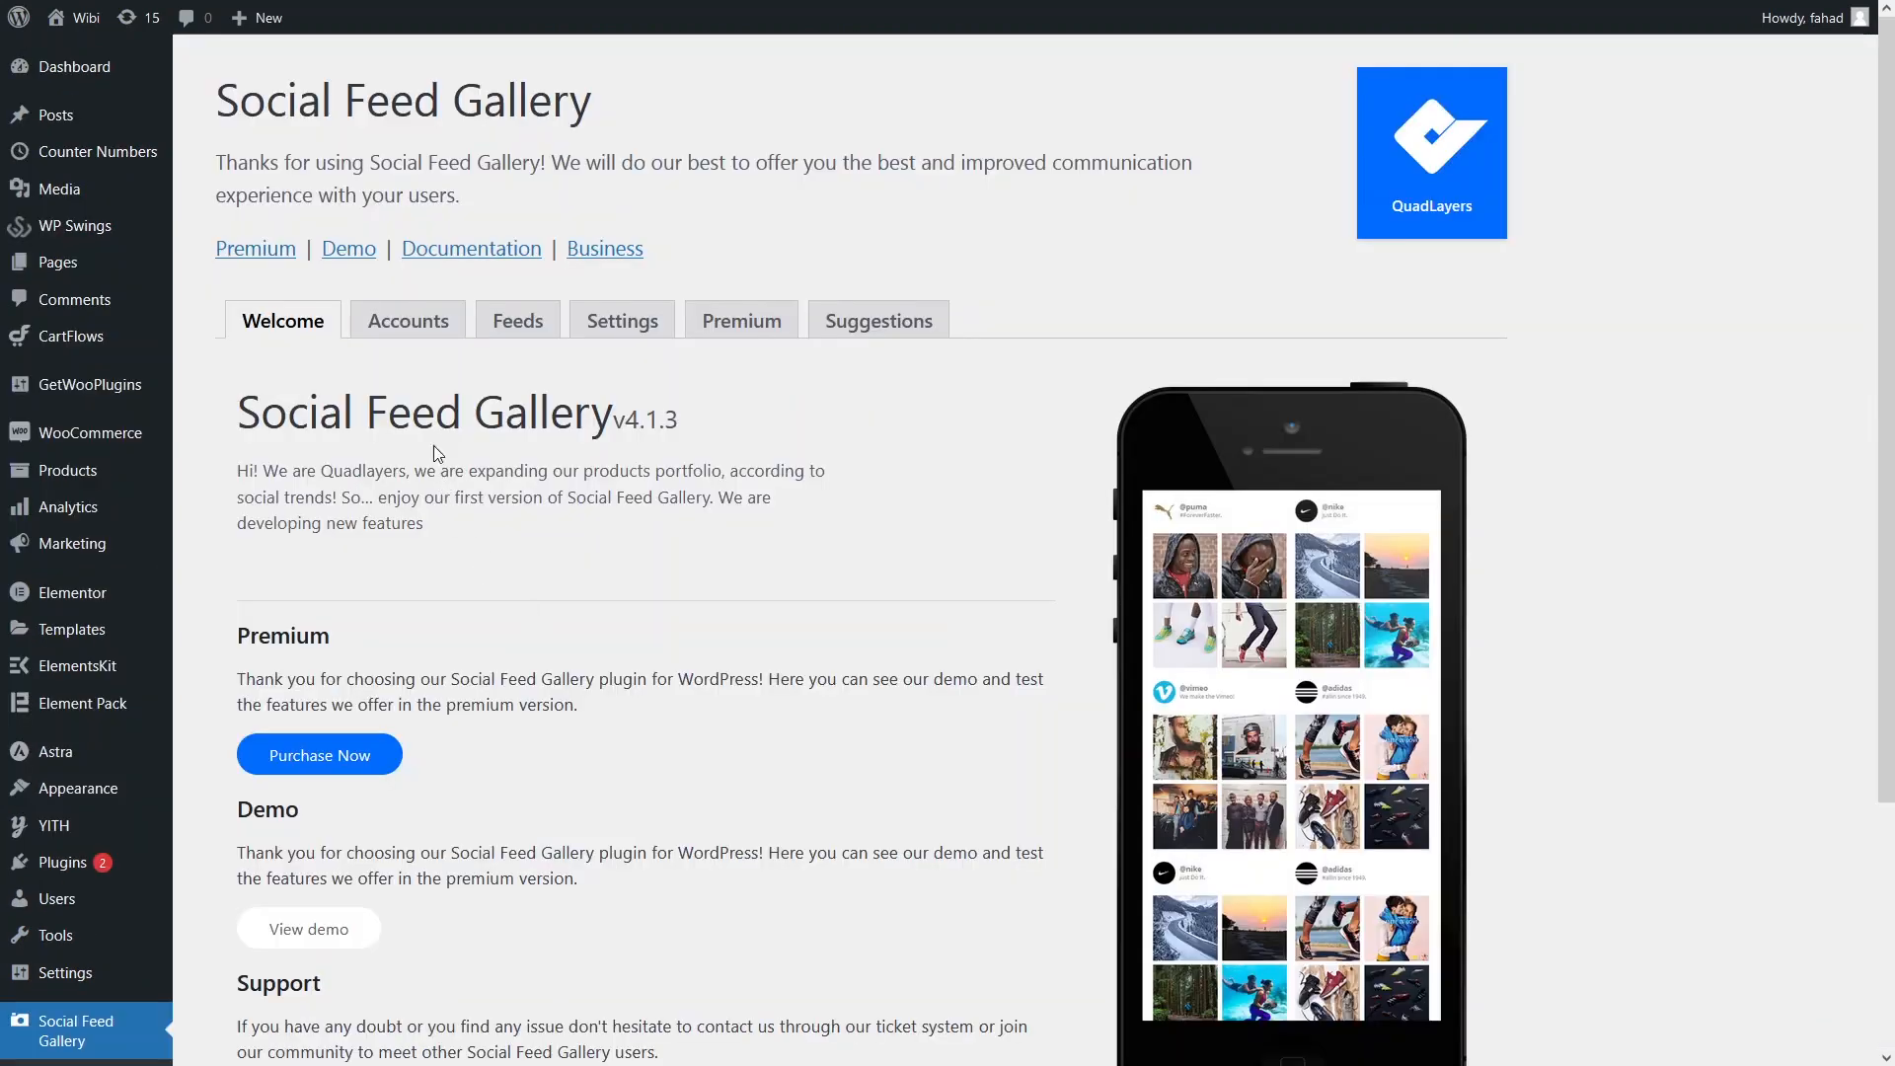
pyautogui.click(407, 322)
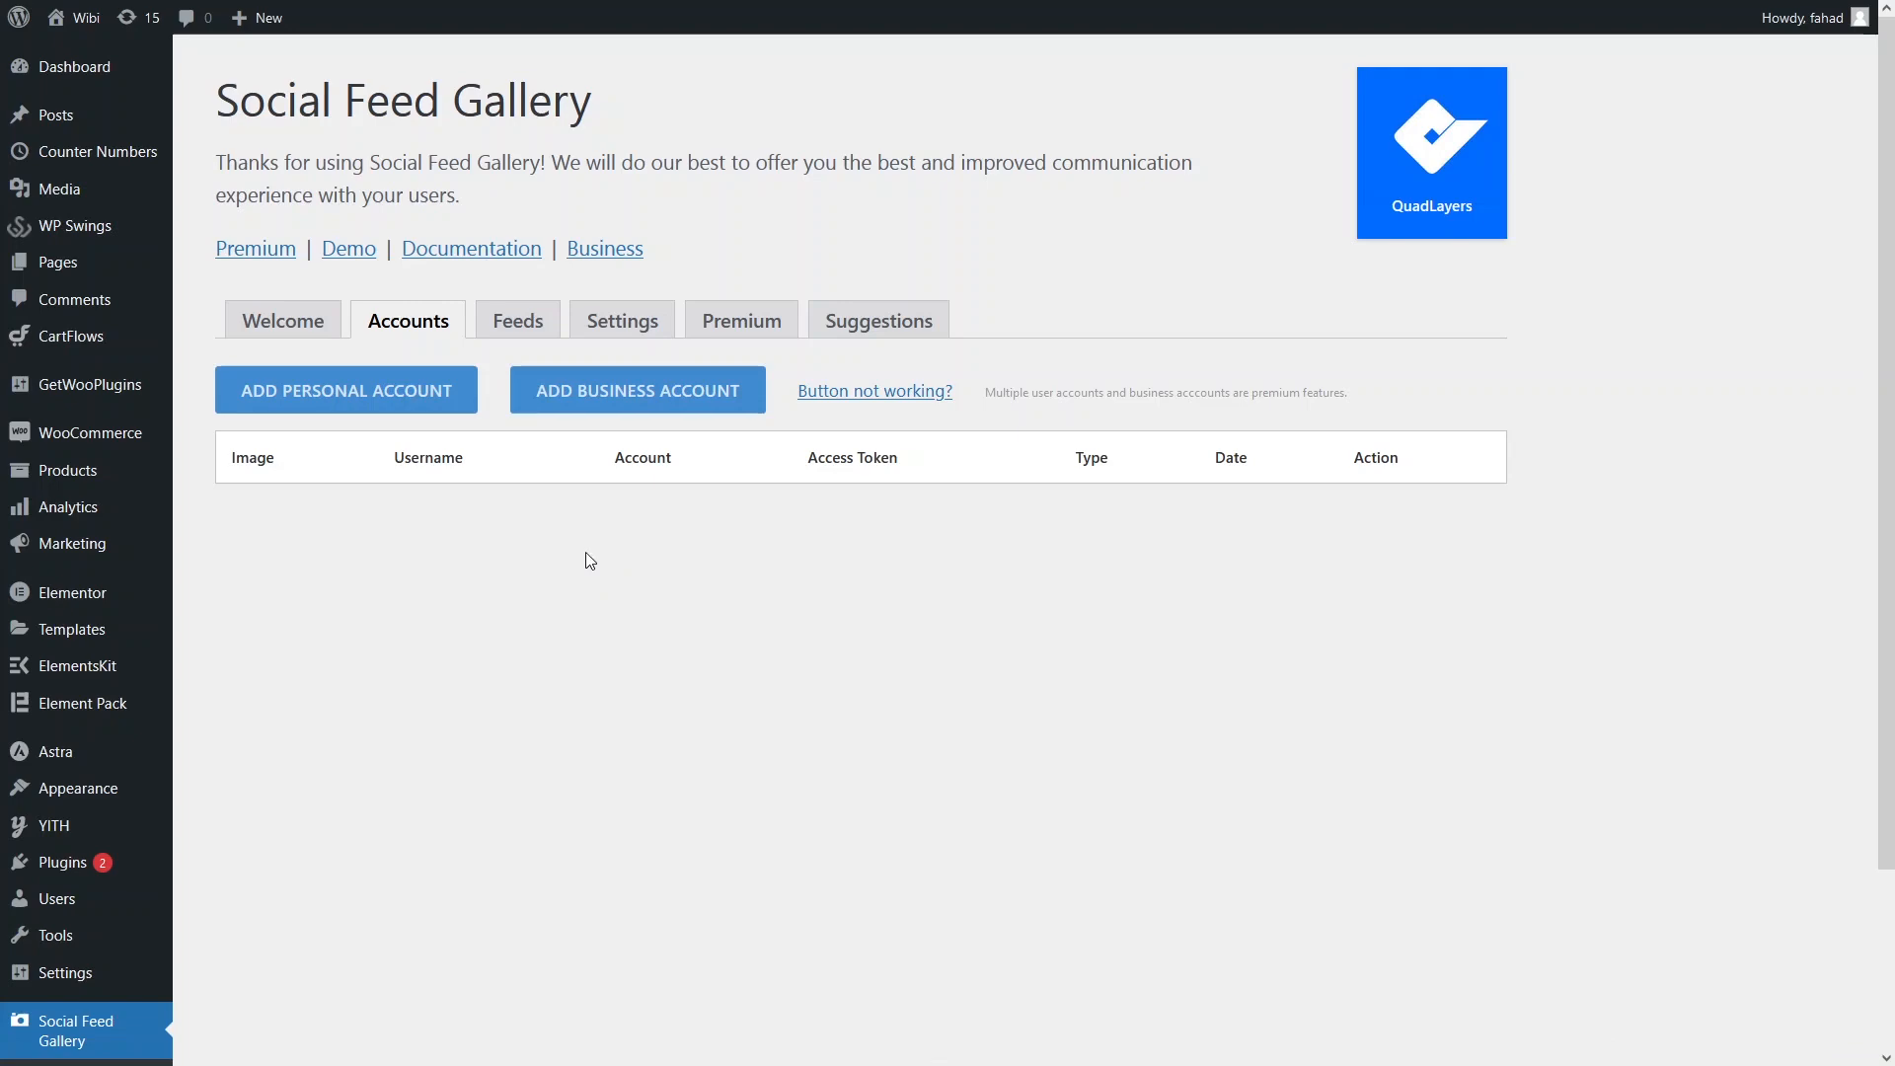
pyautogui.click(392, 404)
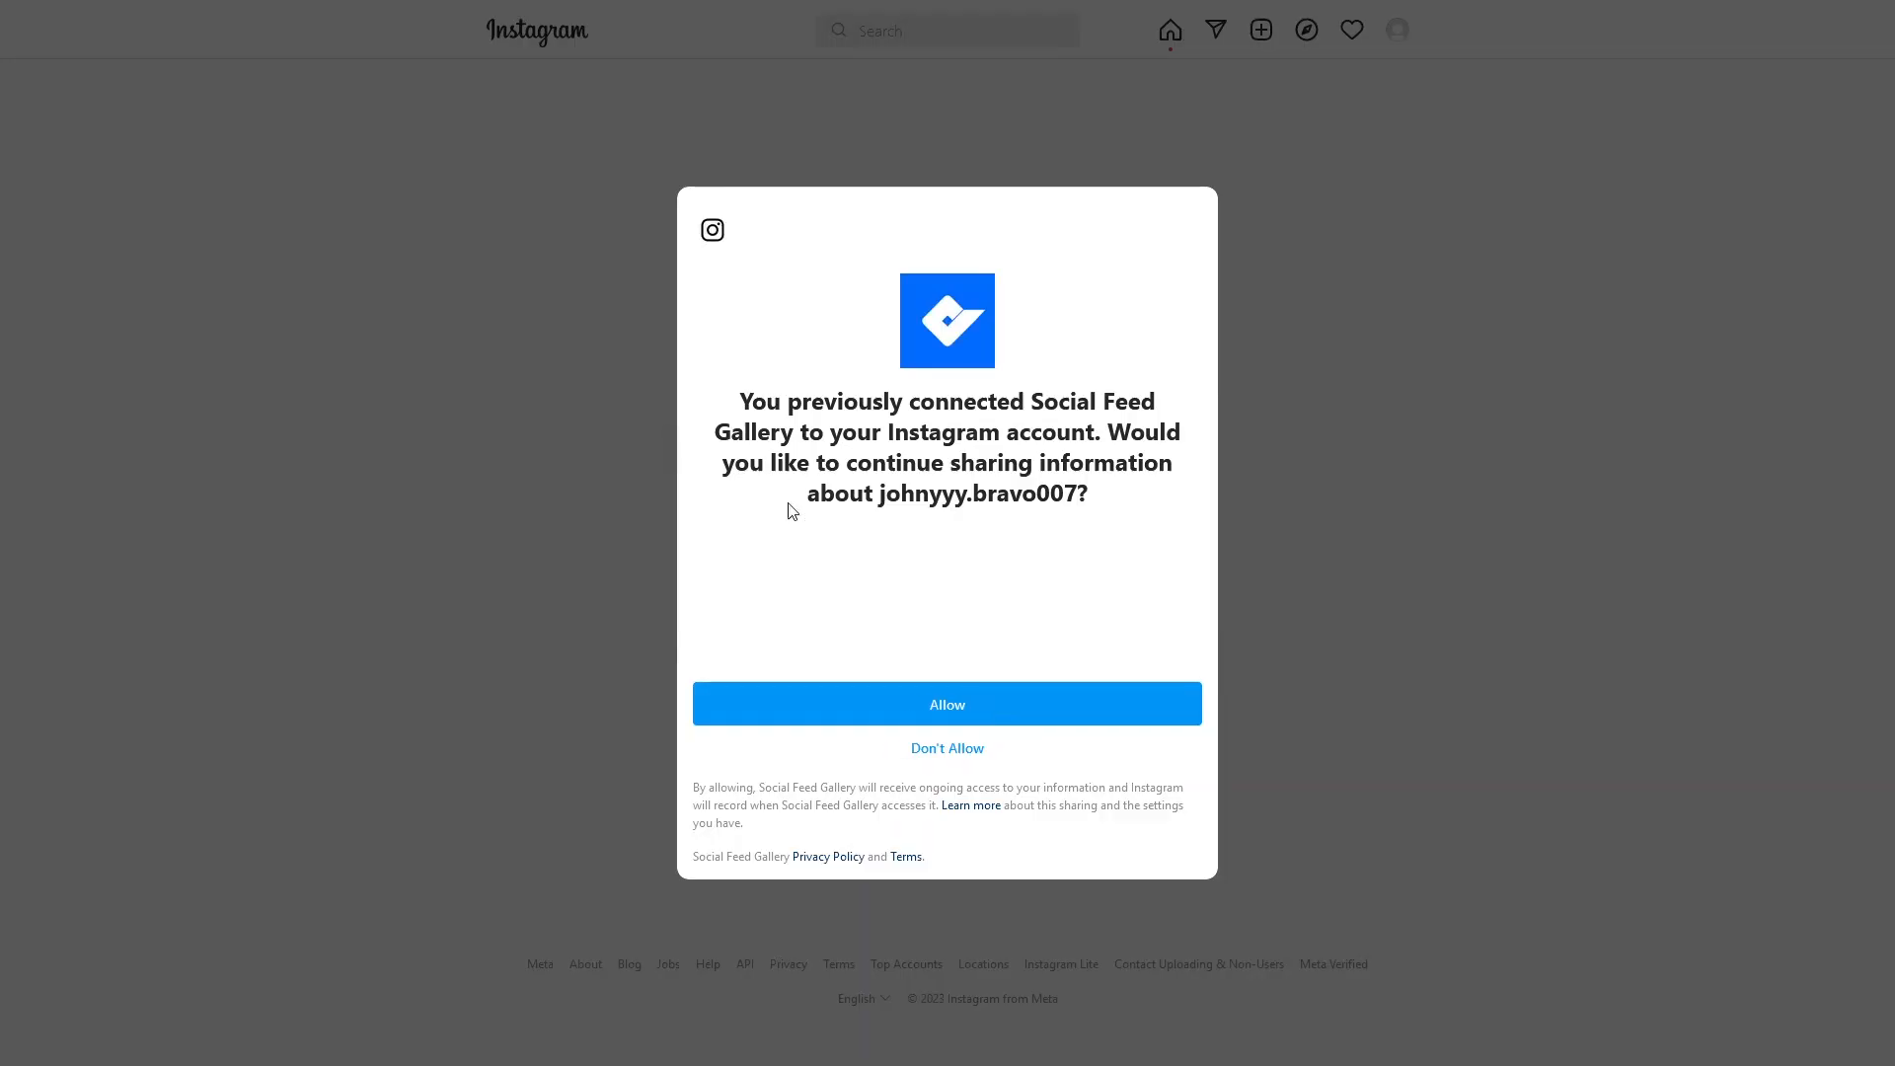
pyautogui.click(989, 708)
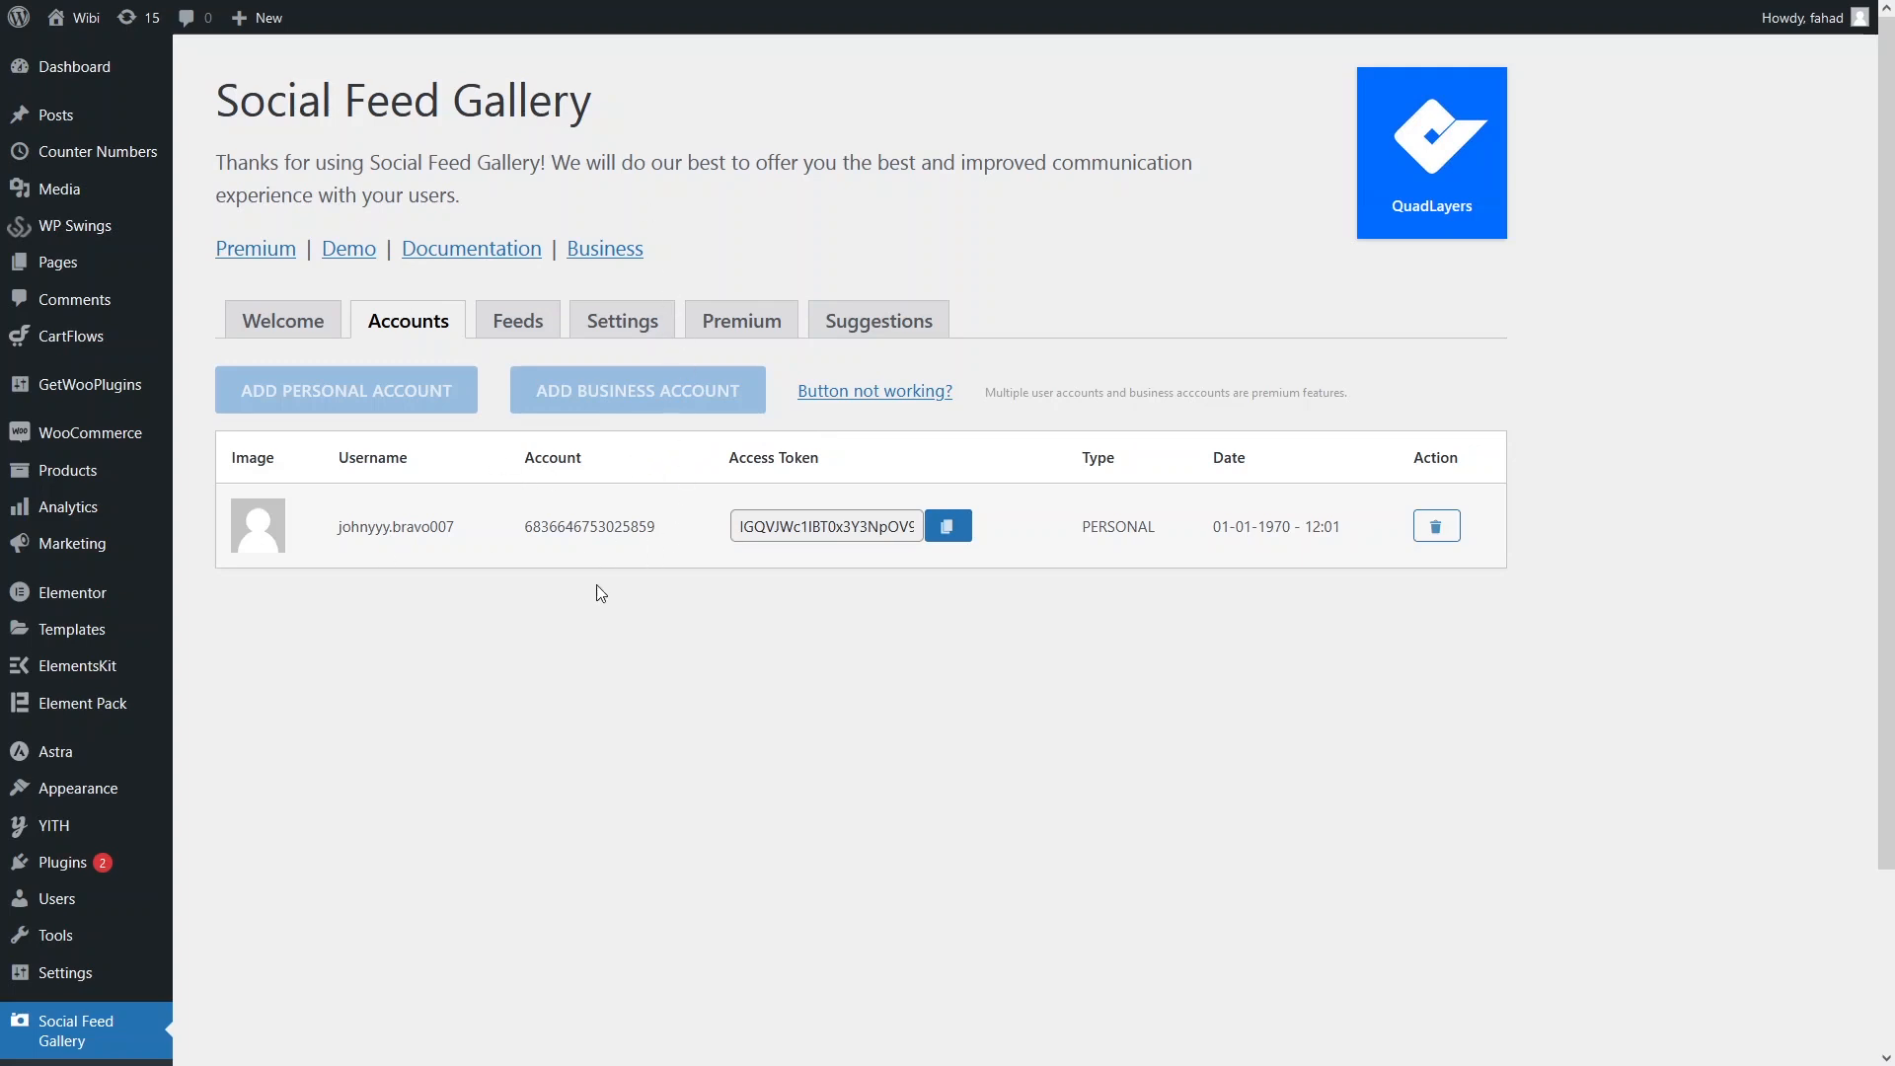
# - Create a username feed with the Gallery layout for the connected Instagram account, save it and copy its shortcode
pyautogui.click(510, 332)
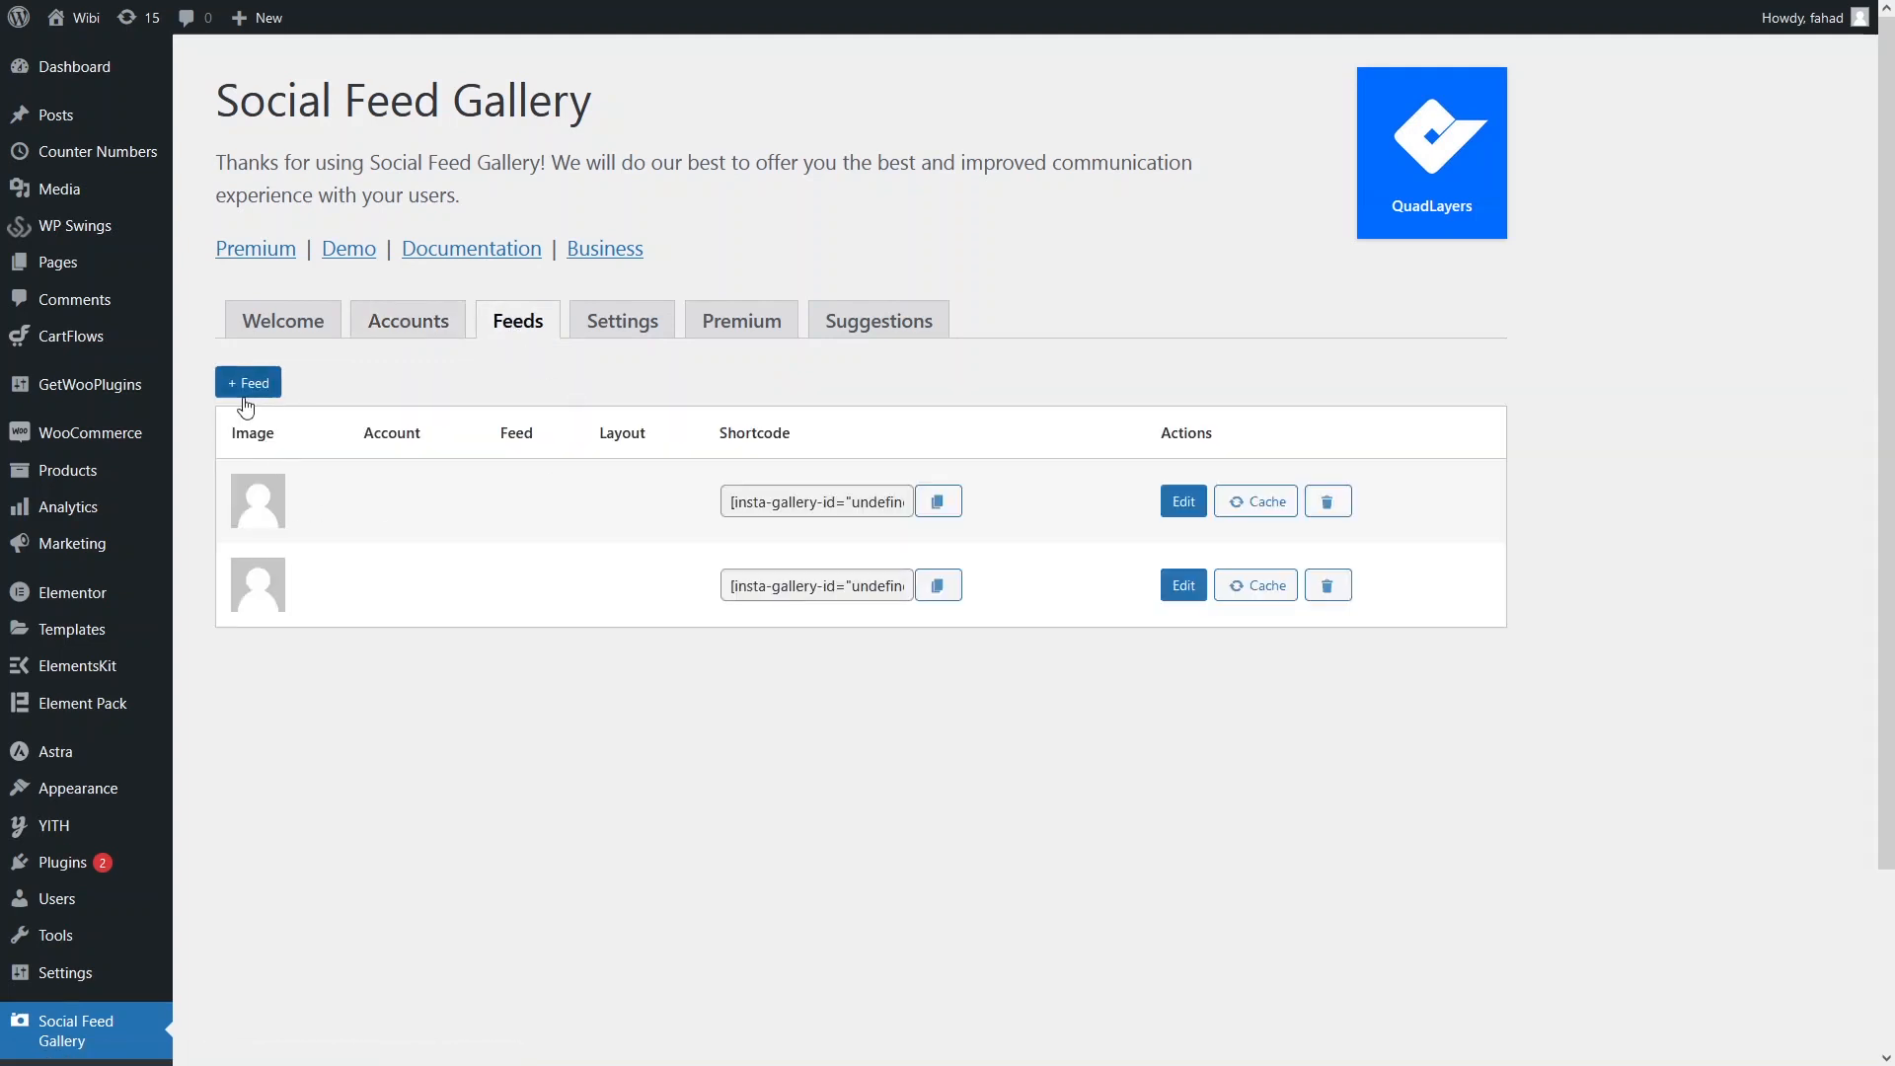
pyautogui.click(235, 386)
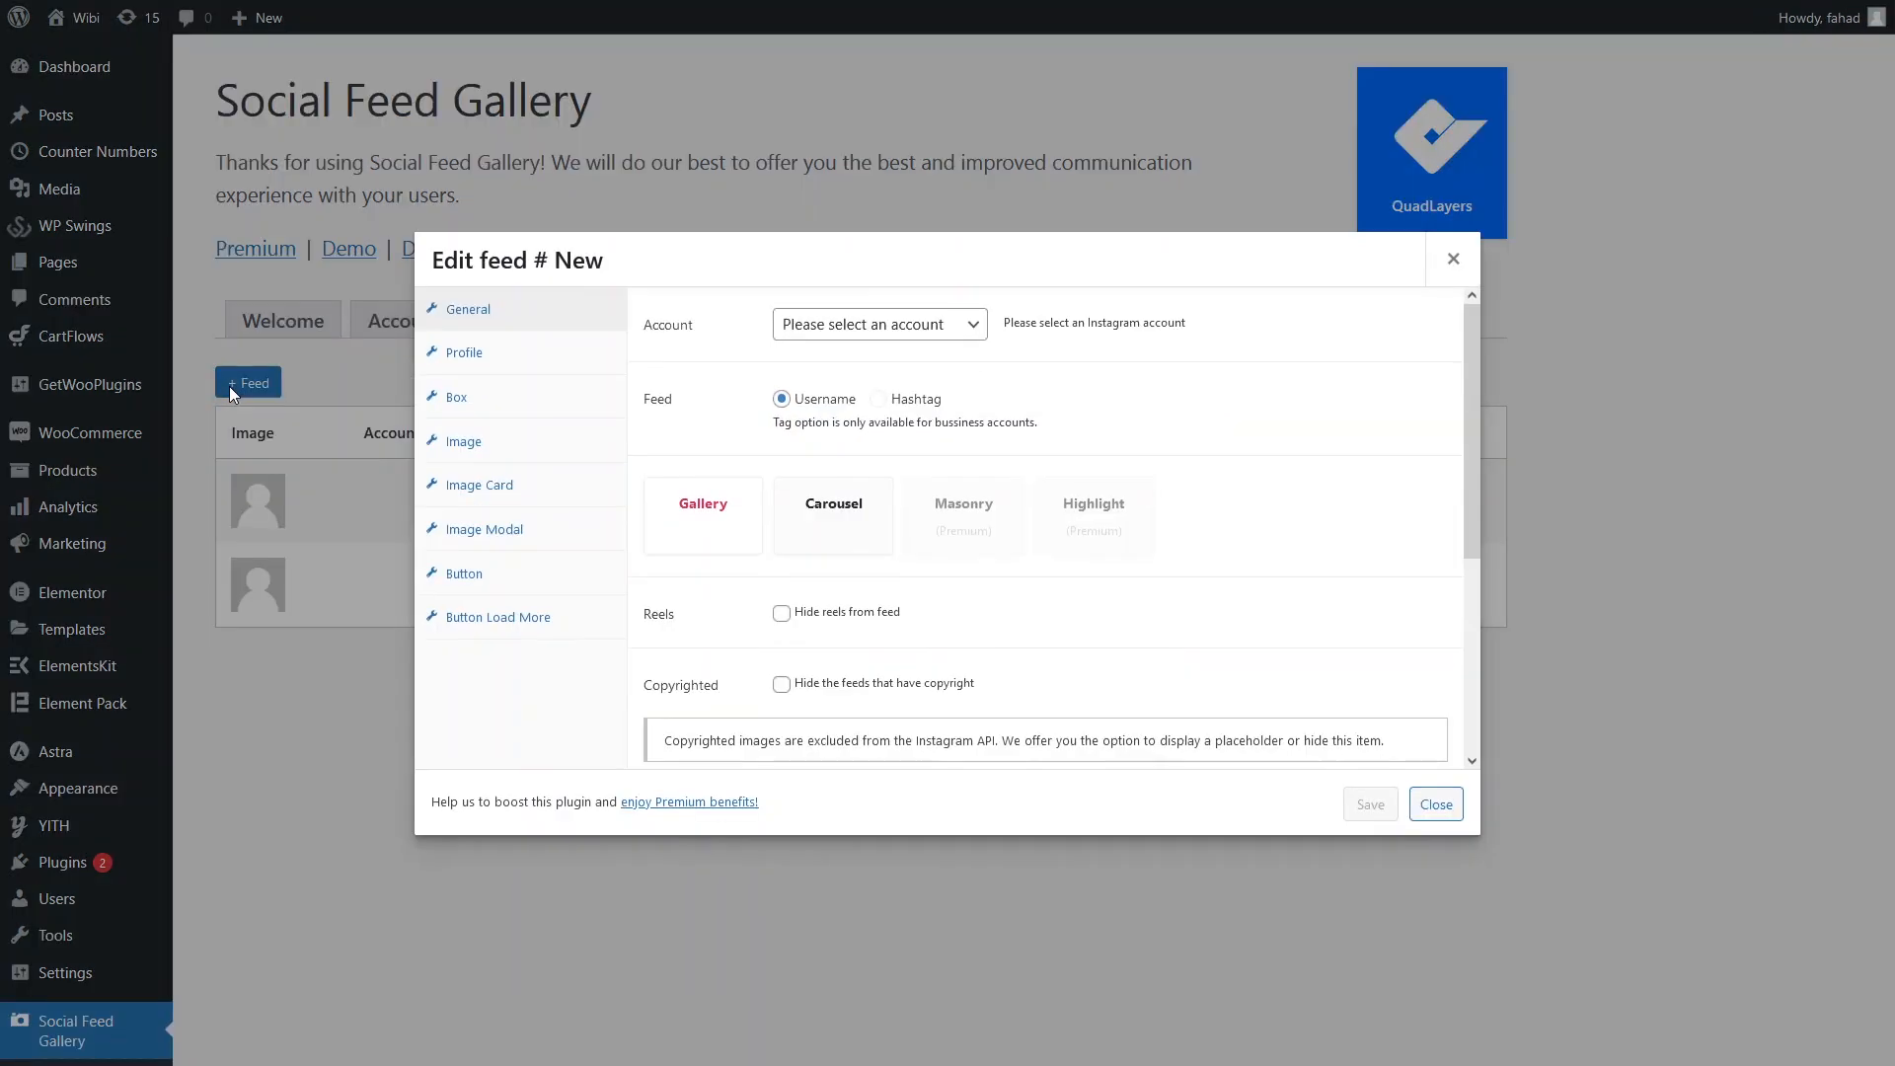
pyautogui.click(921, 334)
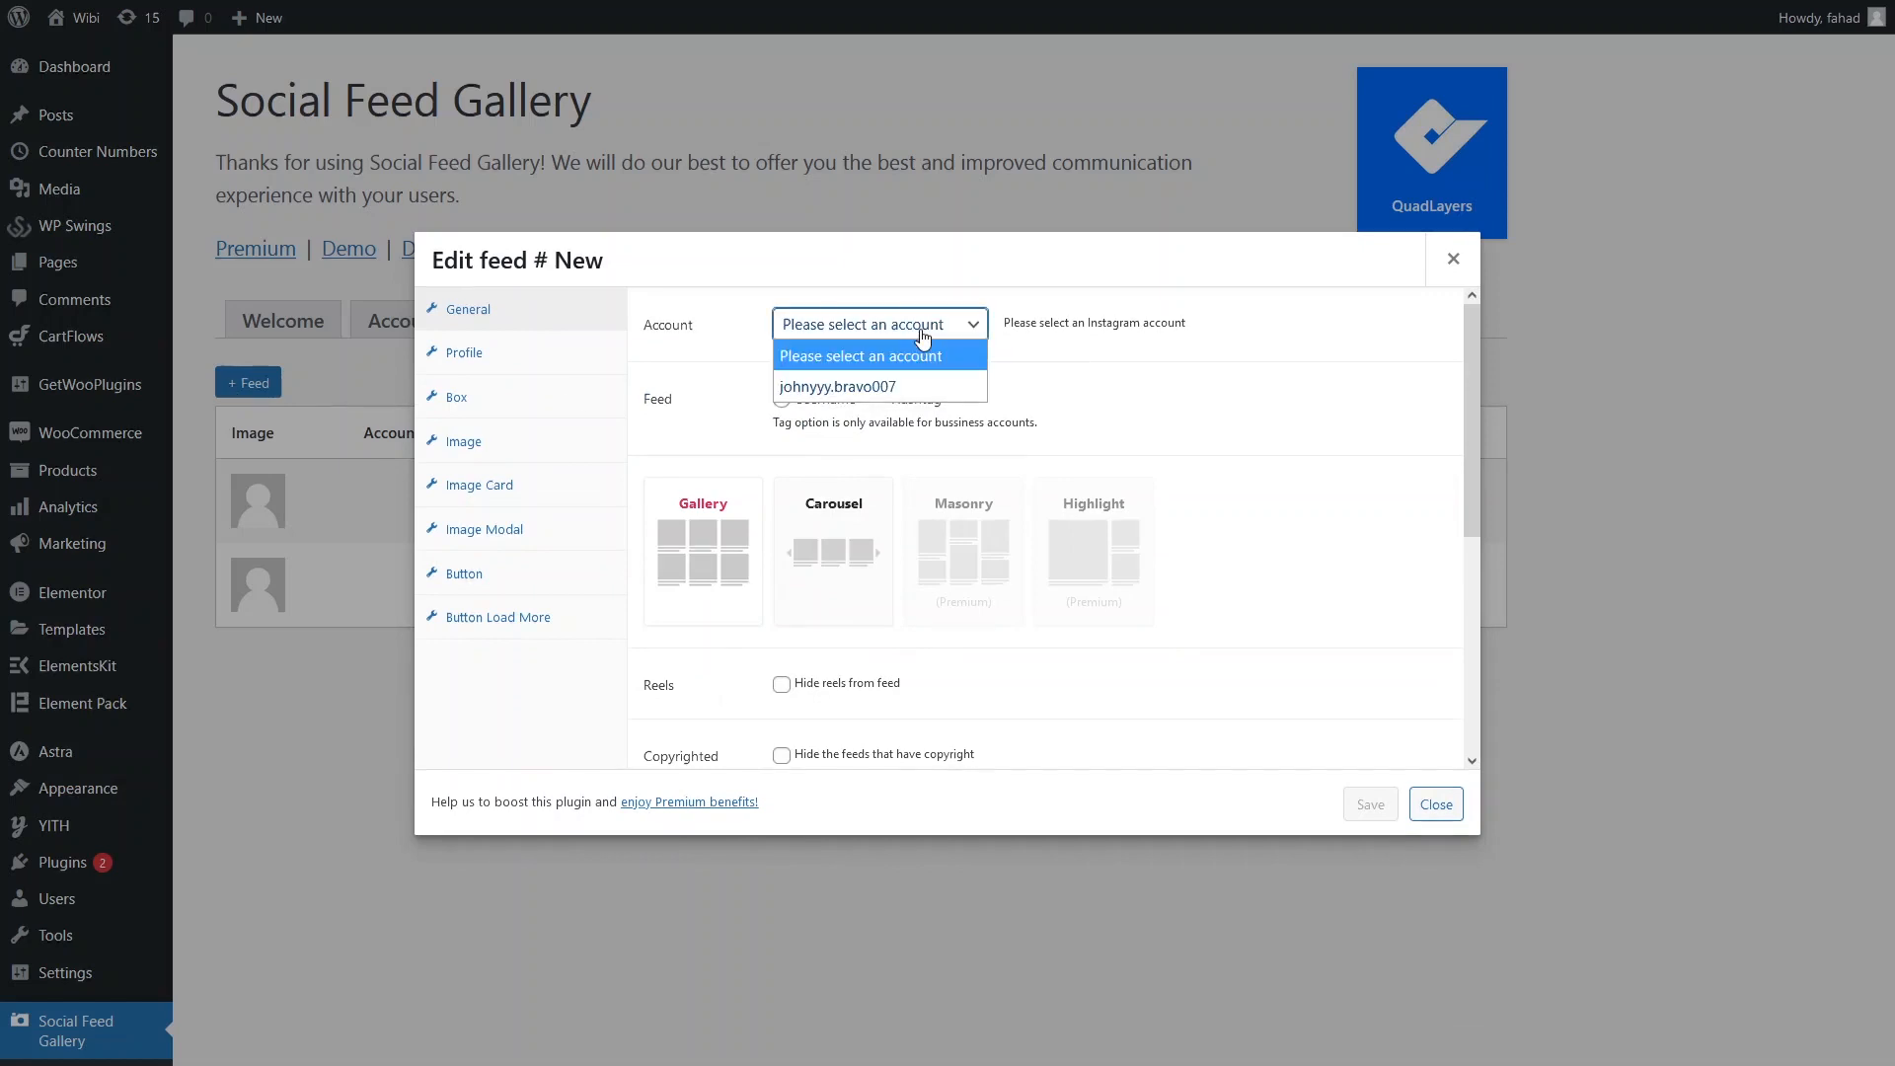
pyautogui.click(862, 388)
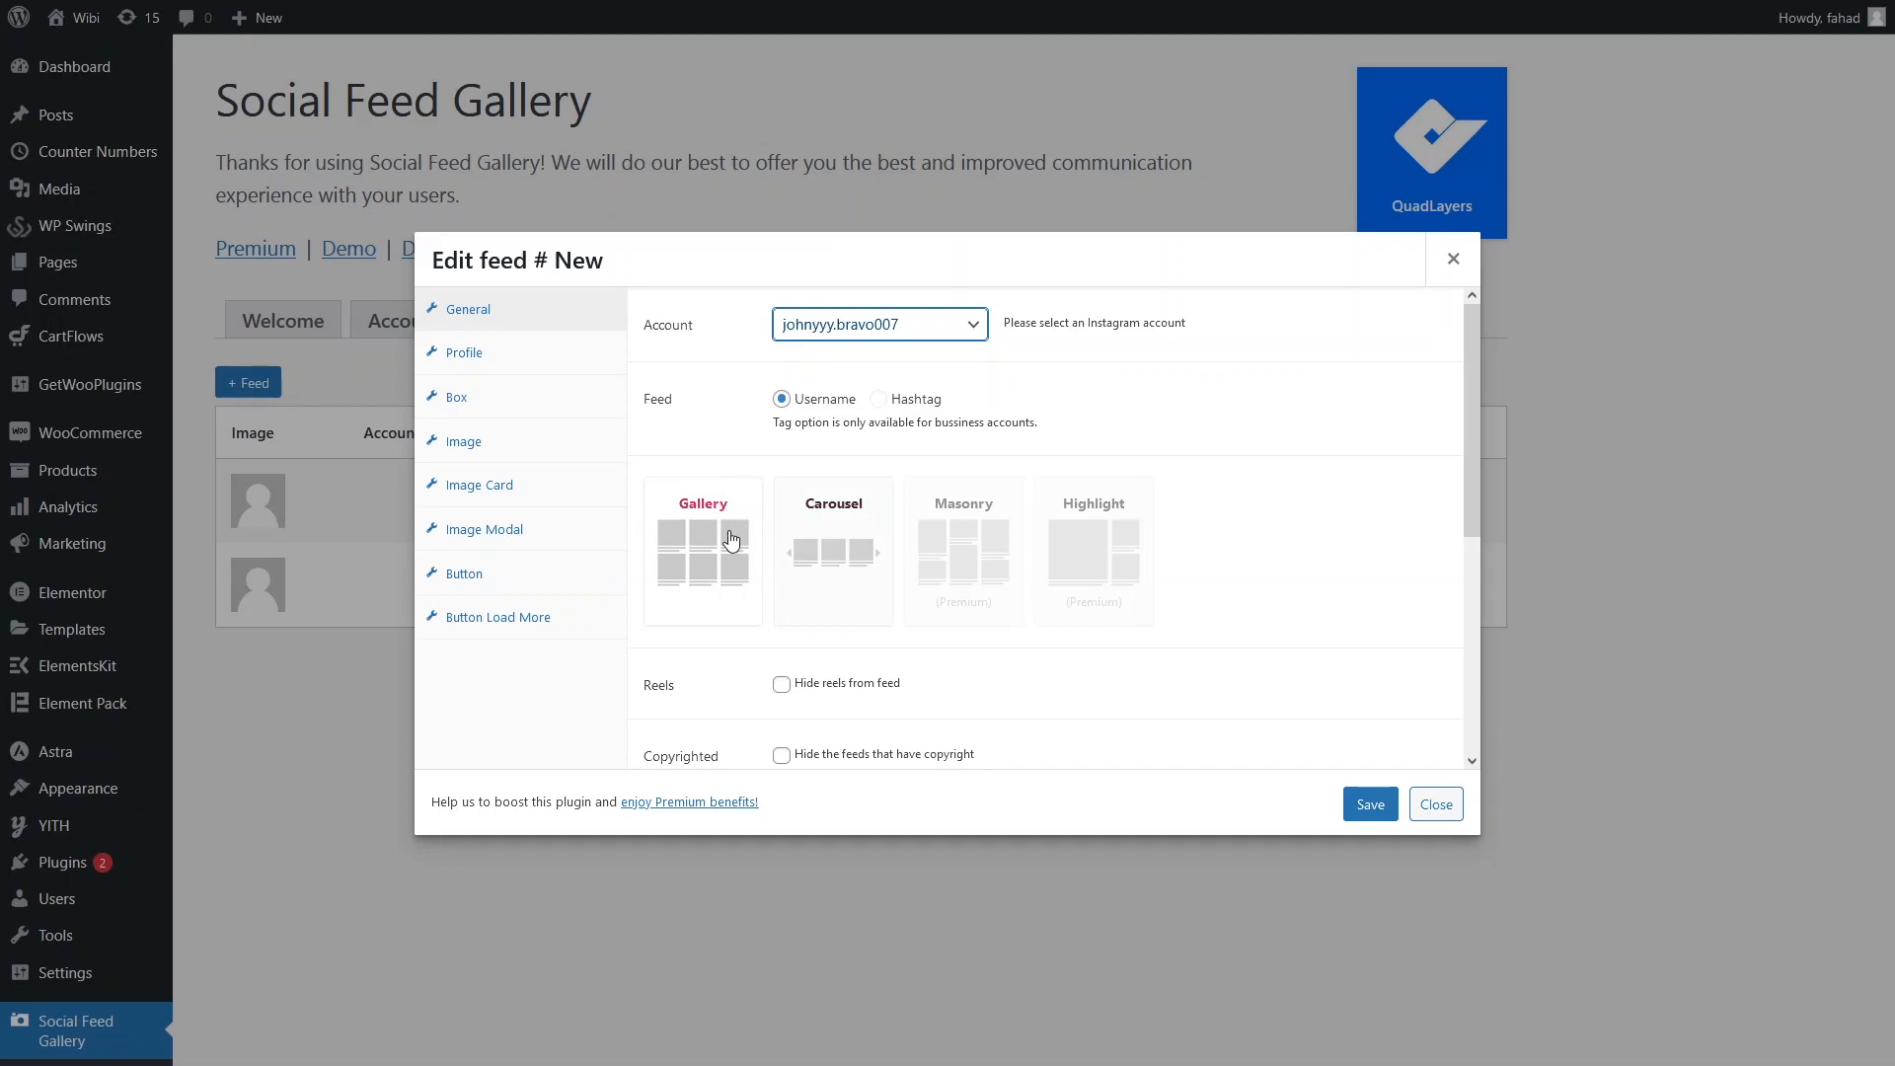
pyautogui.click(1370, 805)
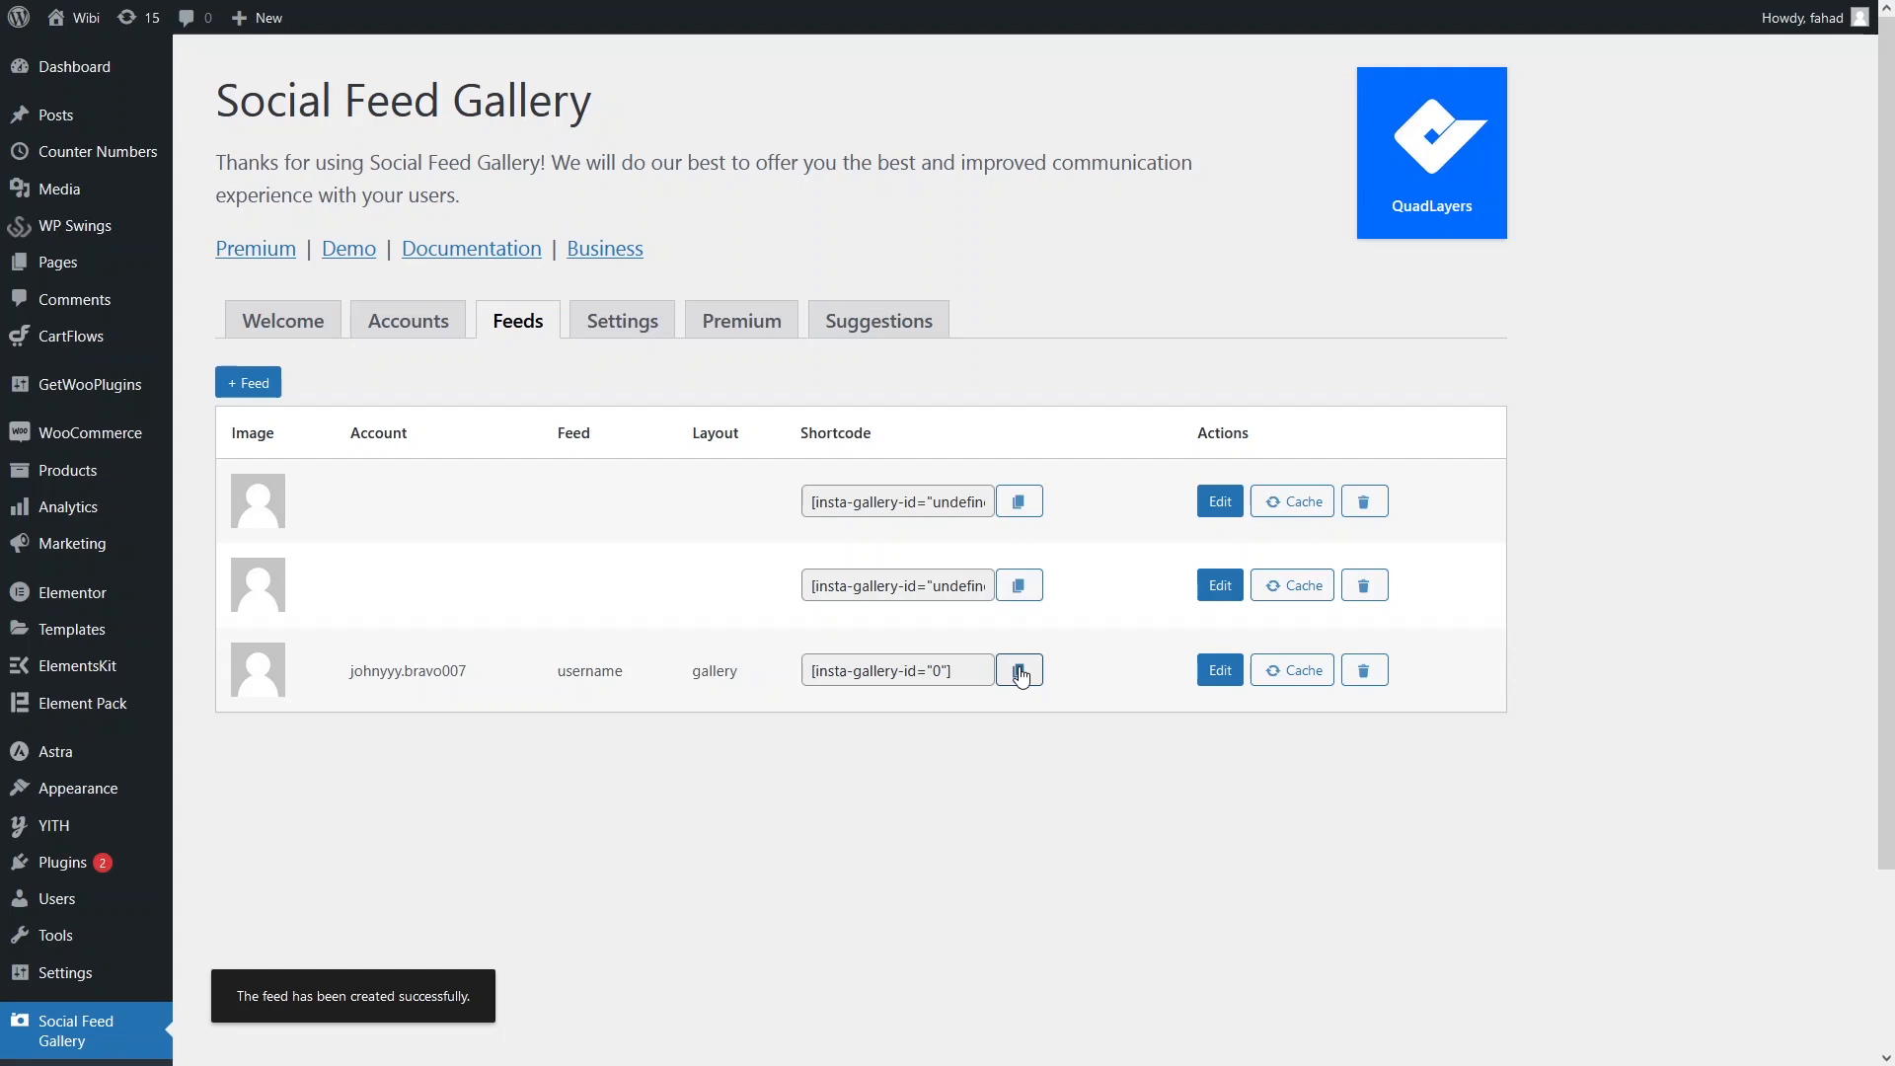
pyautogui.click(1020, 671)
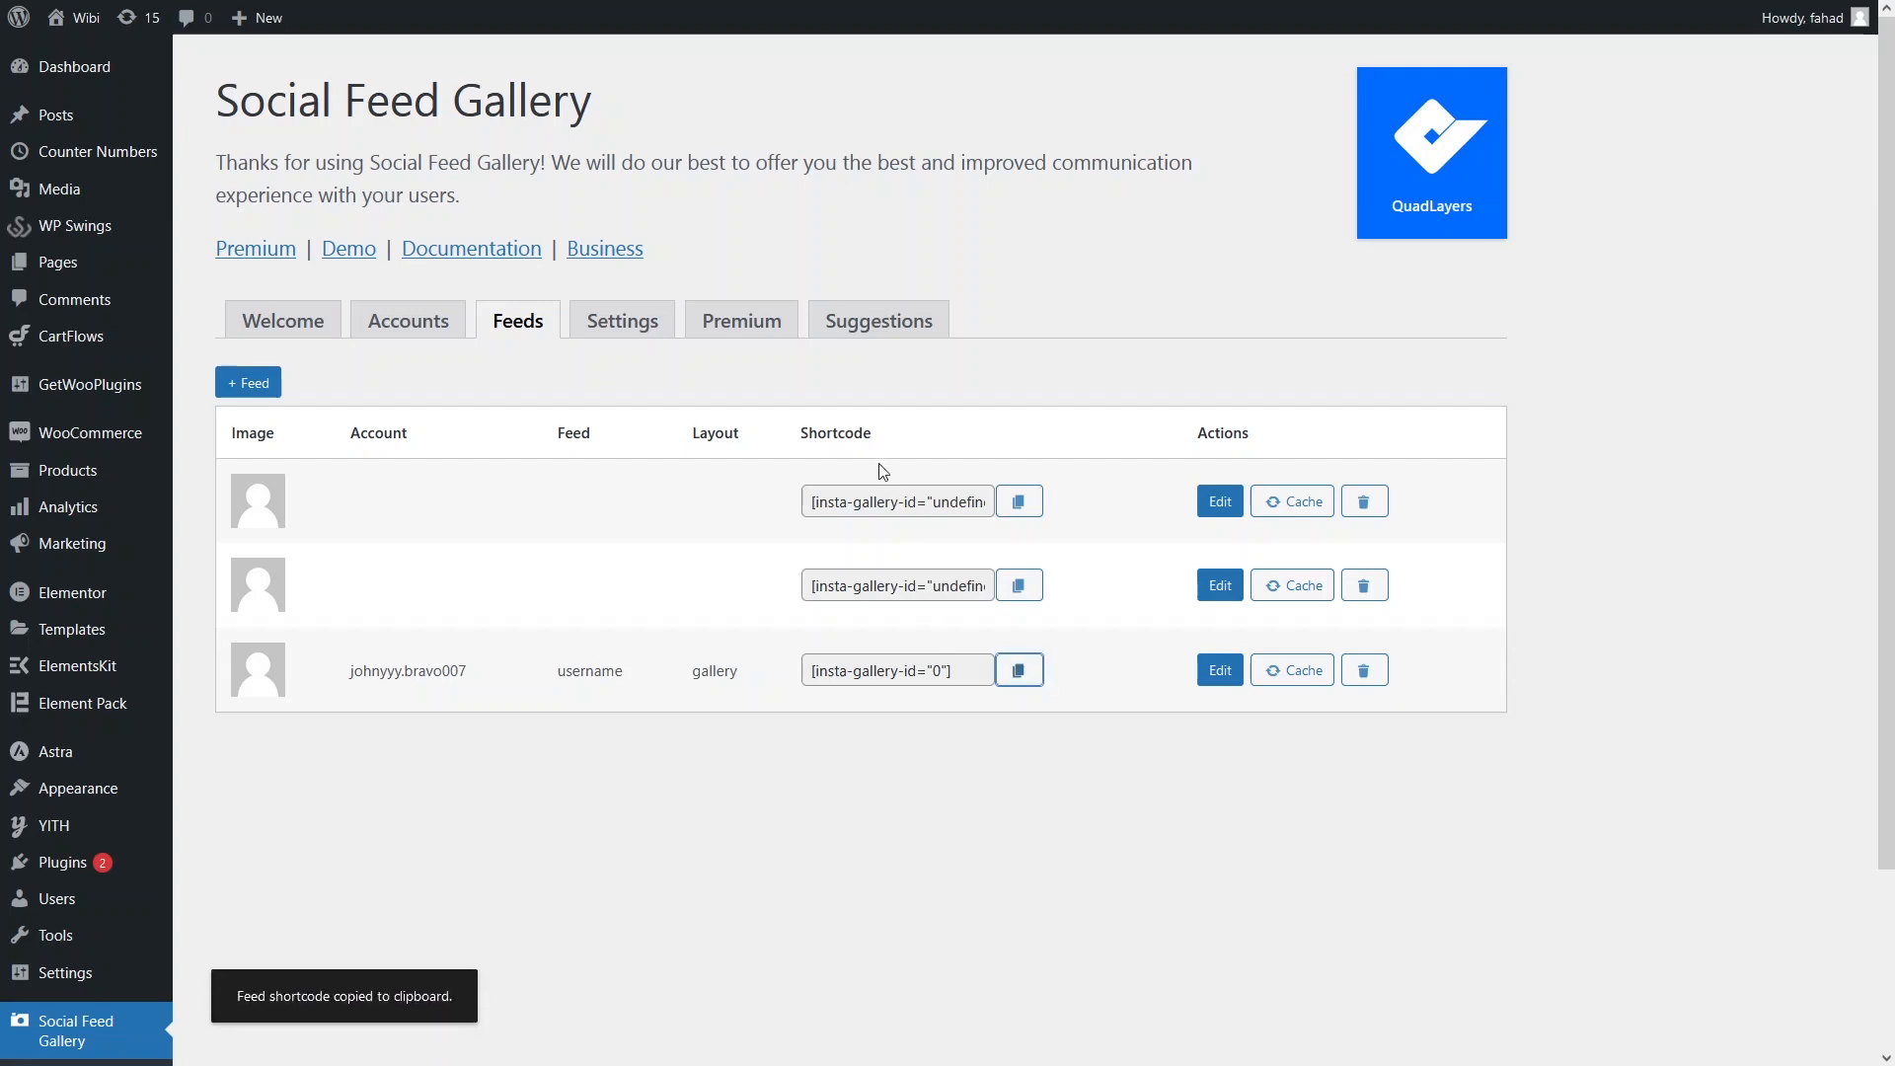
# - Open the Elementor #19 page for editing with Elementor and delete its existing section of project, earnings and customer counters
pyautogui.moveTo(128, 262)
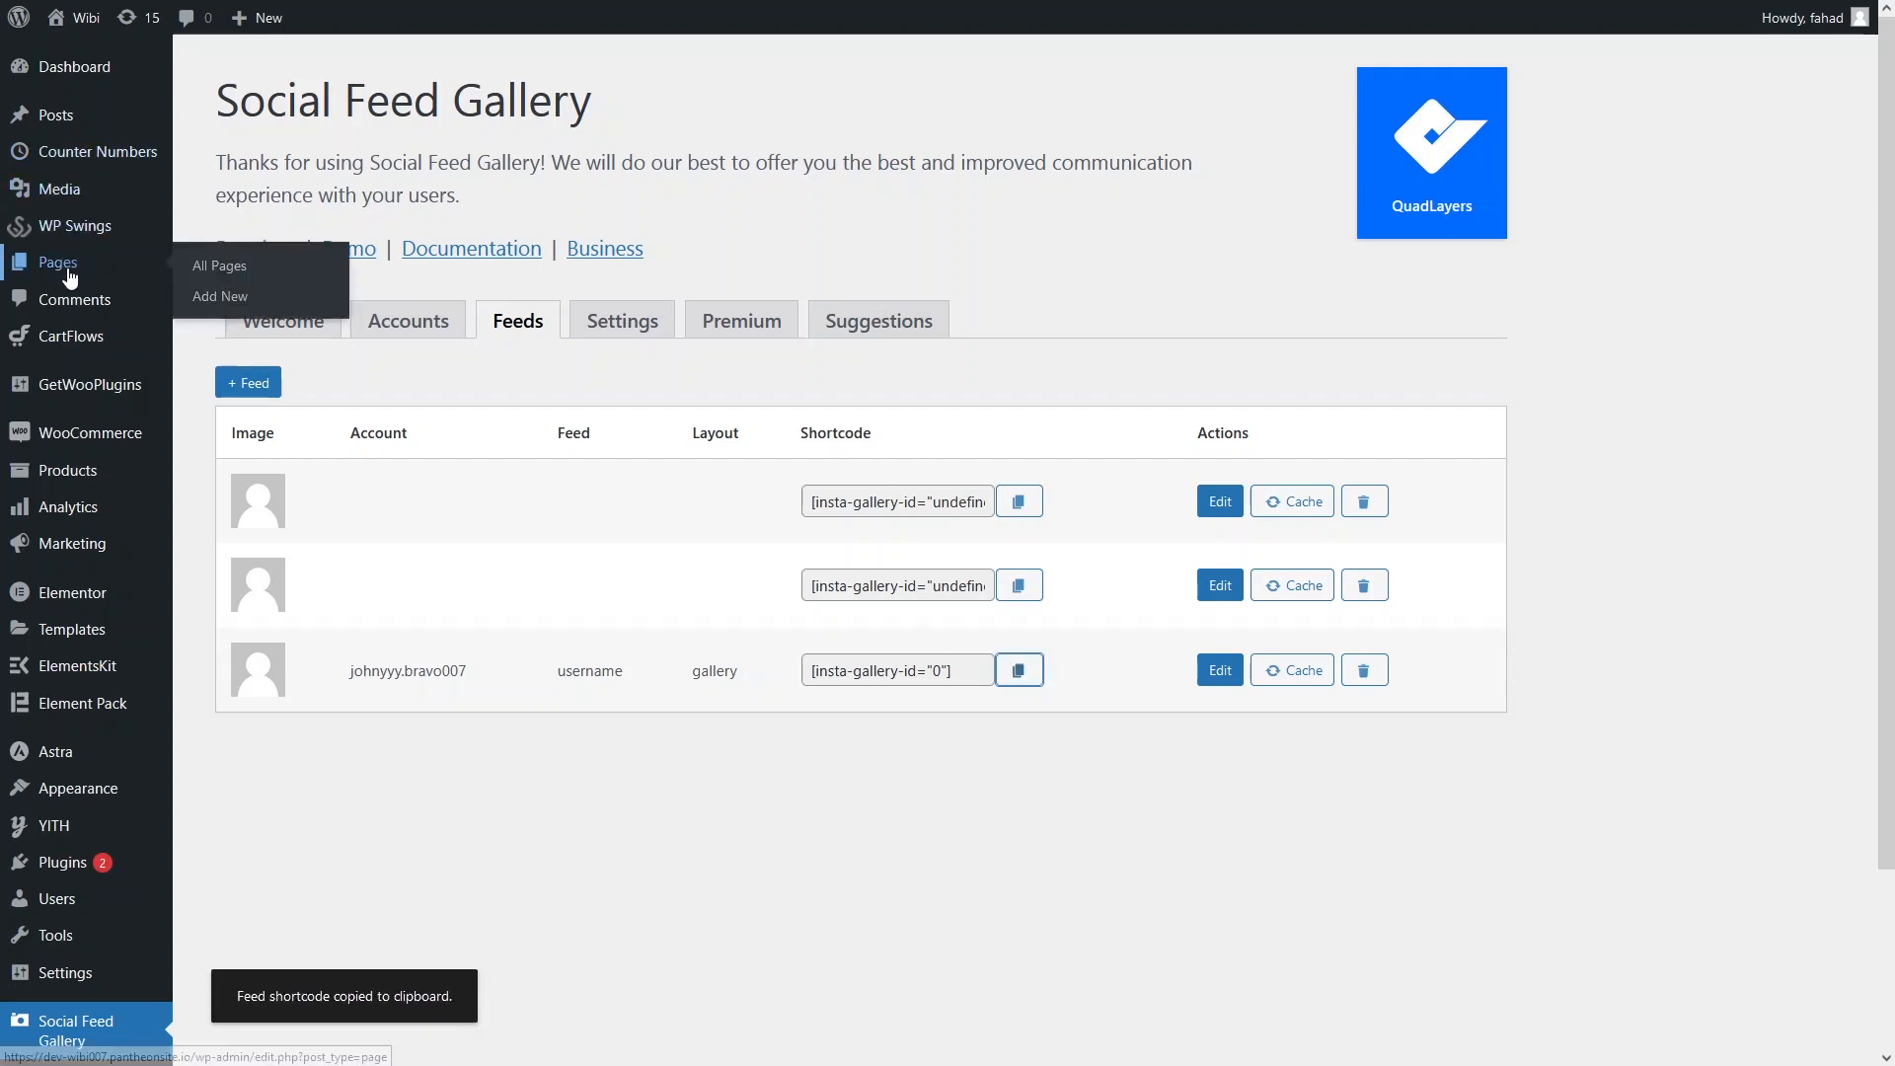
pyautogui.click(239, 276)
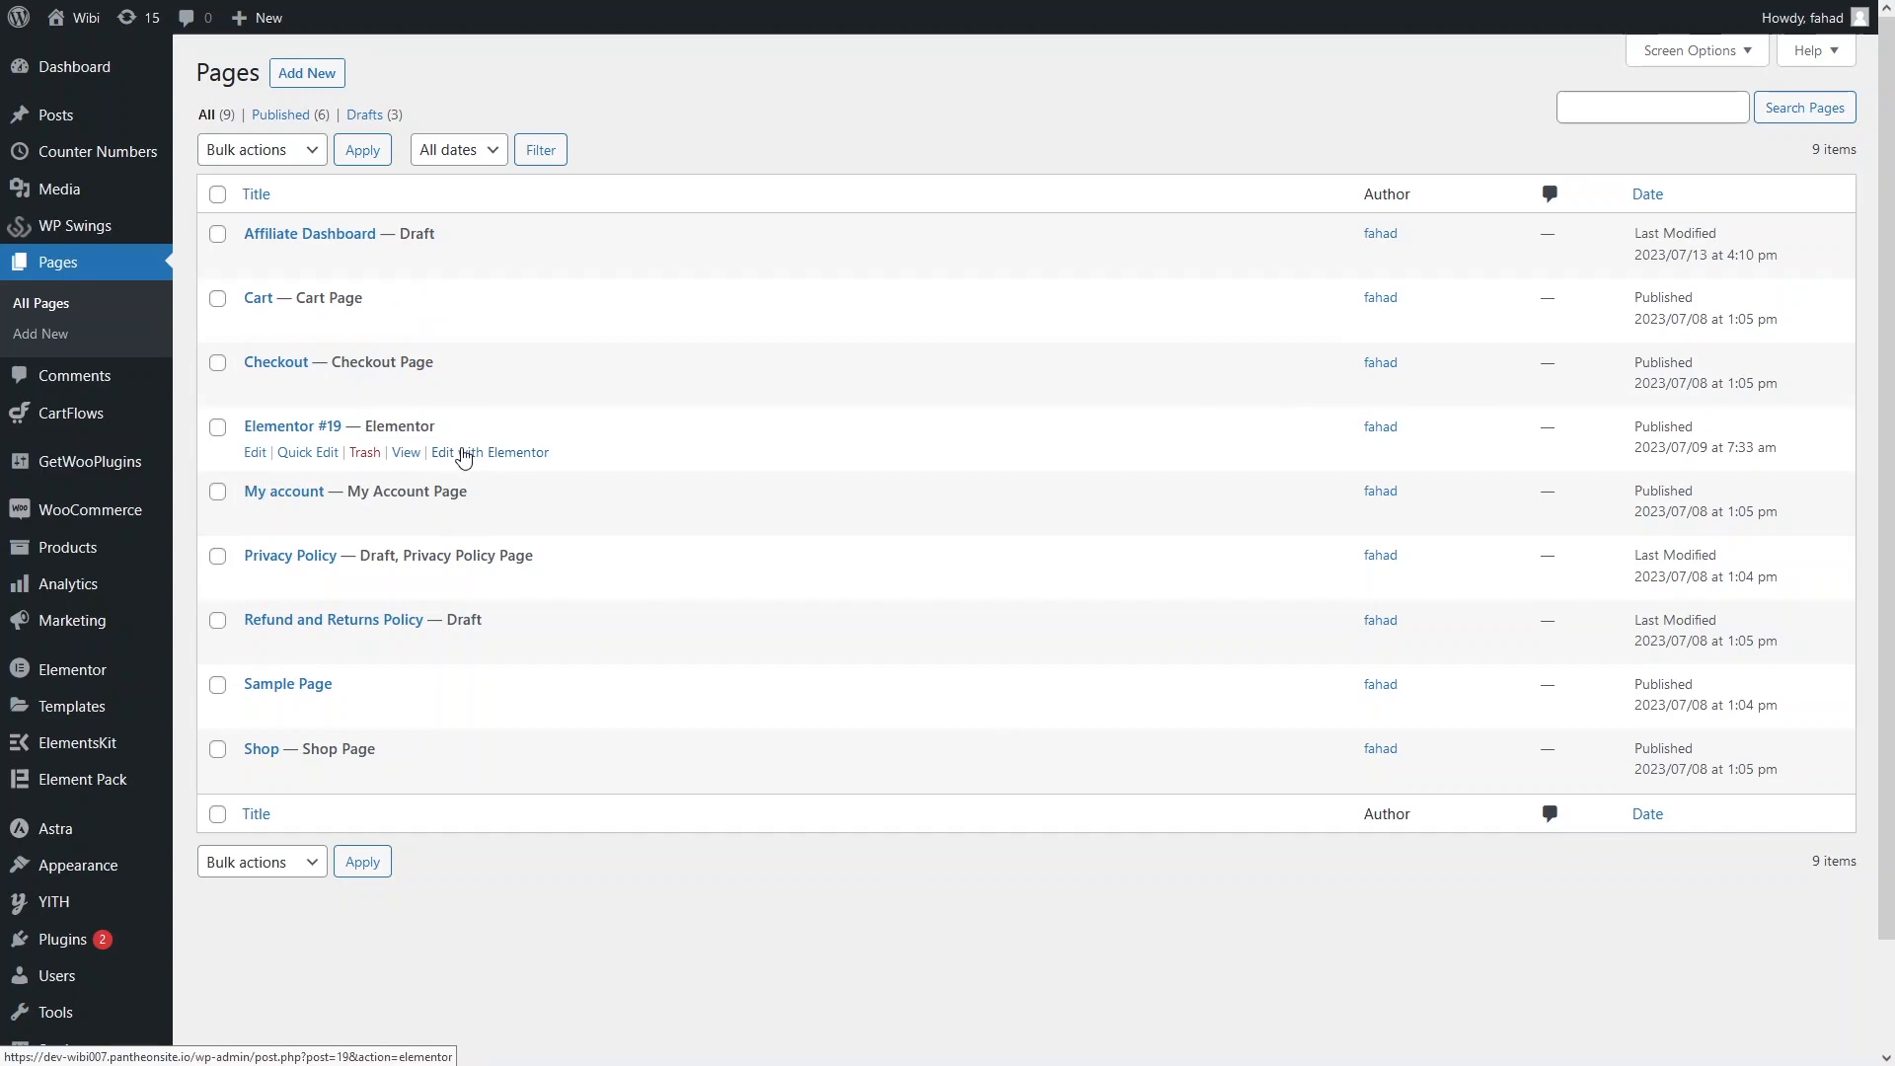
pyautogui.click(470, 456)
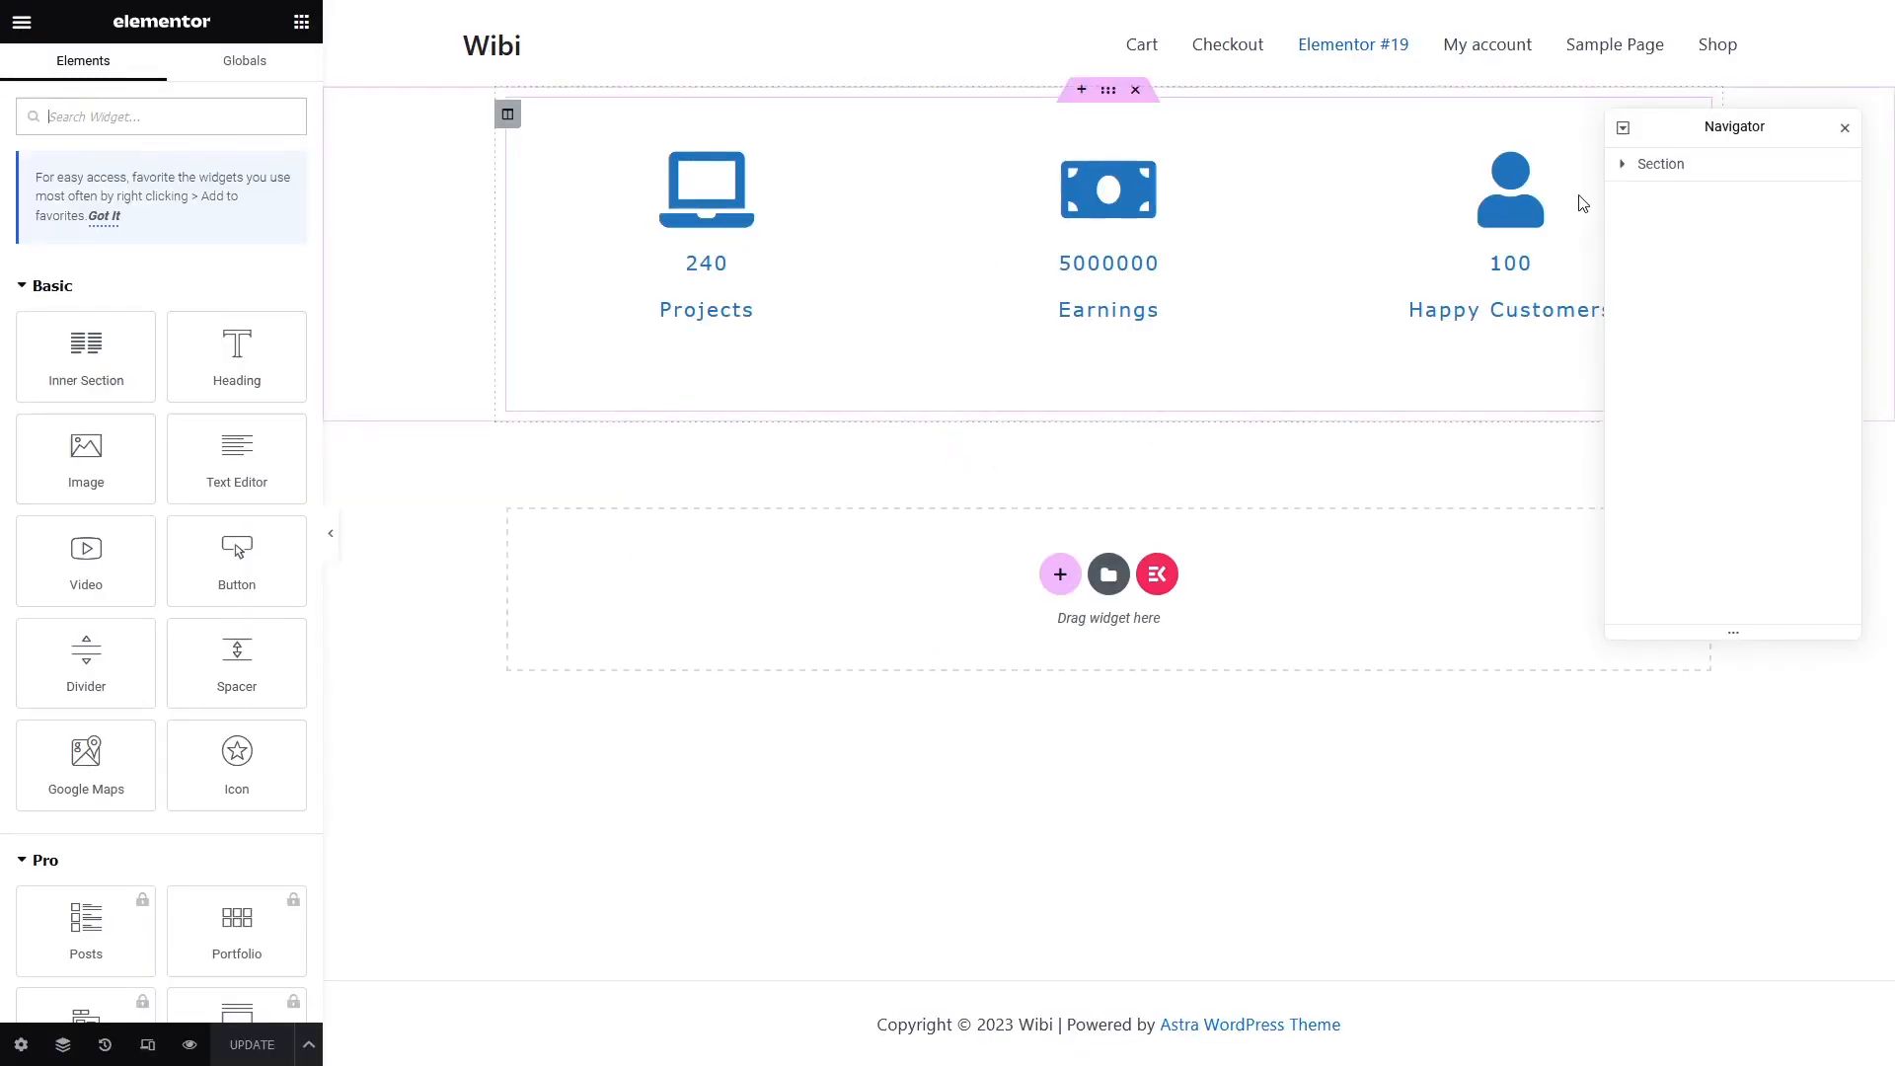
pyautogui.click(1844, 127)
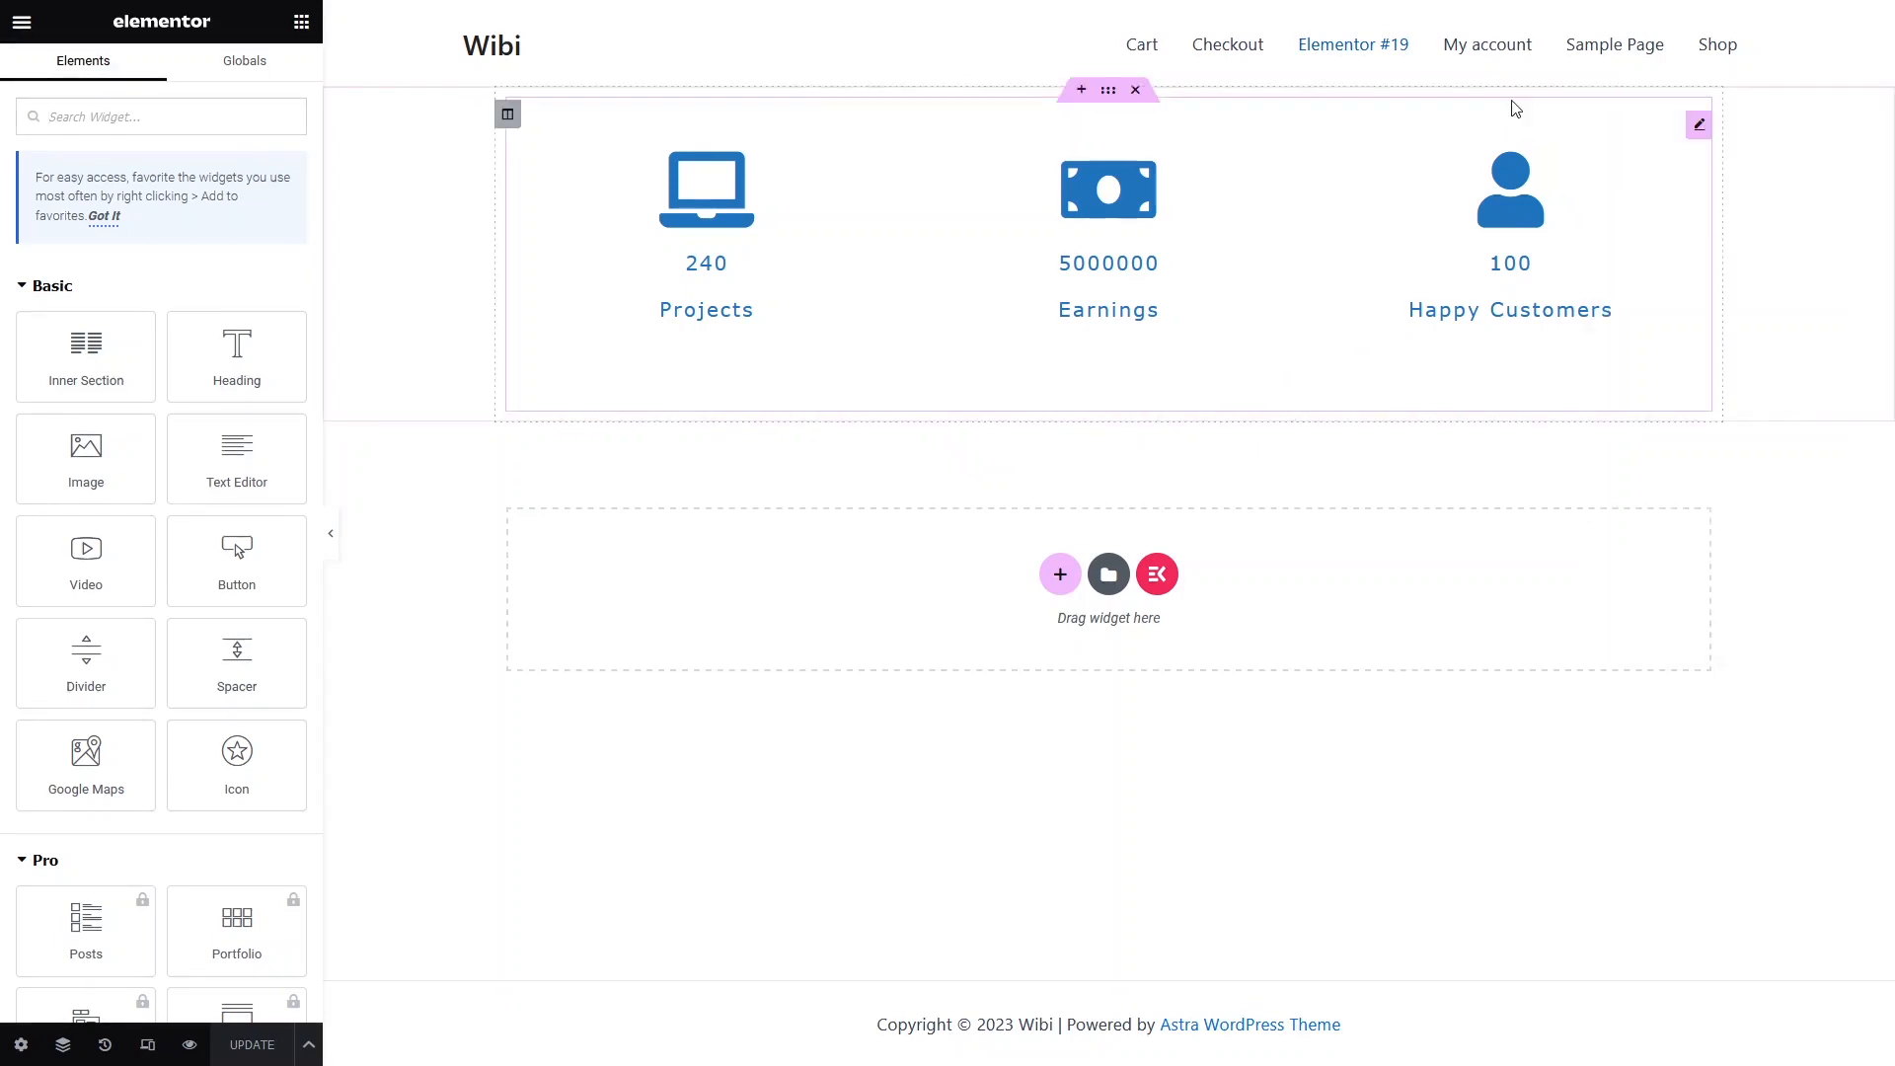
pyautogui.click(1135, 90)
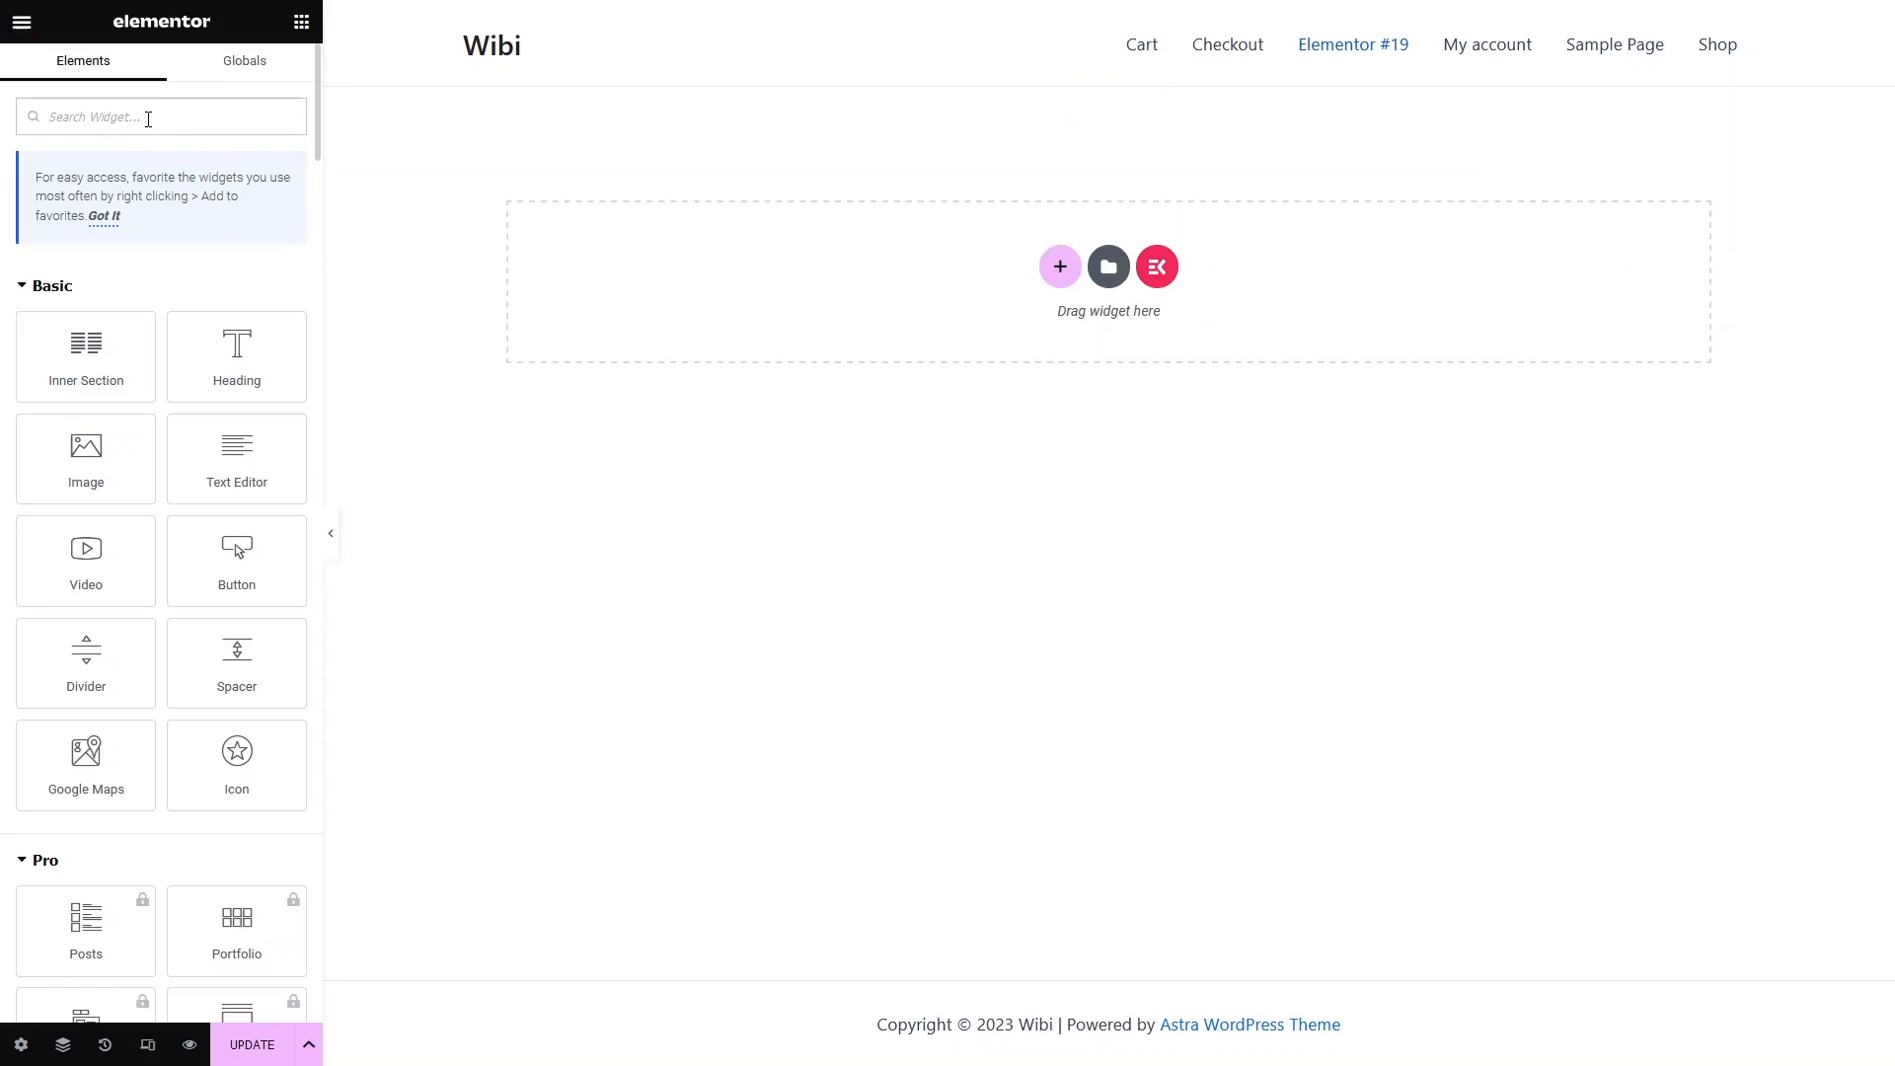
# - Add a Shortcode widget containing [insta-gallery id="0"], apply it and update the page
pyautogui.click(148, 118)
pyautogui.write('short')
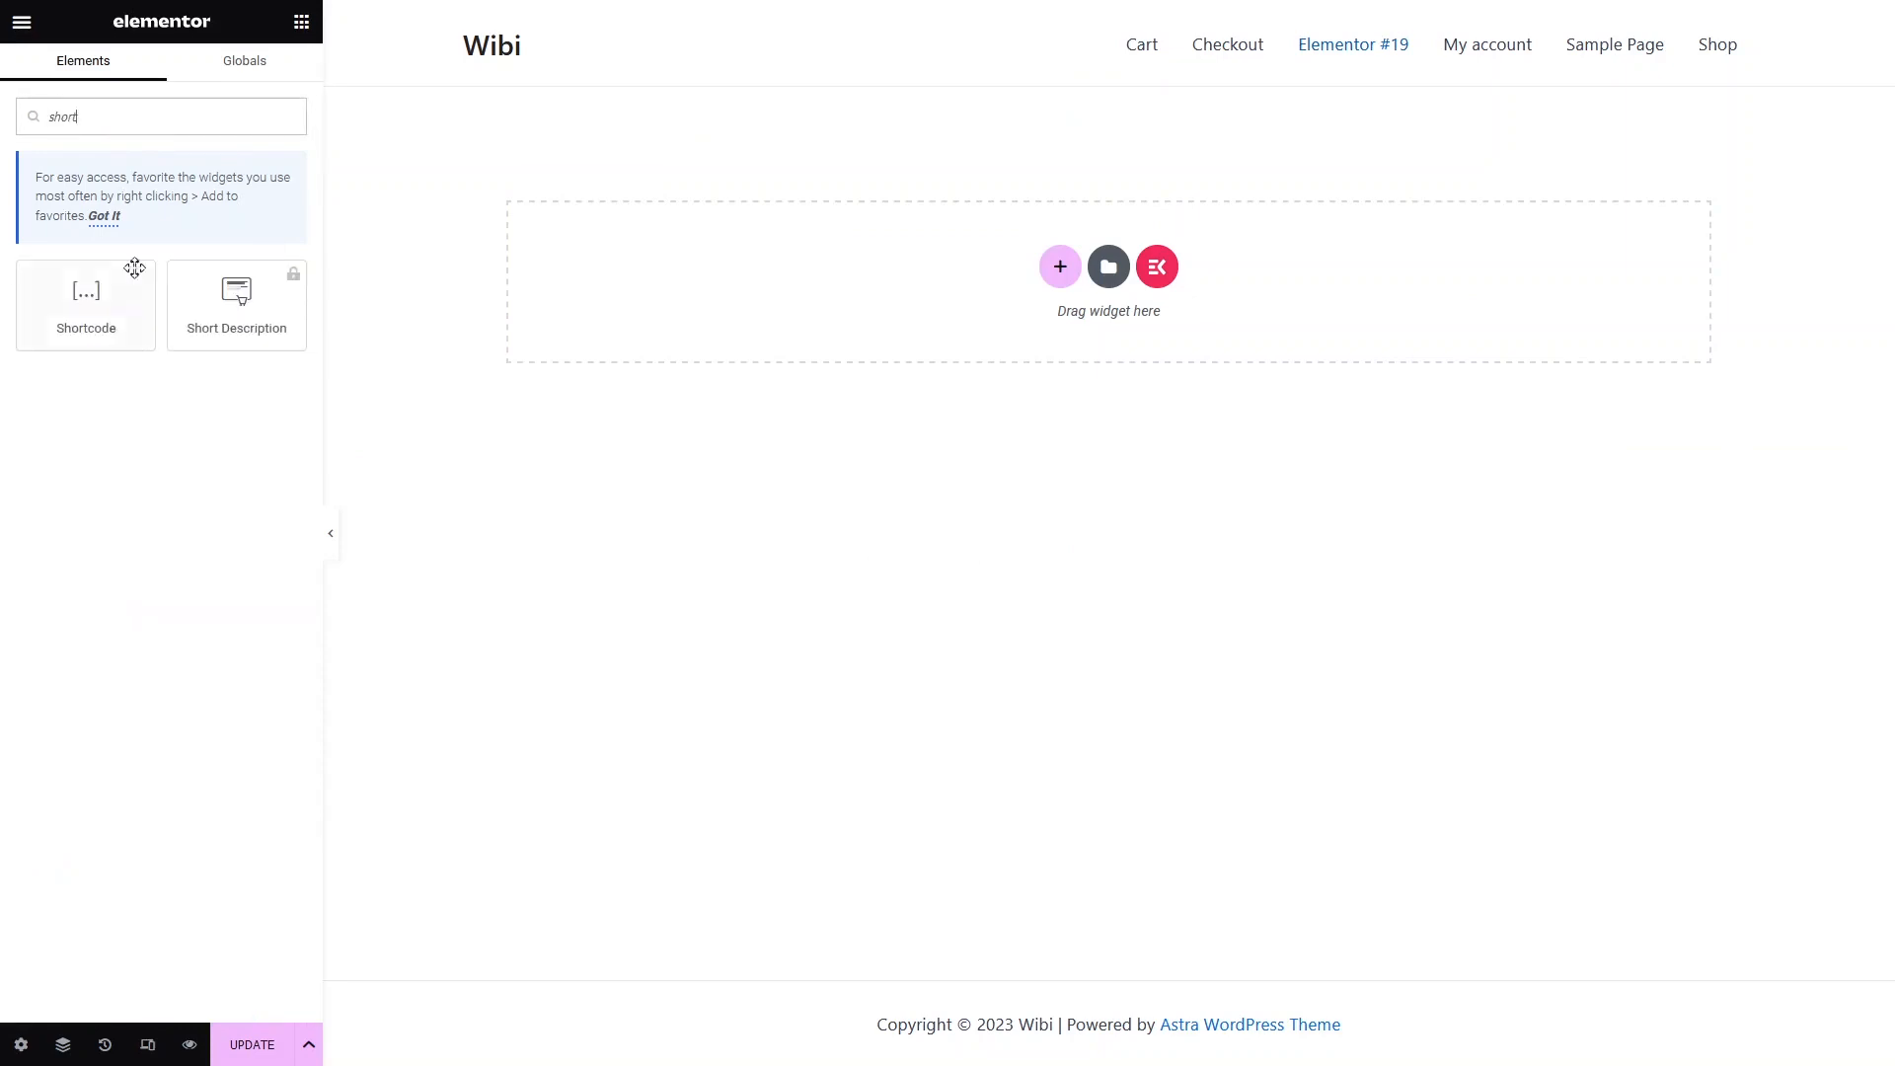
pyautogui.click(93, 296)
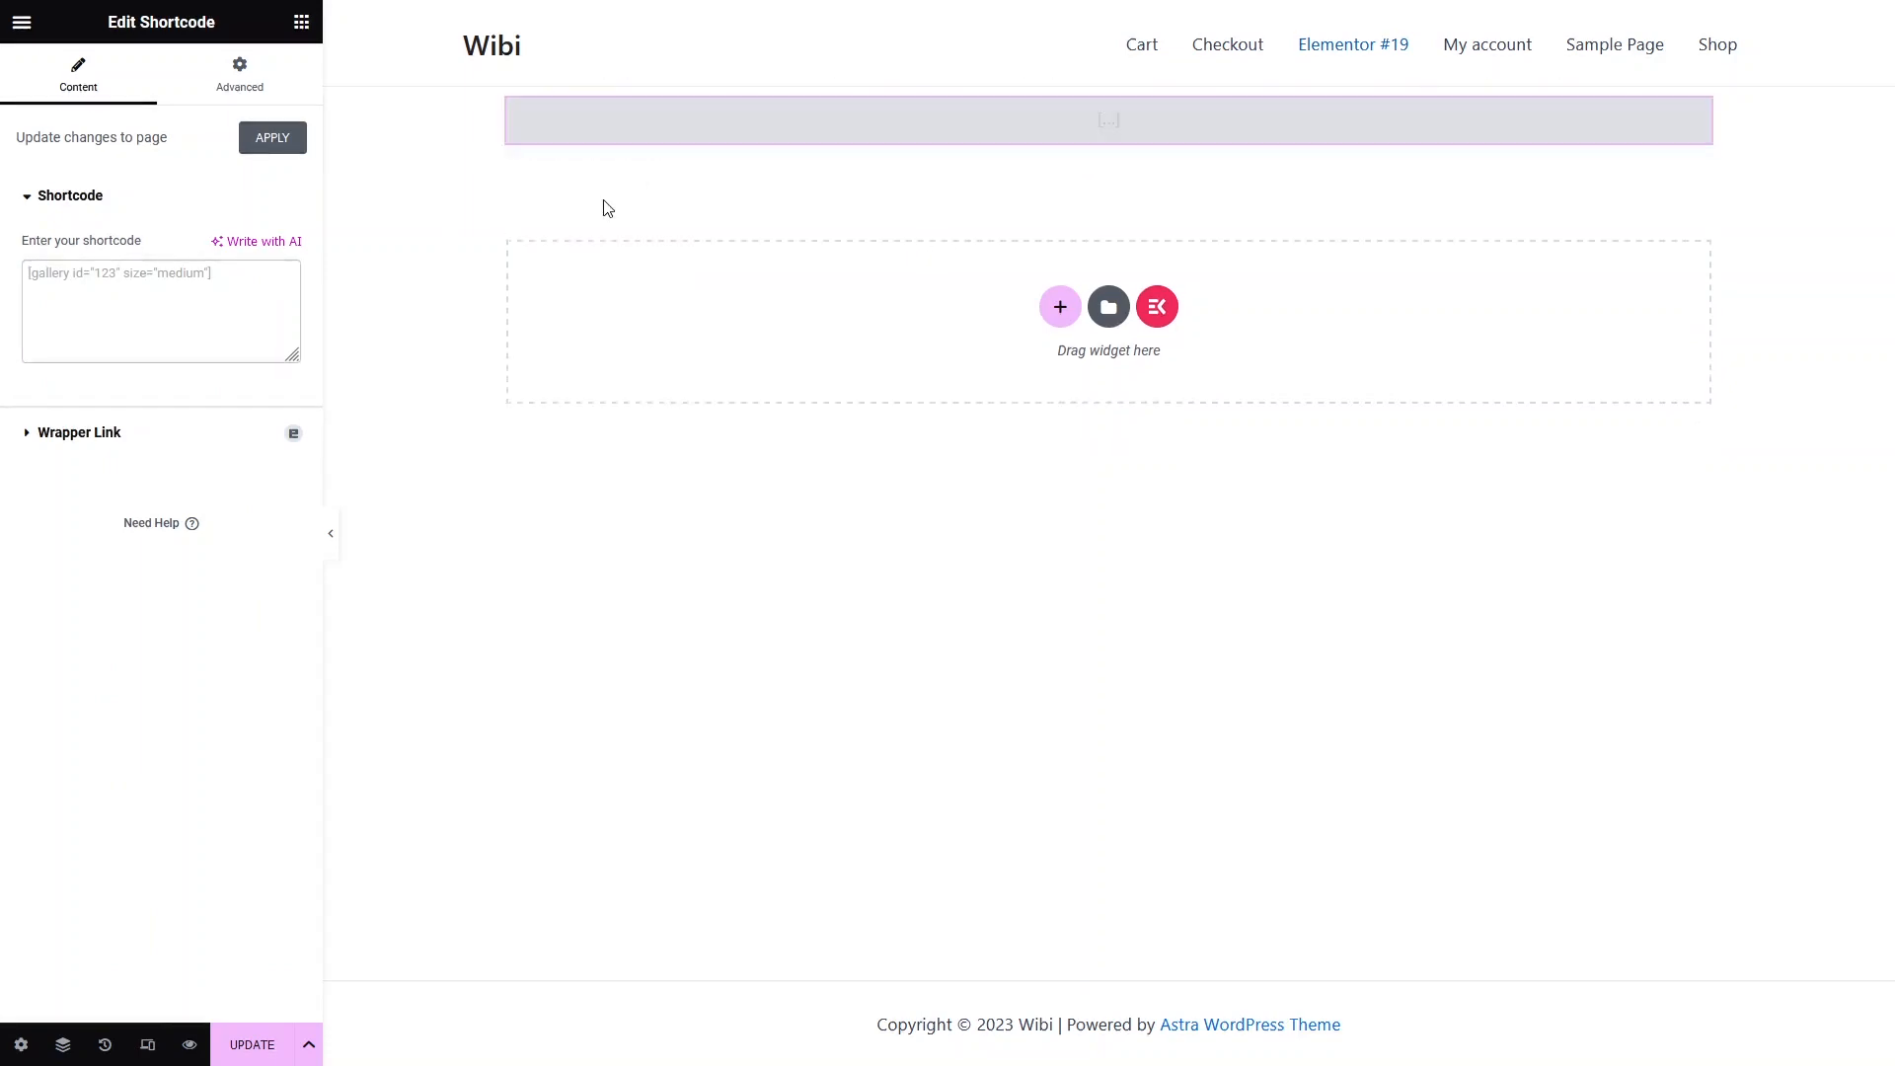
pyautogui.write('[insta-gallery id="0"]')
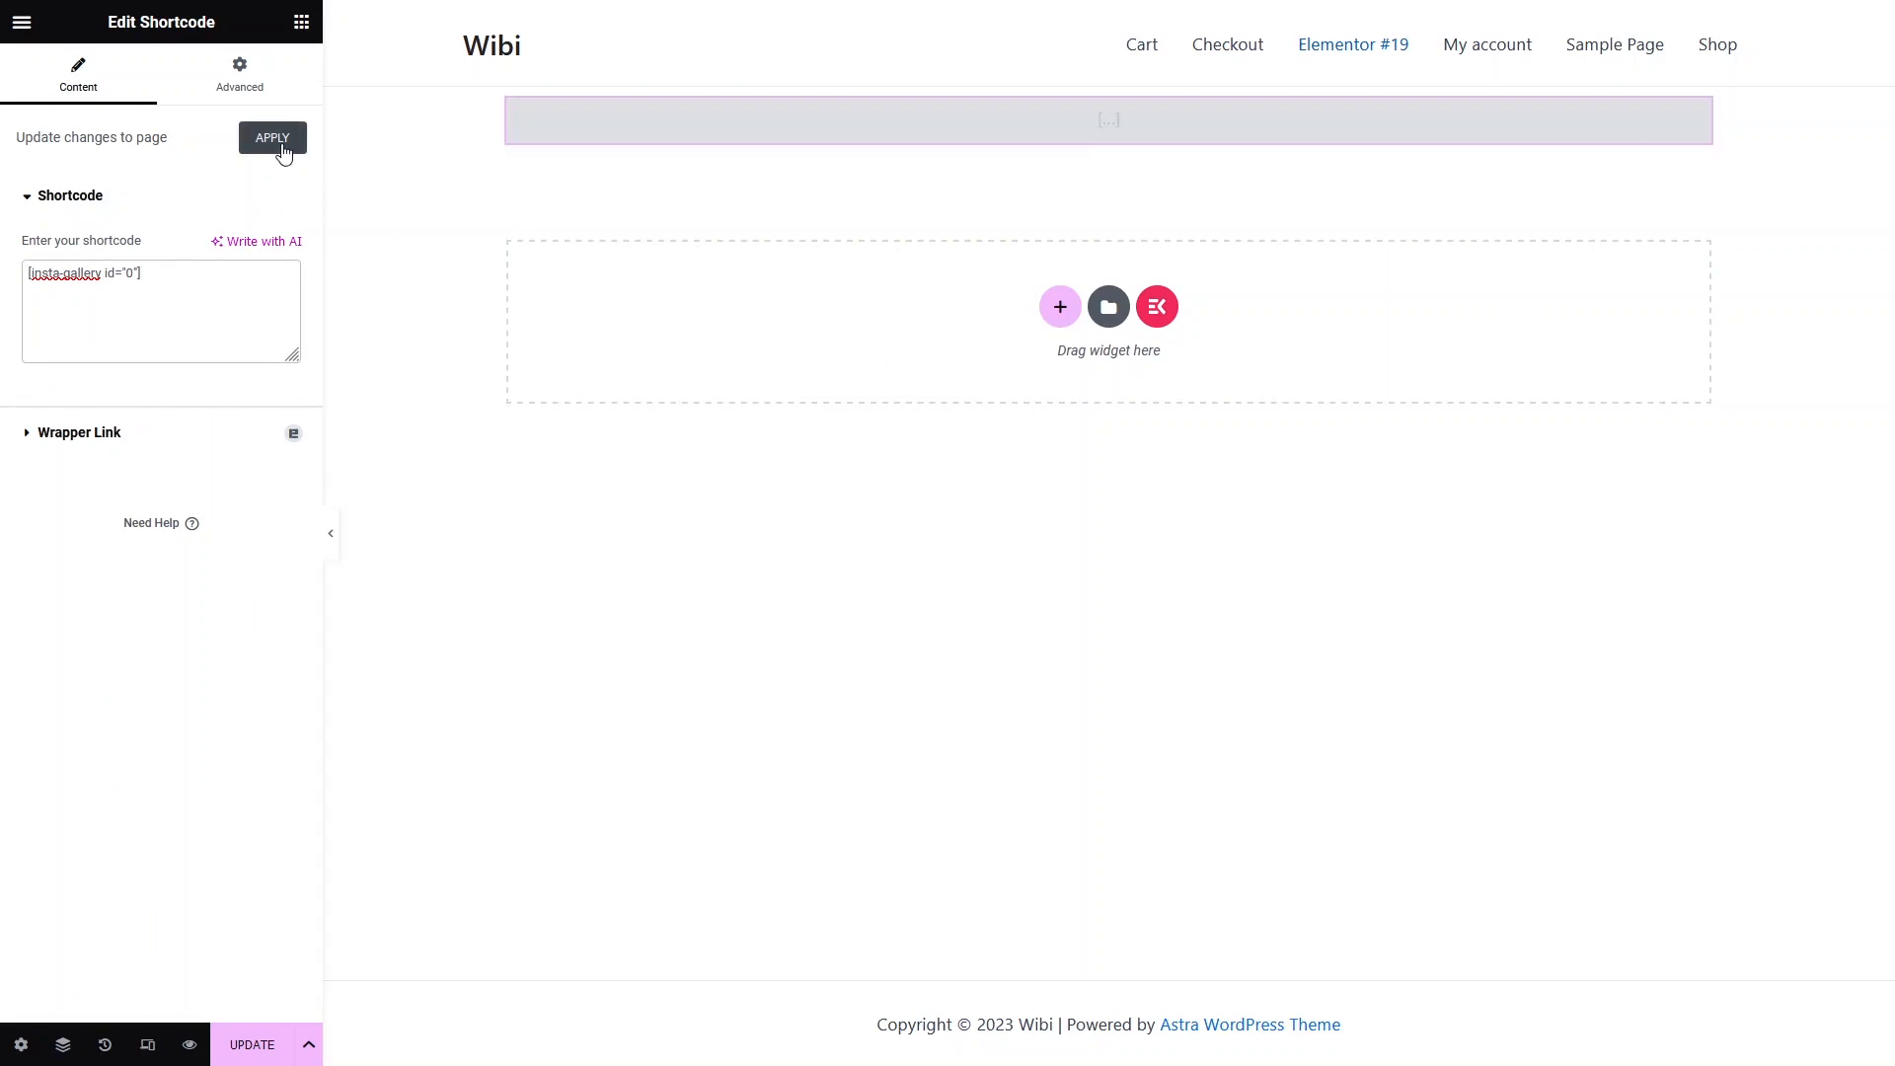
pyautogui.click(274, 139)
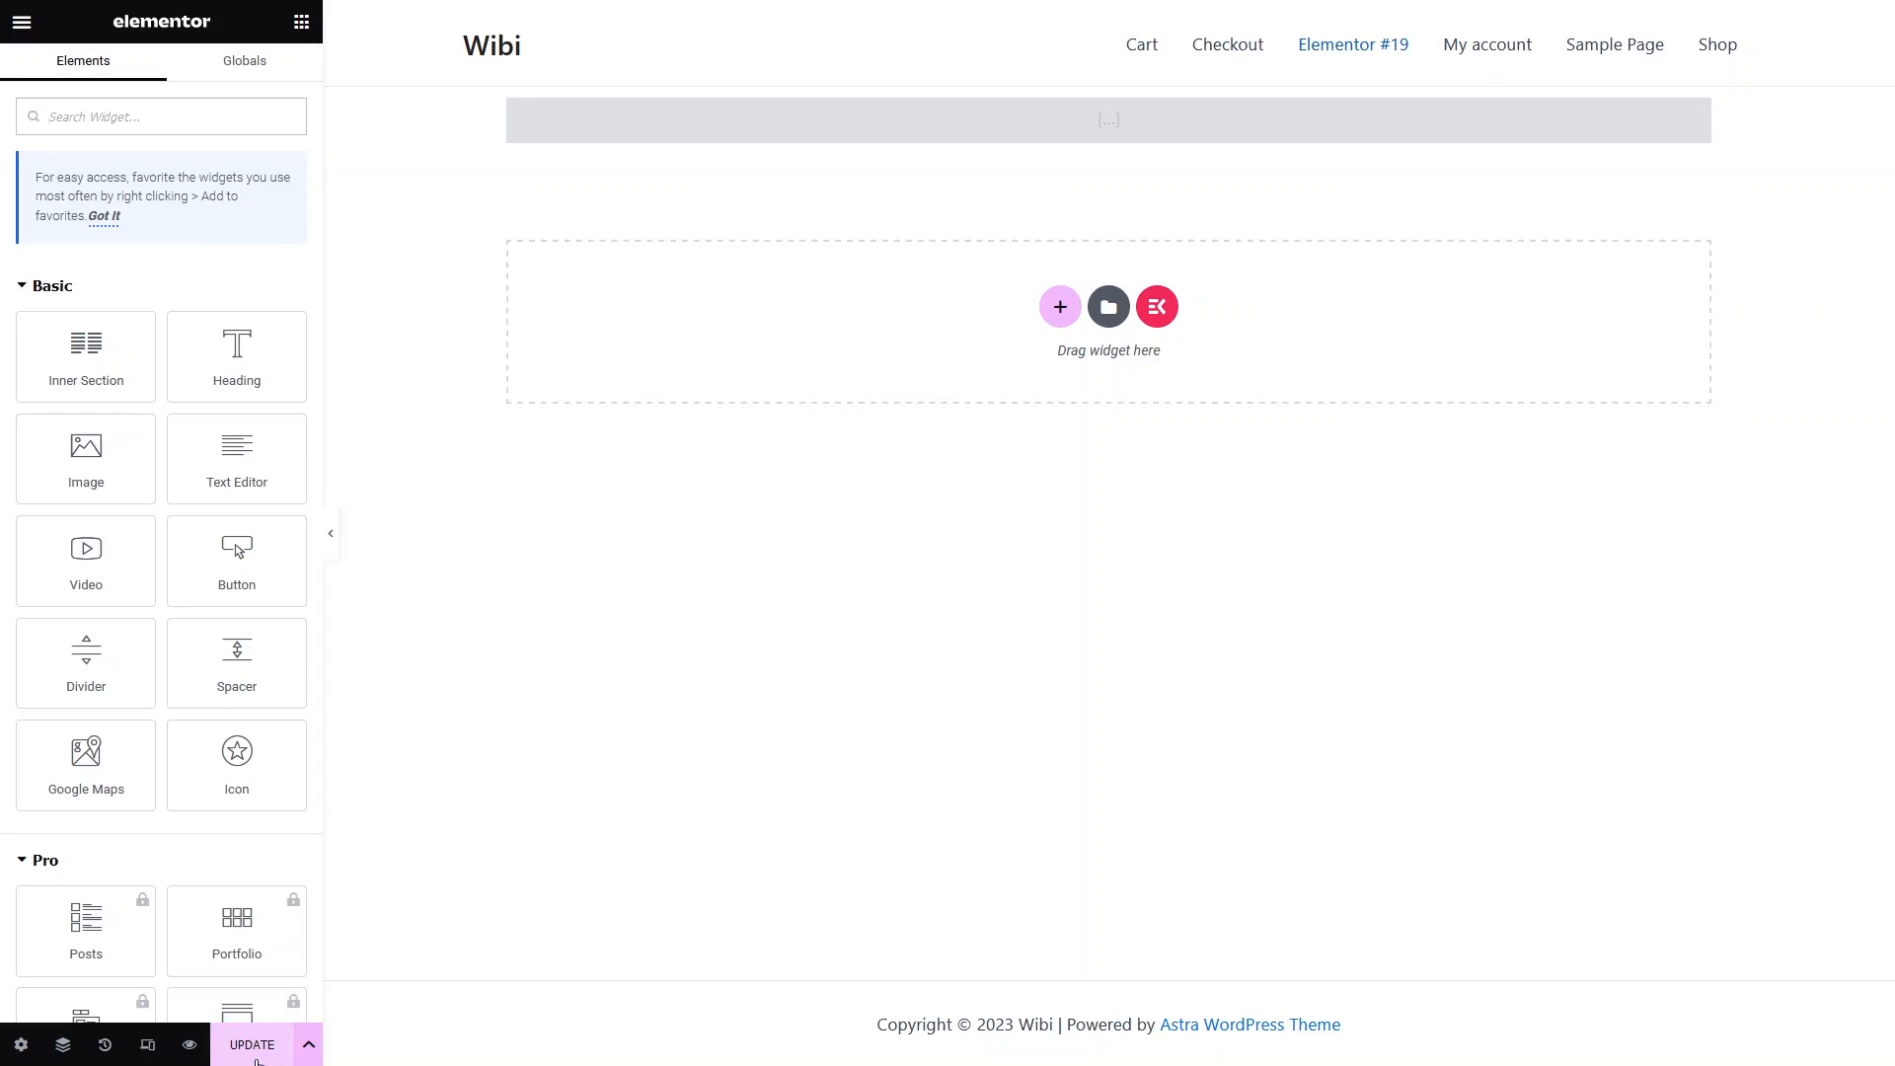
pyautogui.click(255, 1058)
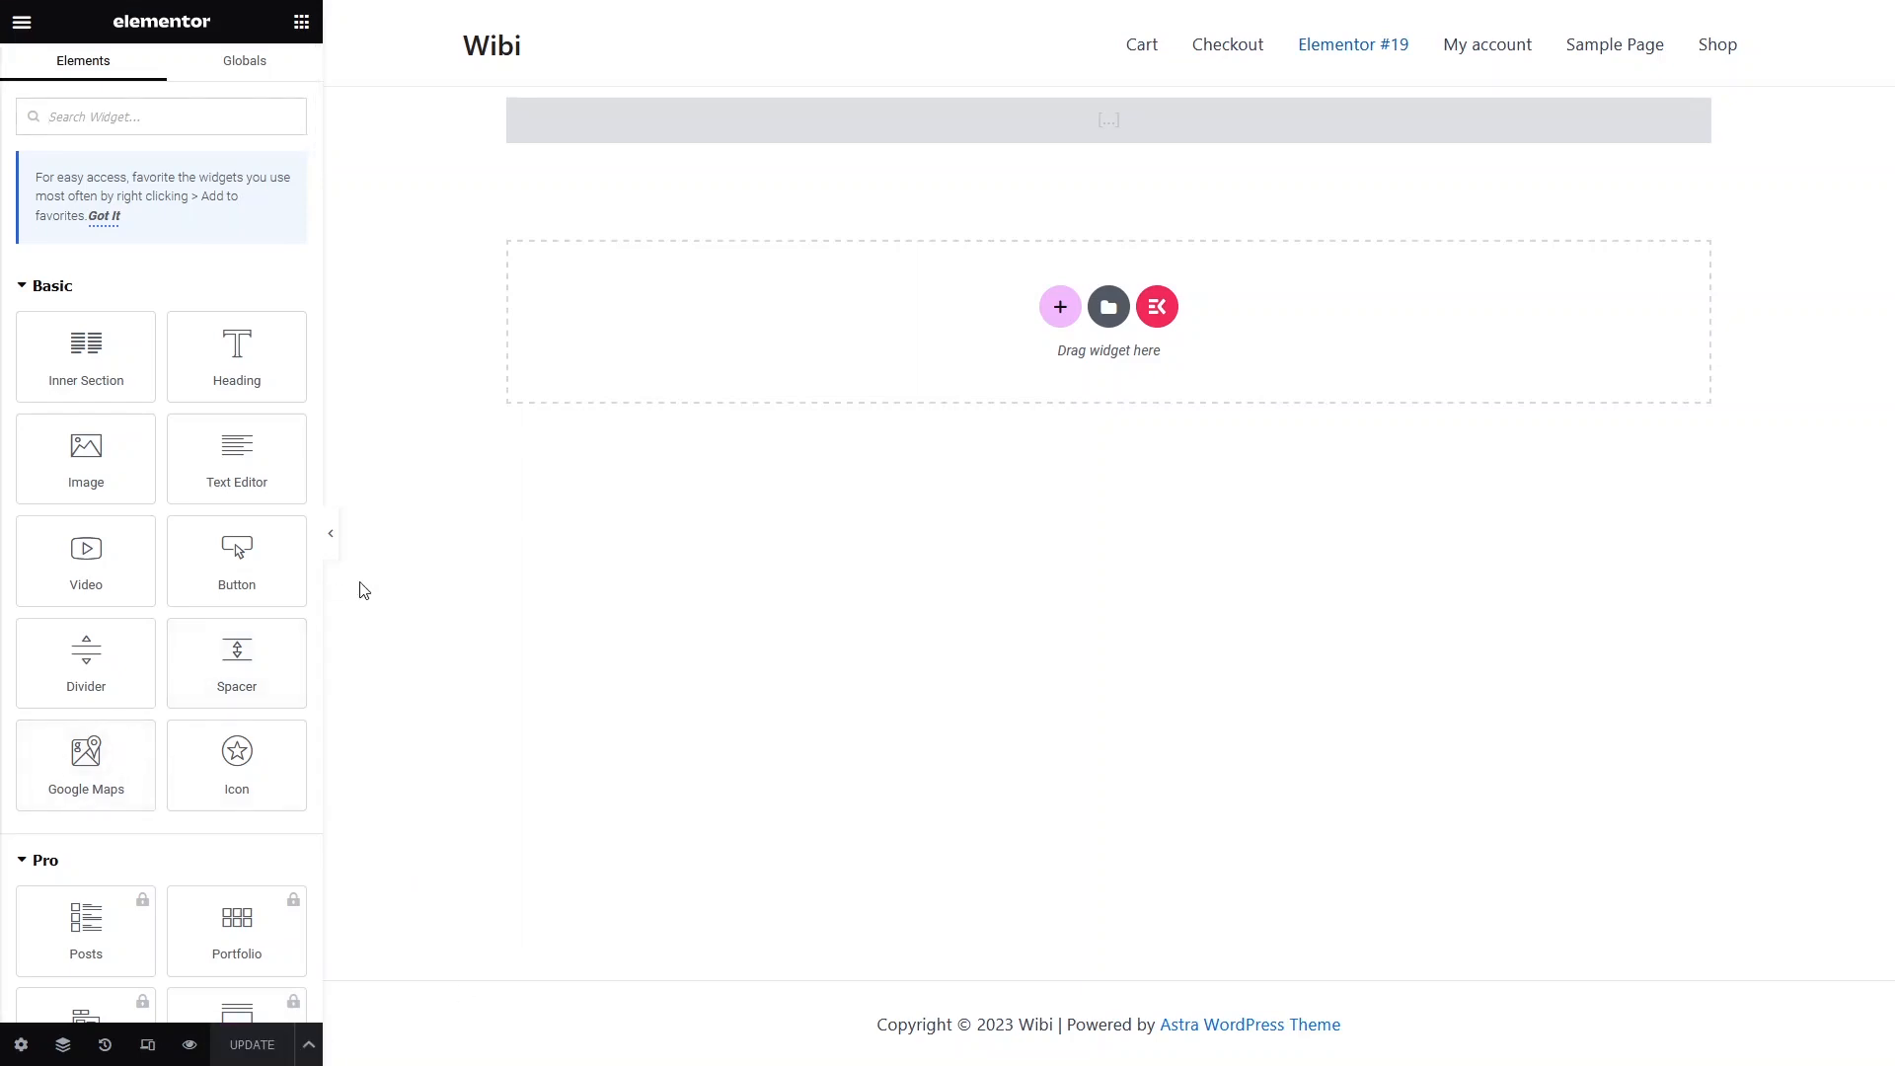
# - View the published Elementor #19 page in its own browser tab
pyautogui.click(23, 23)
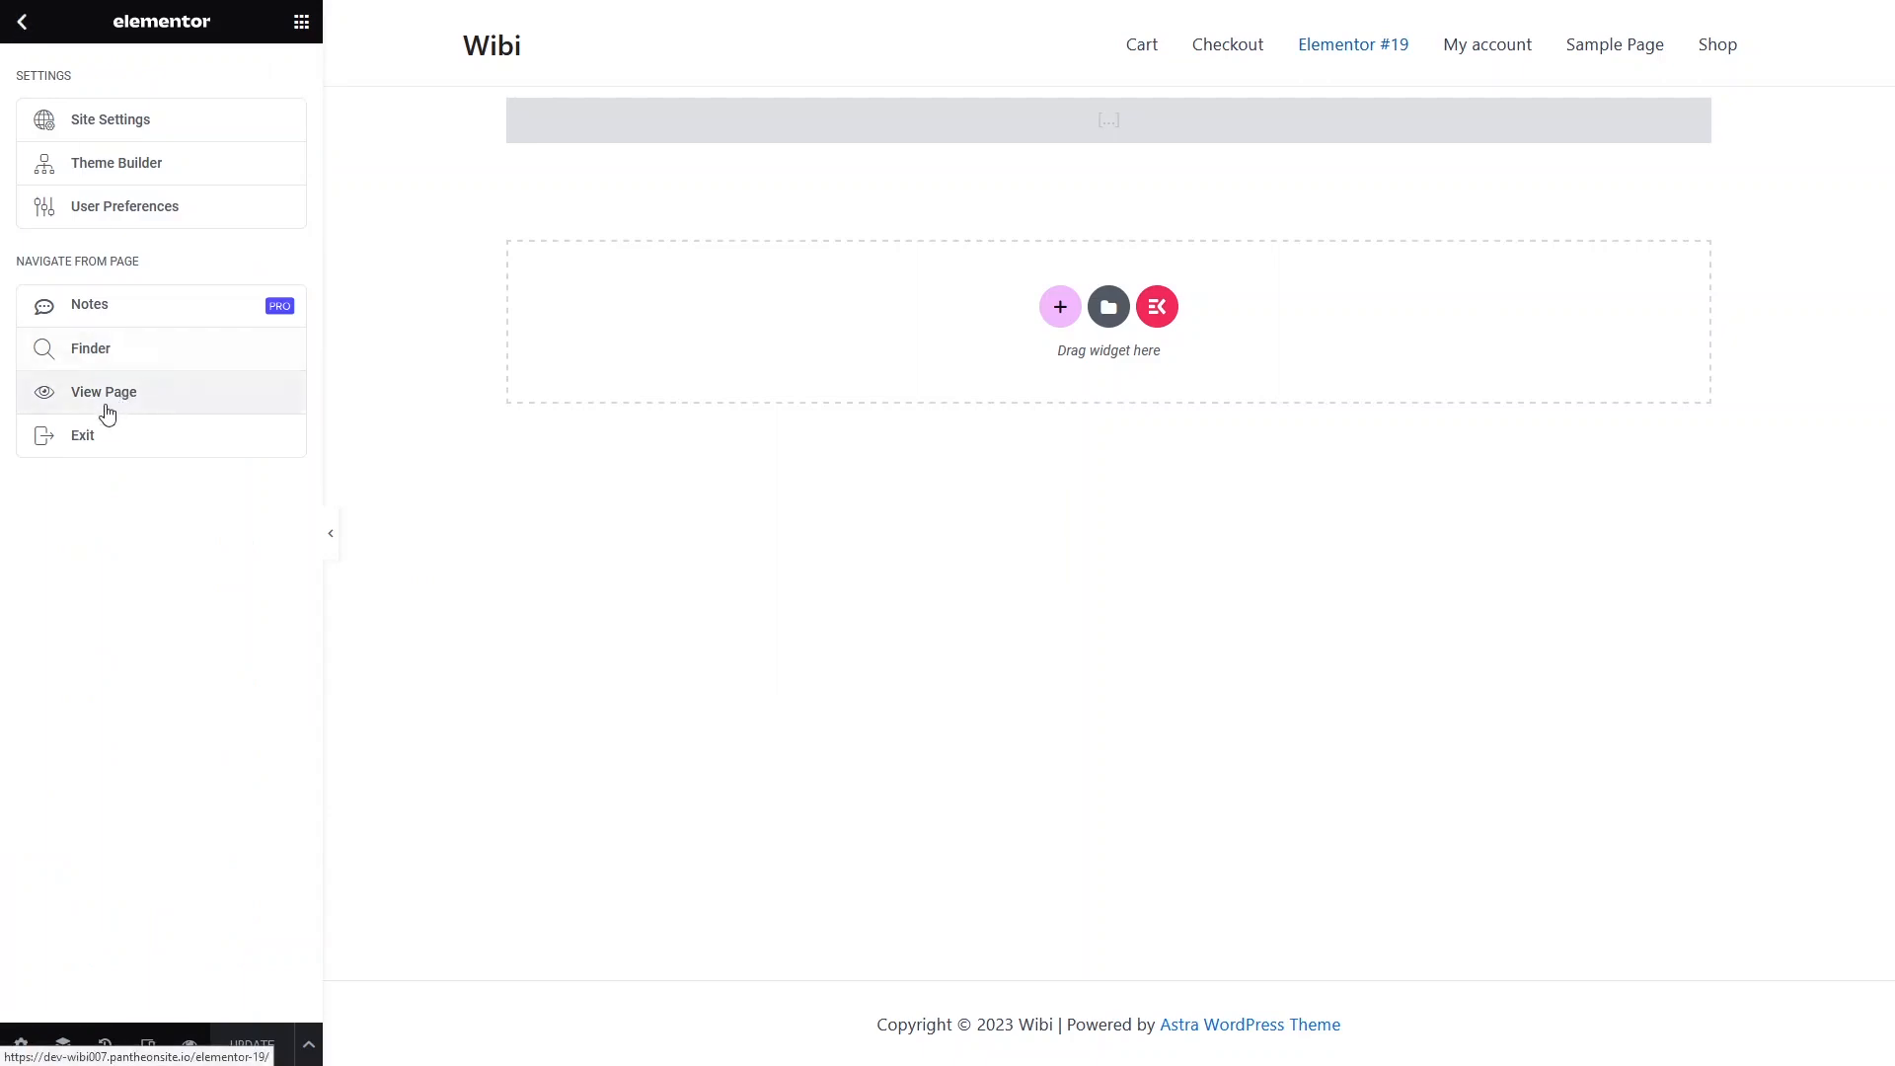
pyautogui.click(106, 395)
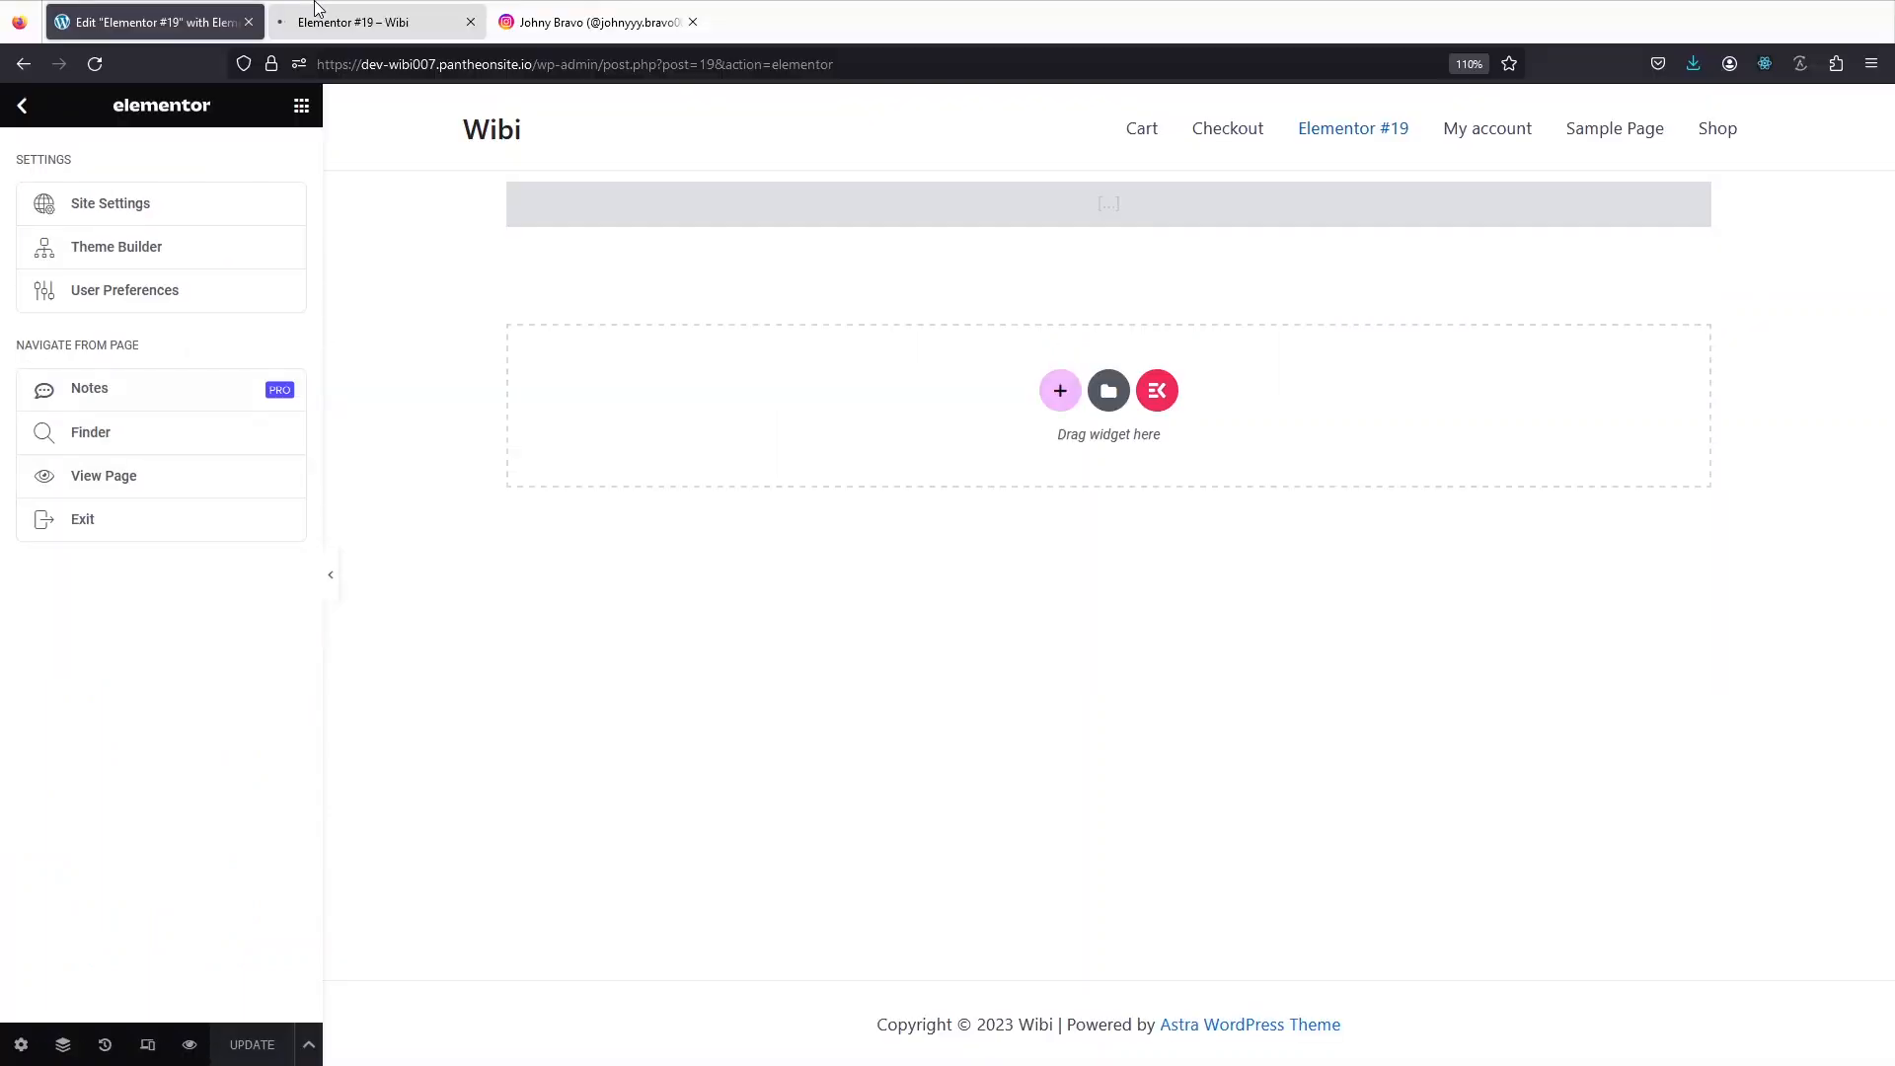
pyautogui.click(333, 10)
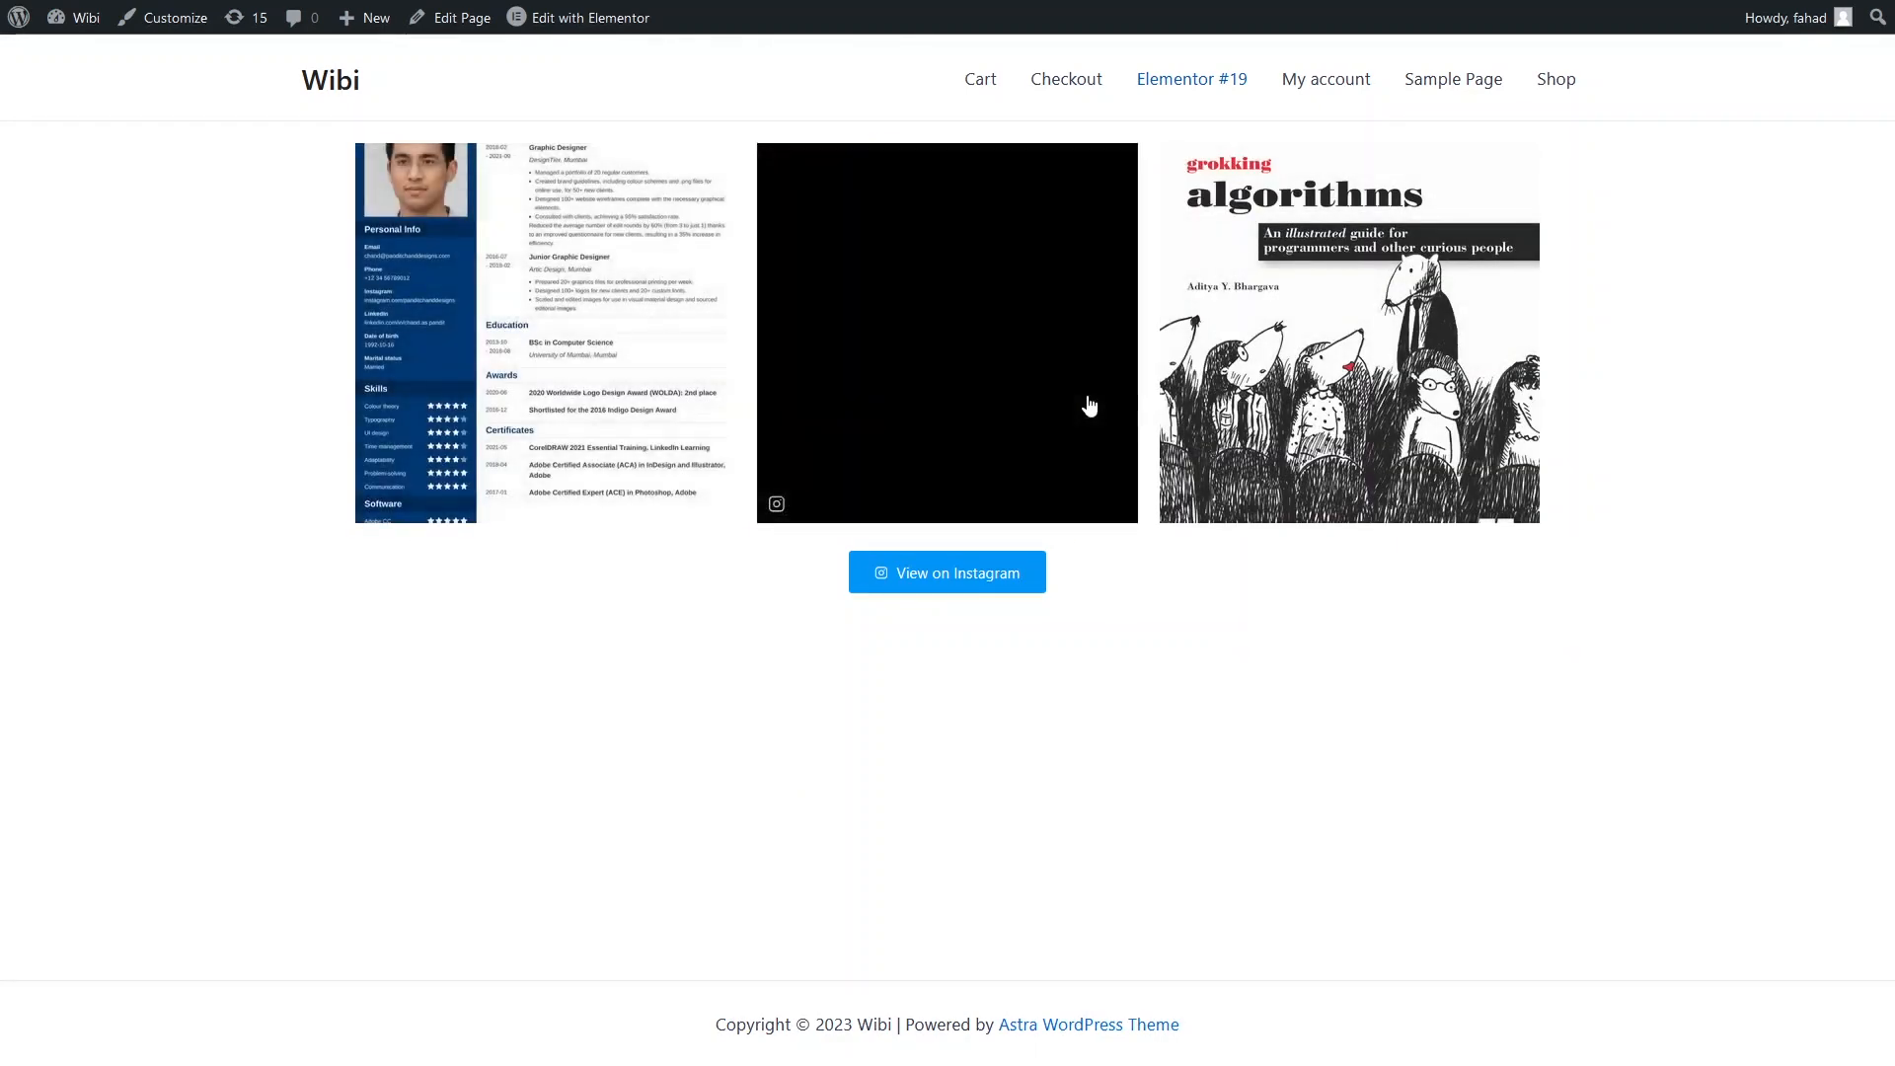
# - Enlarge and close the first post in the gallery, and compare the feed with the posts on the Instagram profile
pyautogui.click(486, 452)
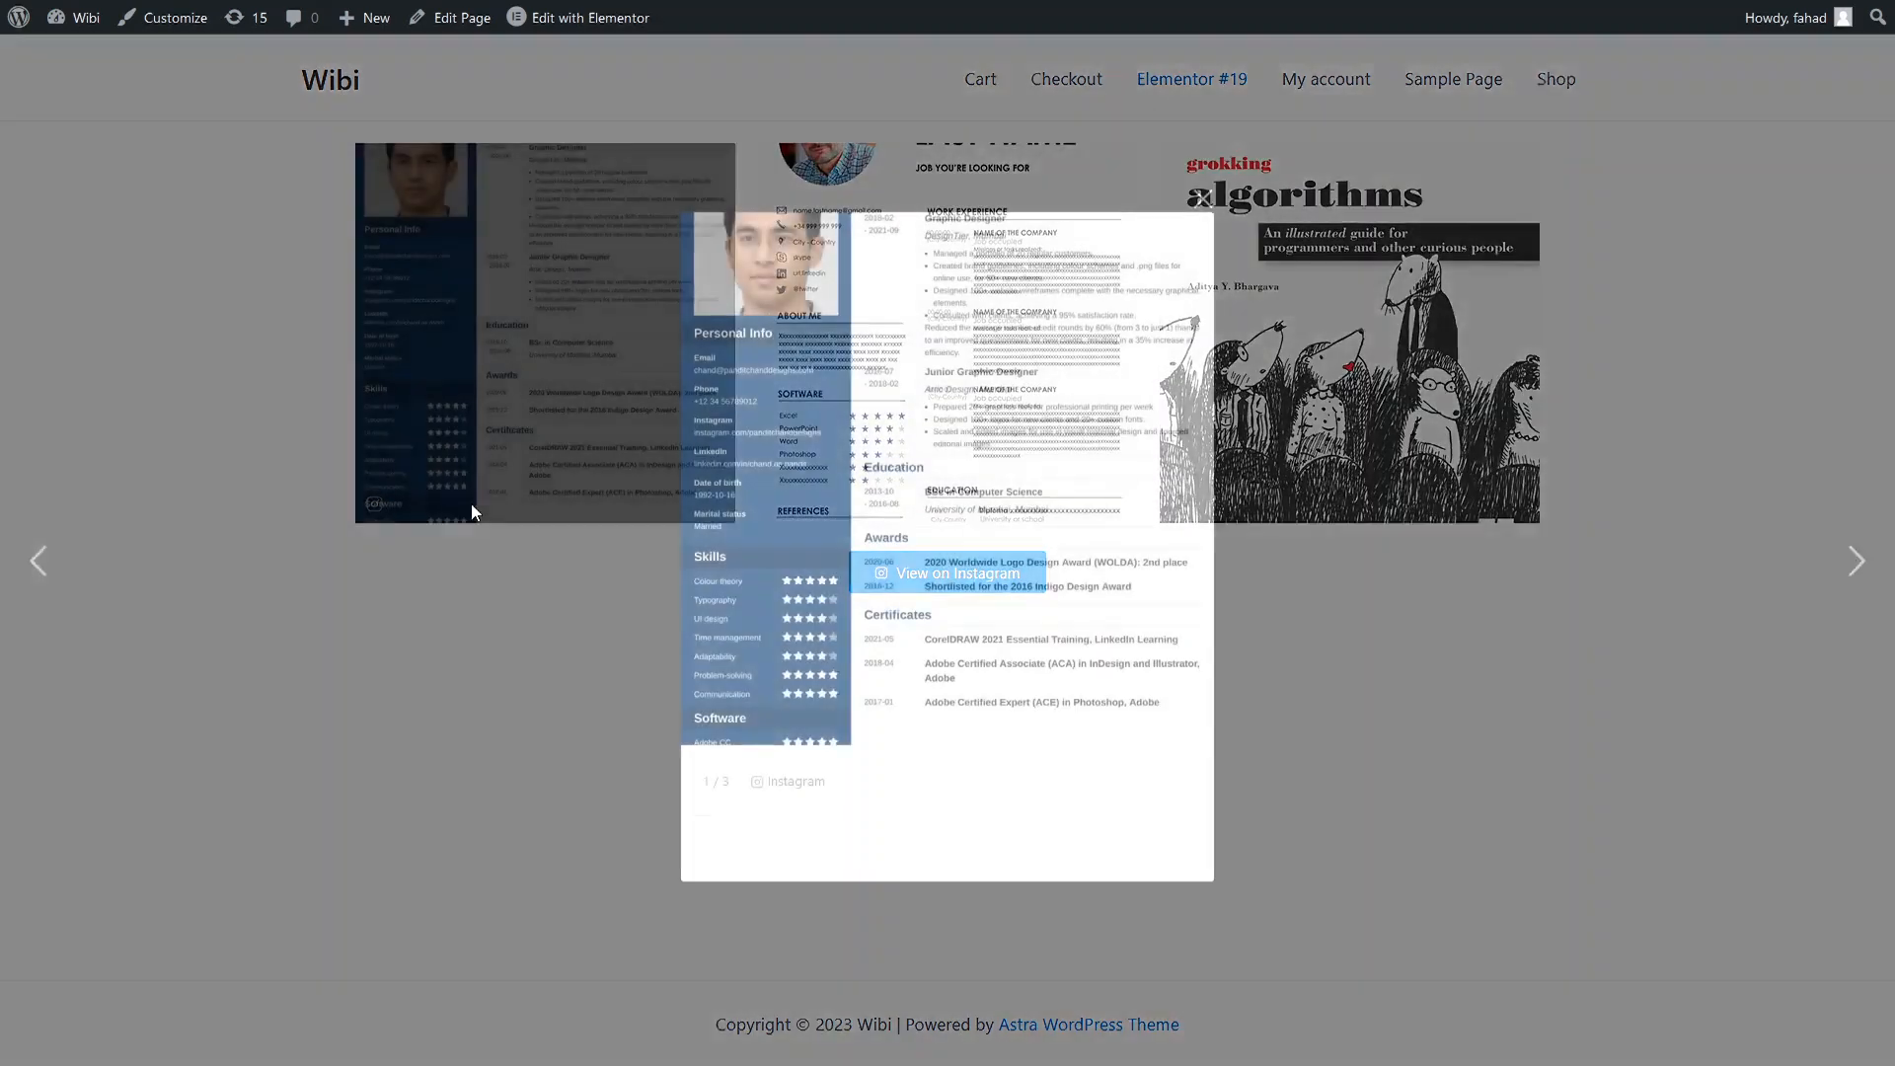
pyautogui.click(464, 843)
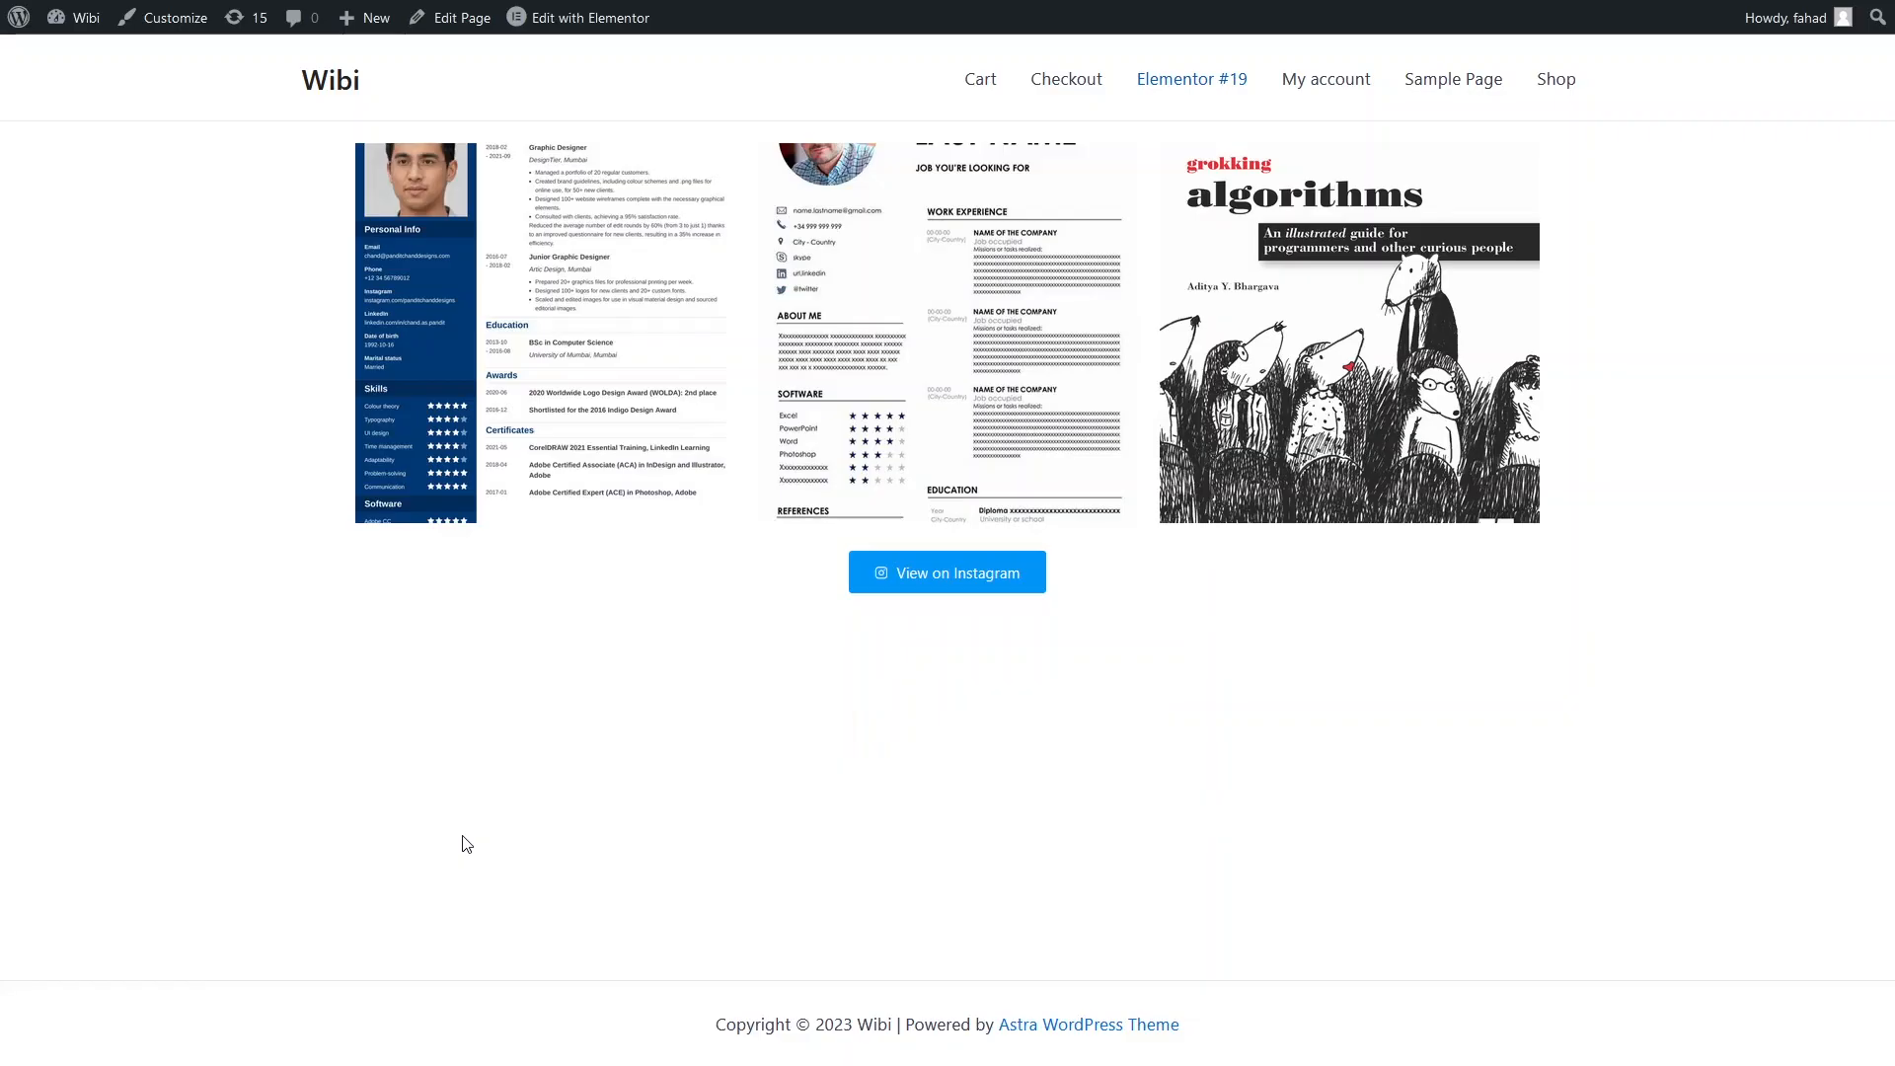
pyautogui.click(555, 18)
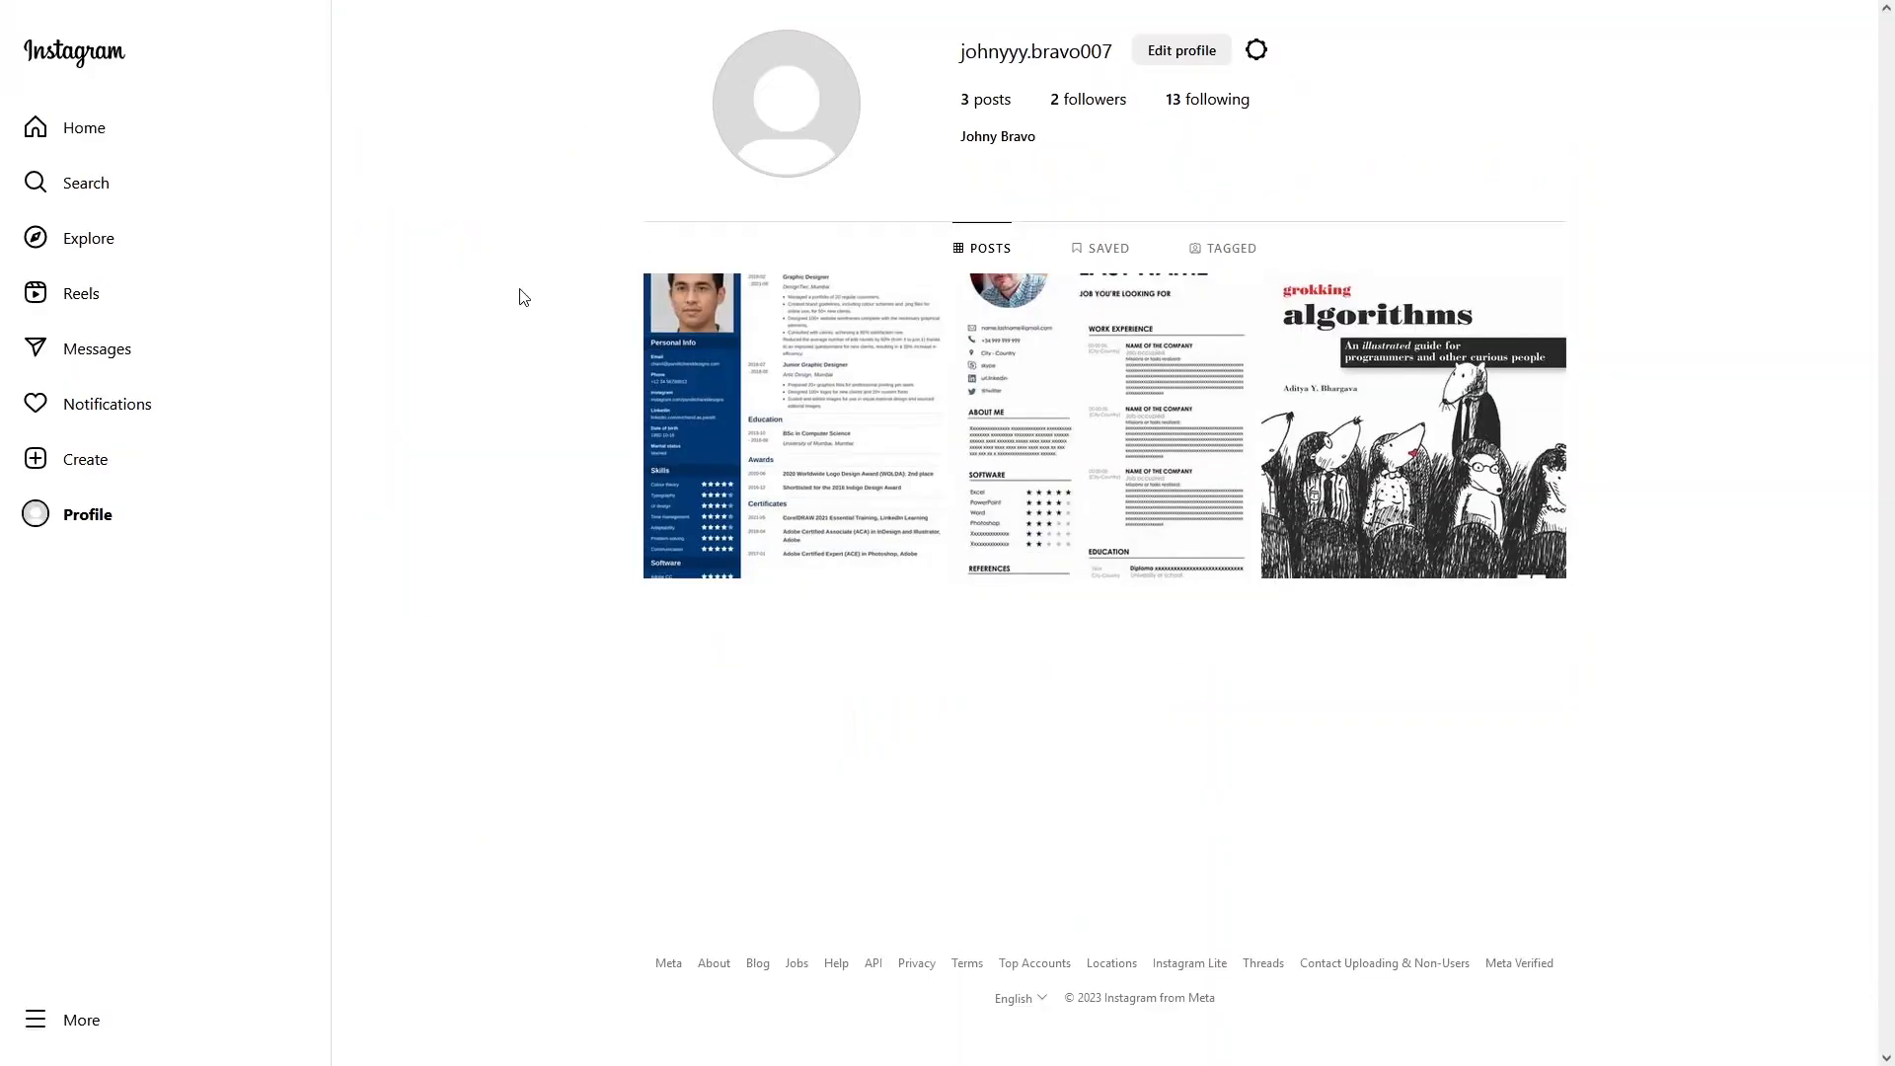
pyautogui.click(393, 17)
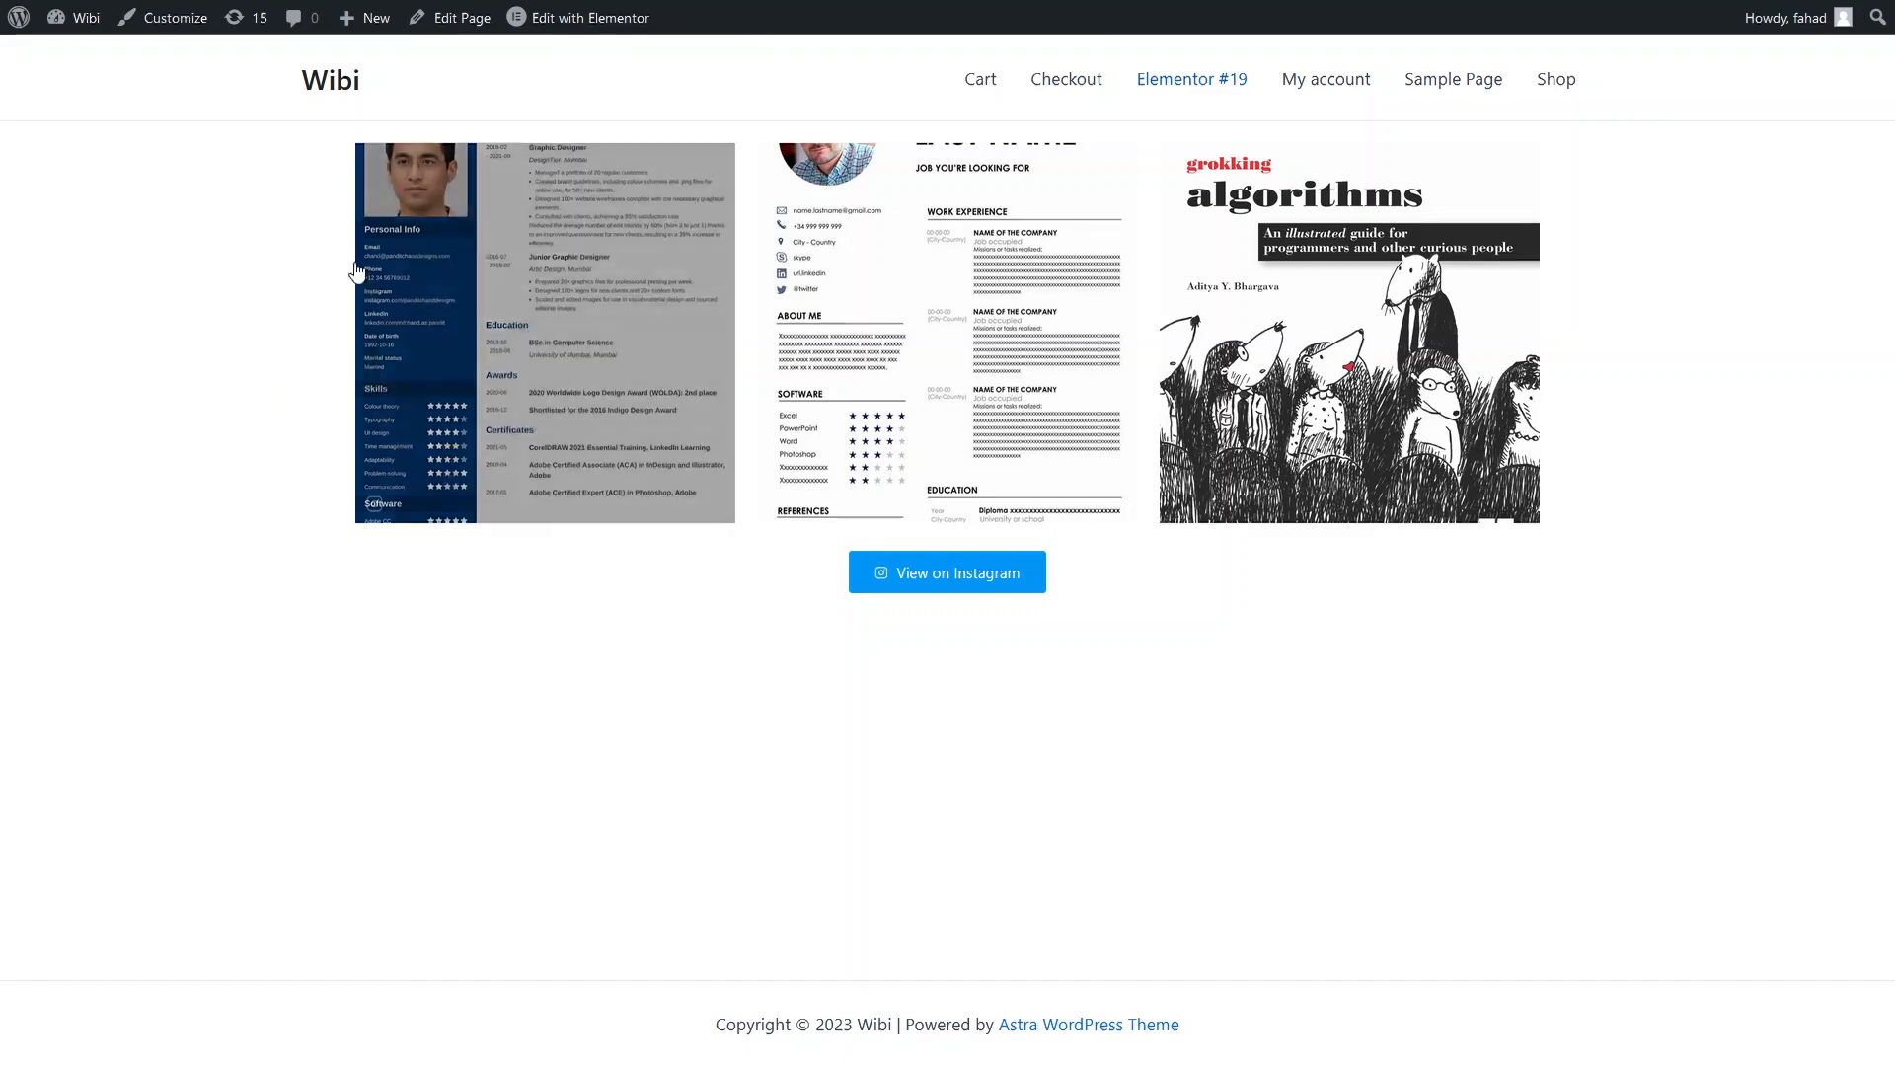
# - Exit the Elementor editor to the WordPress dashboard and open the Social Feed Gallery plugin
pyautogui.click(148, 22)
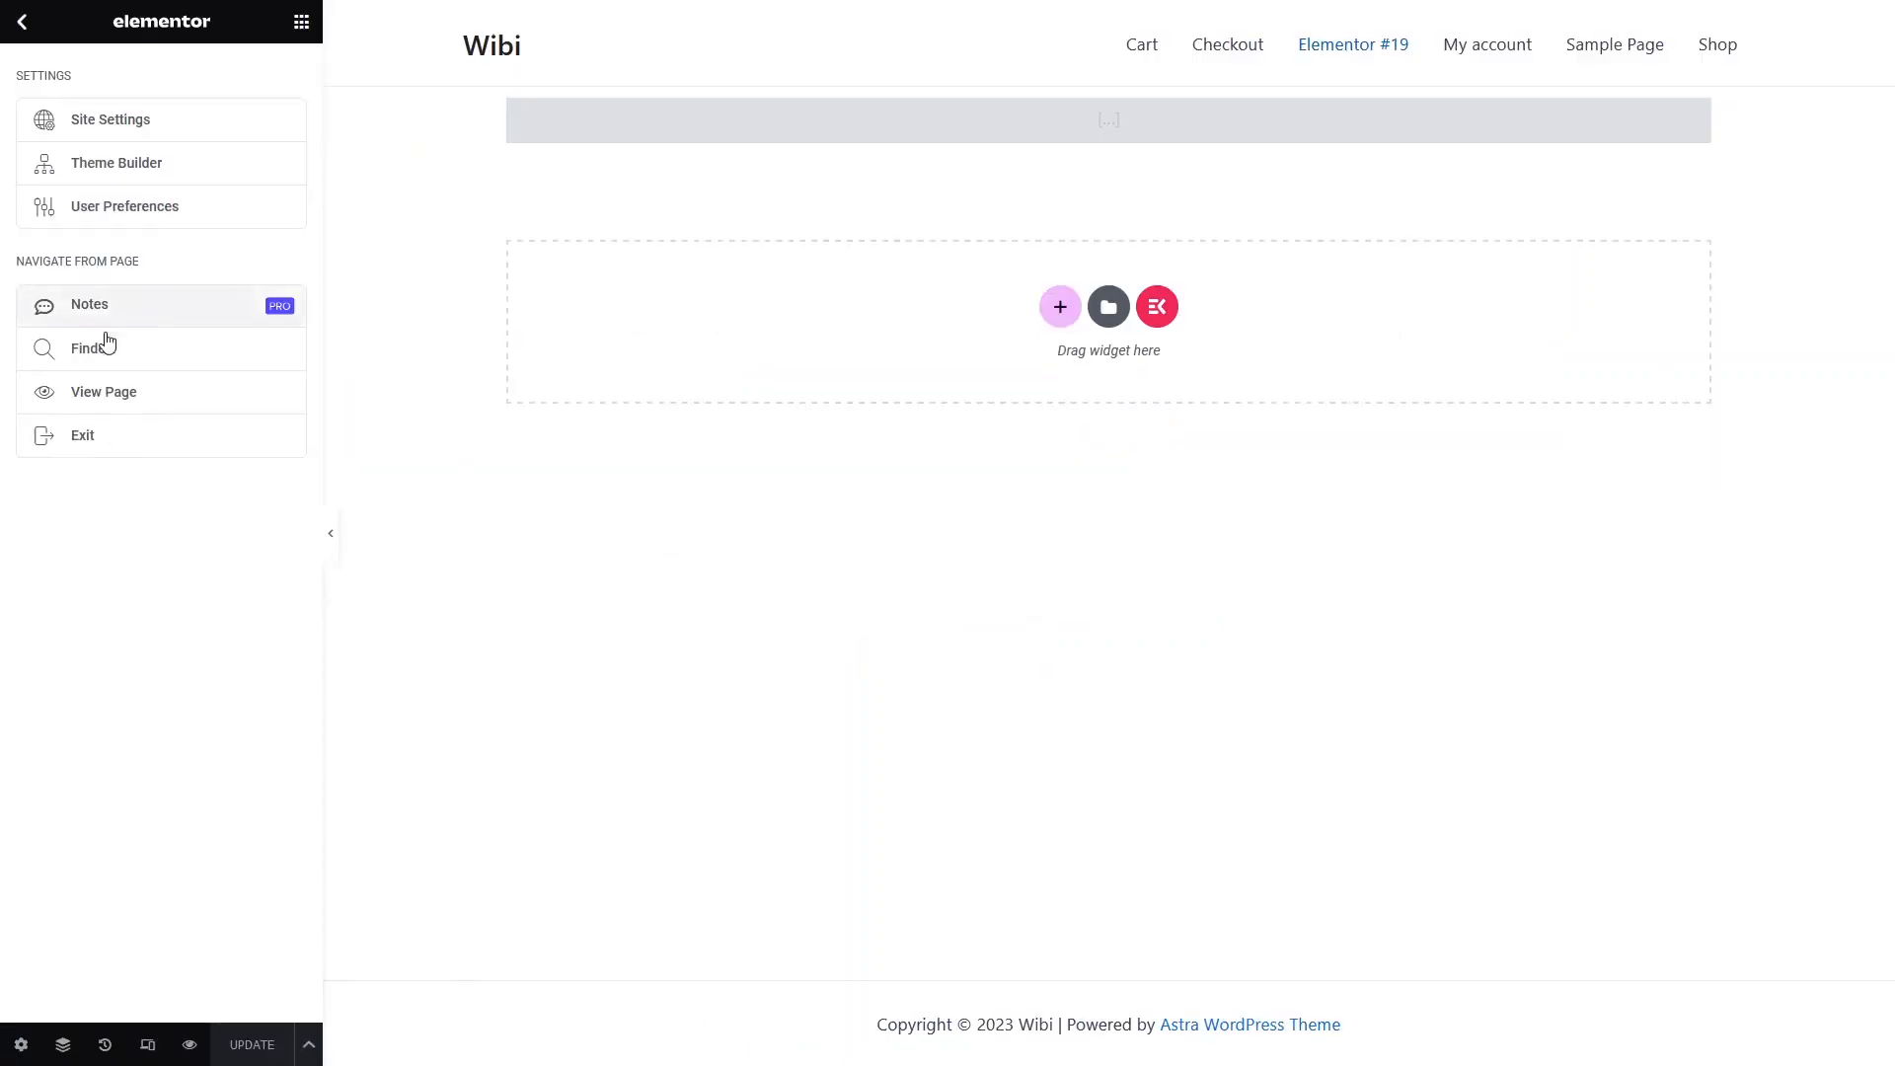
pyautogui.click(82, 437)
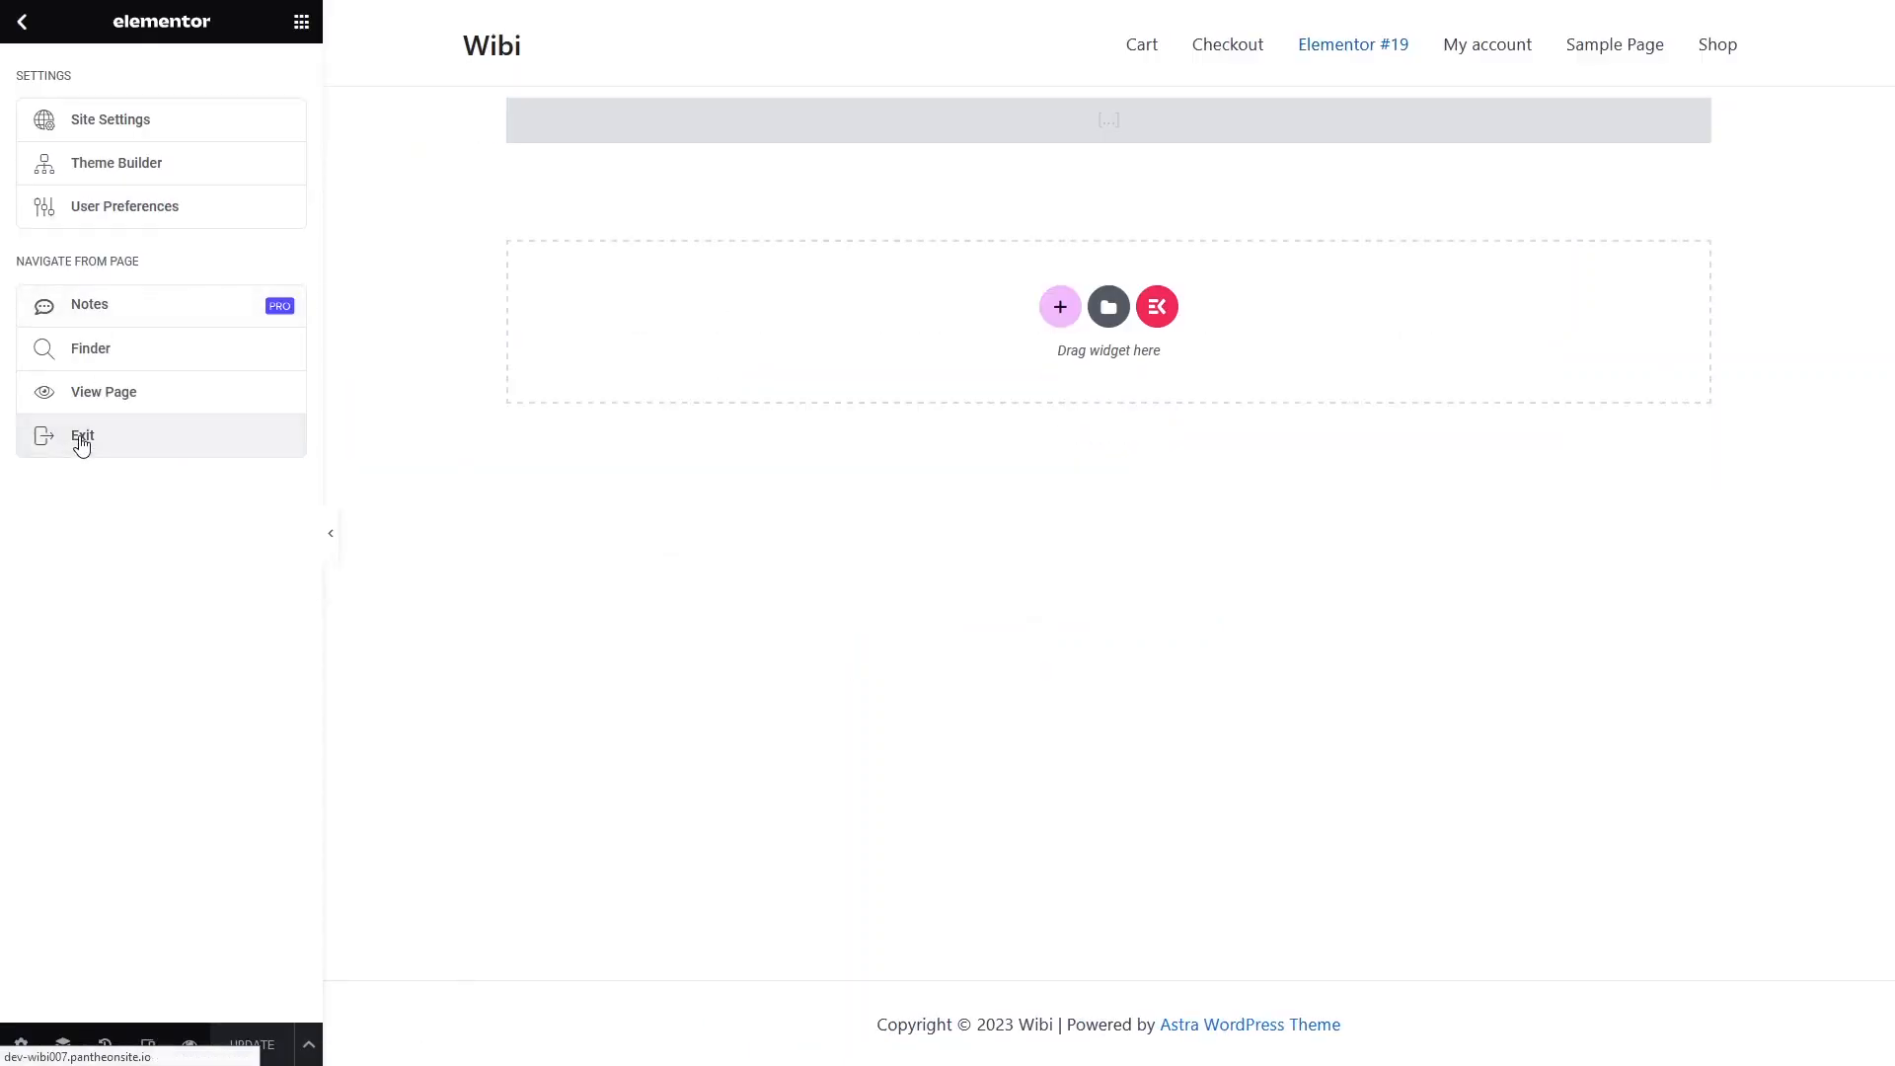
pyautogui.scroll(-2, 89, 494)
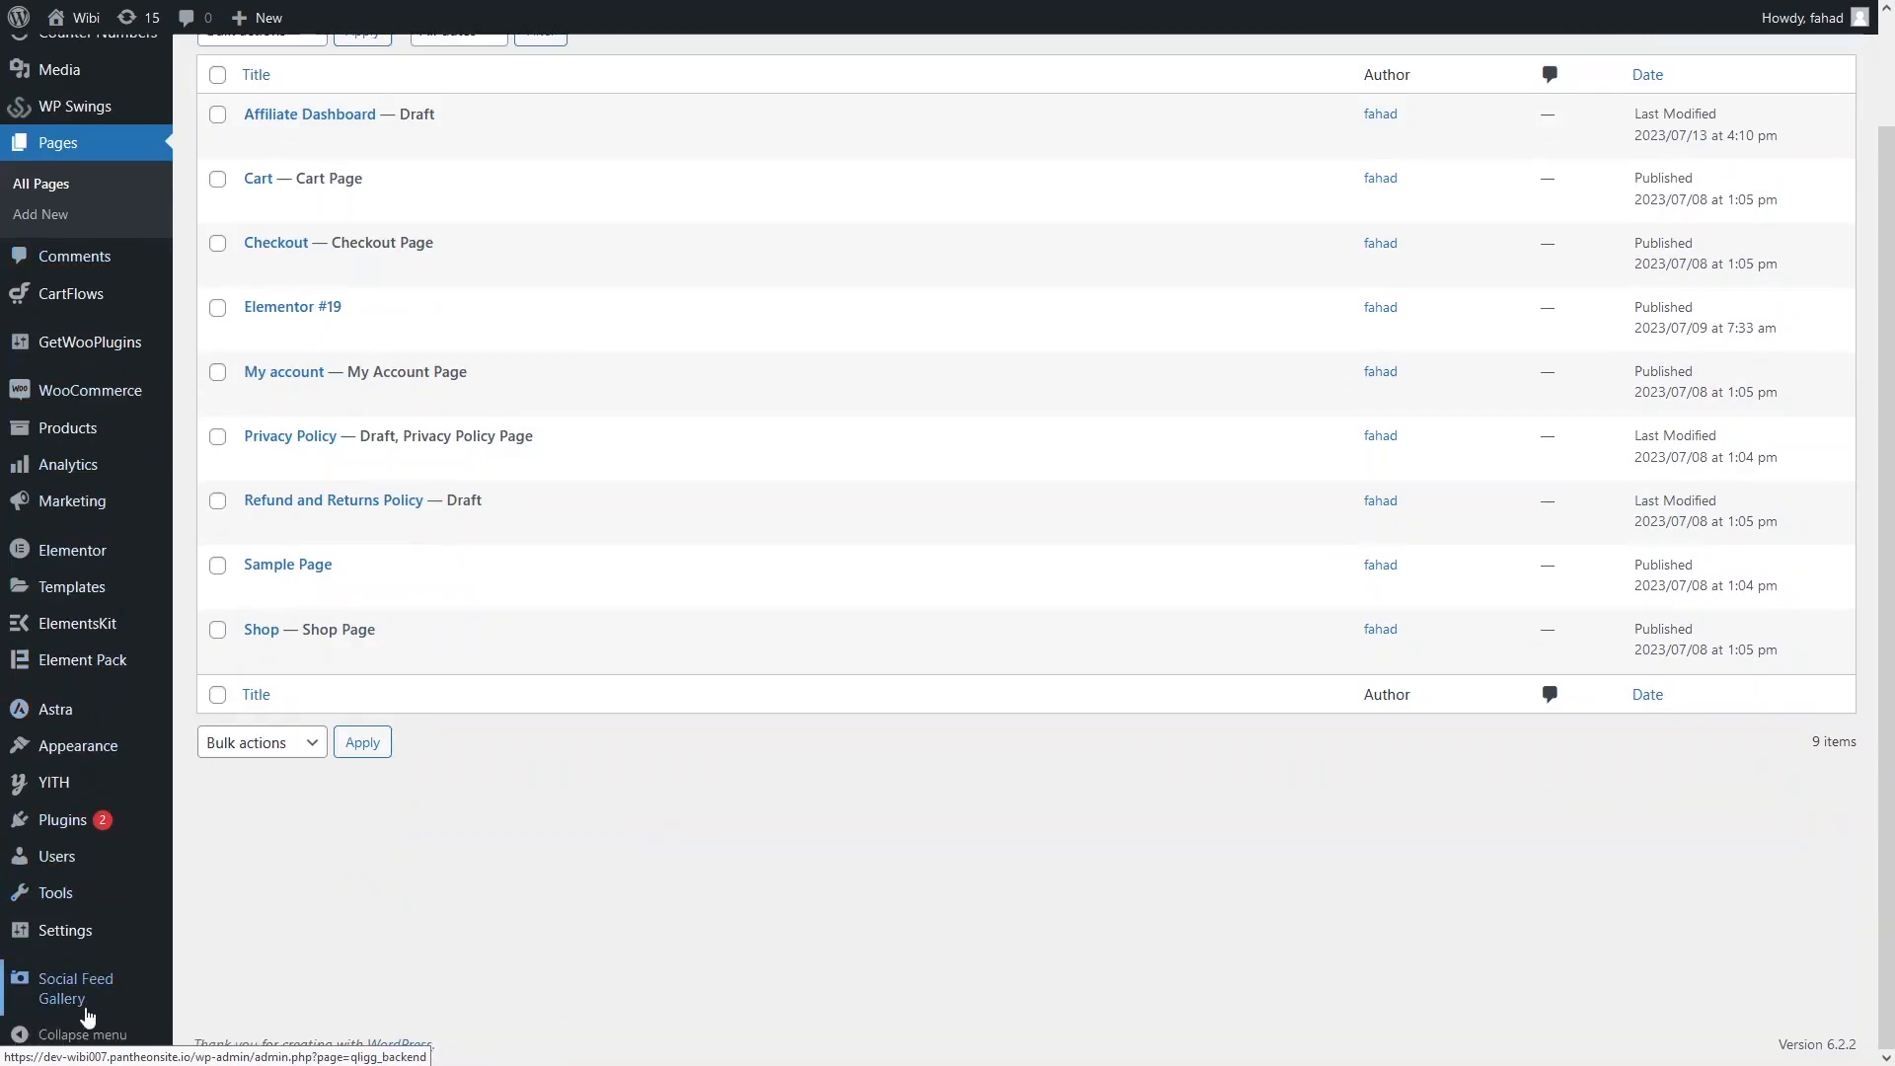
pyautogui.click(88, 1011)
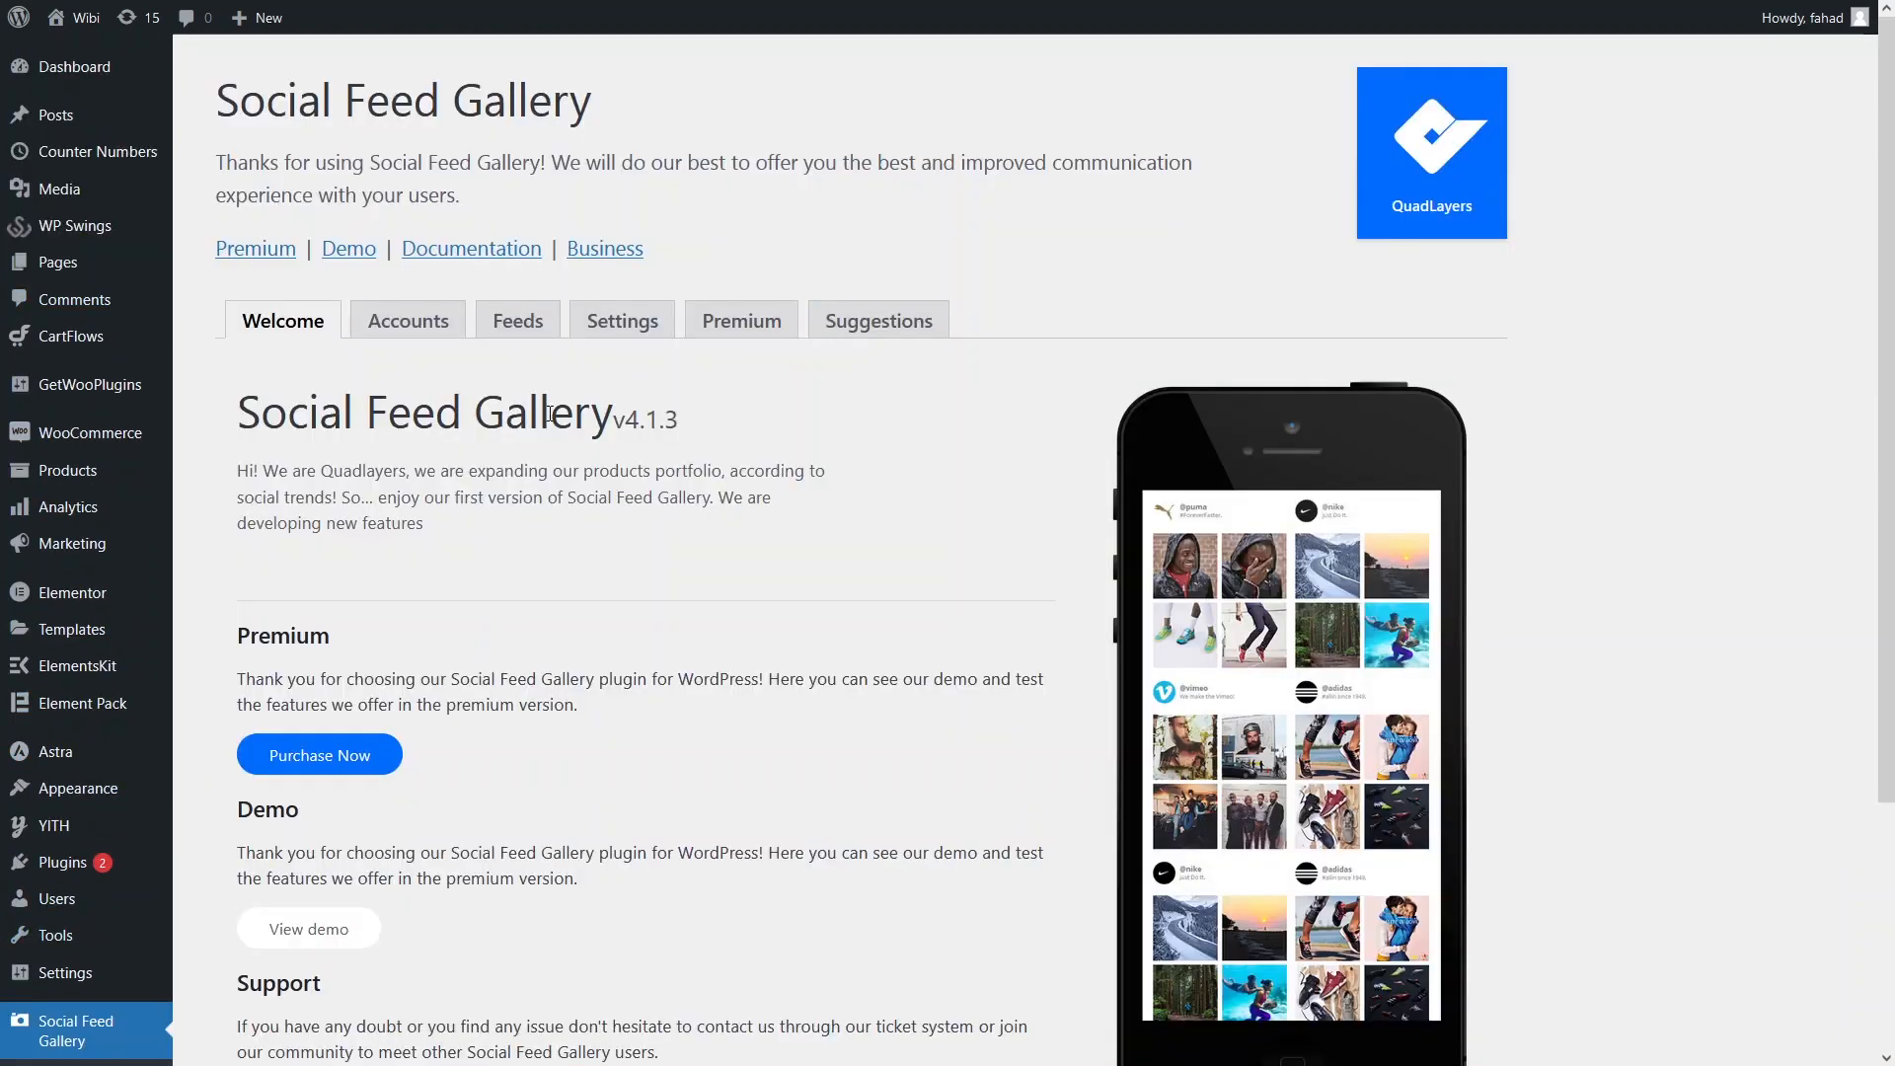
# - Open the existing Instagram feed # 0 for editing and choose the Carousel layout for it
pyautogui.click(521, 330)
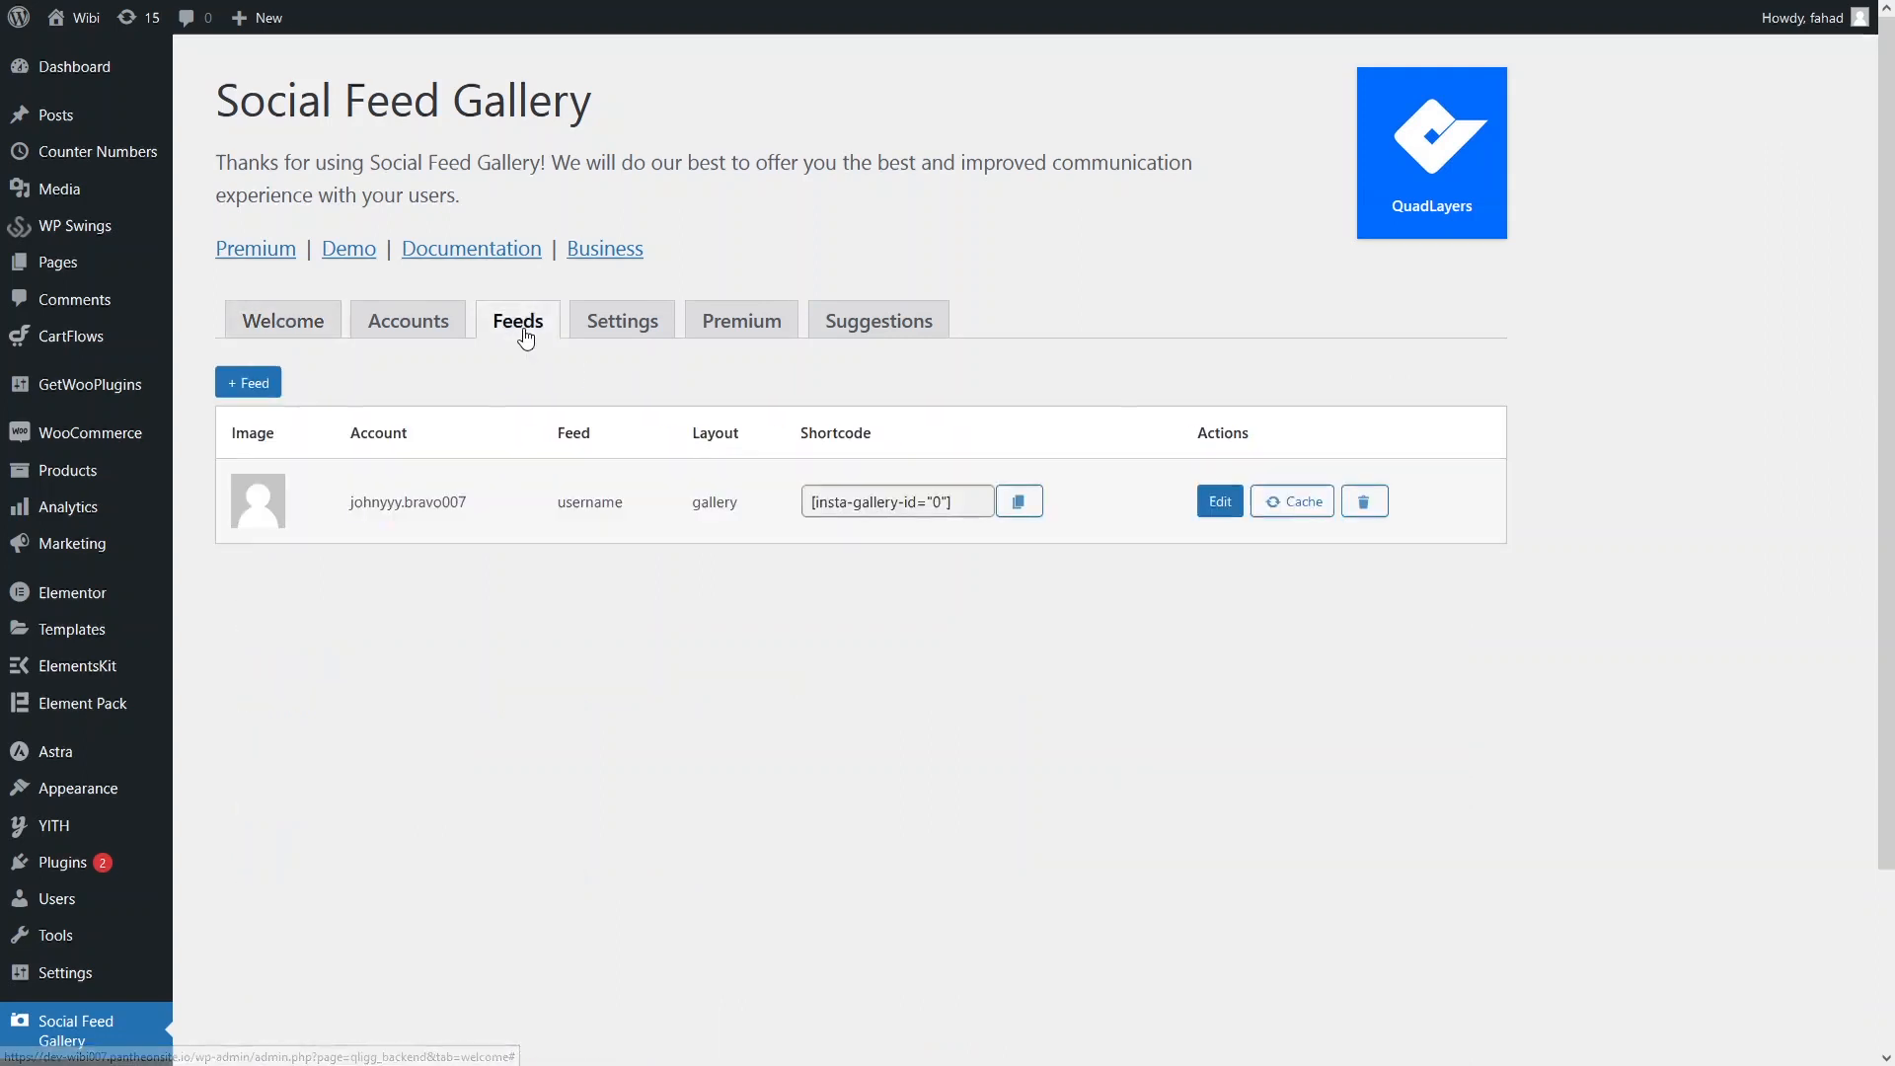
pyautogui.click(1222, 509)
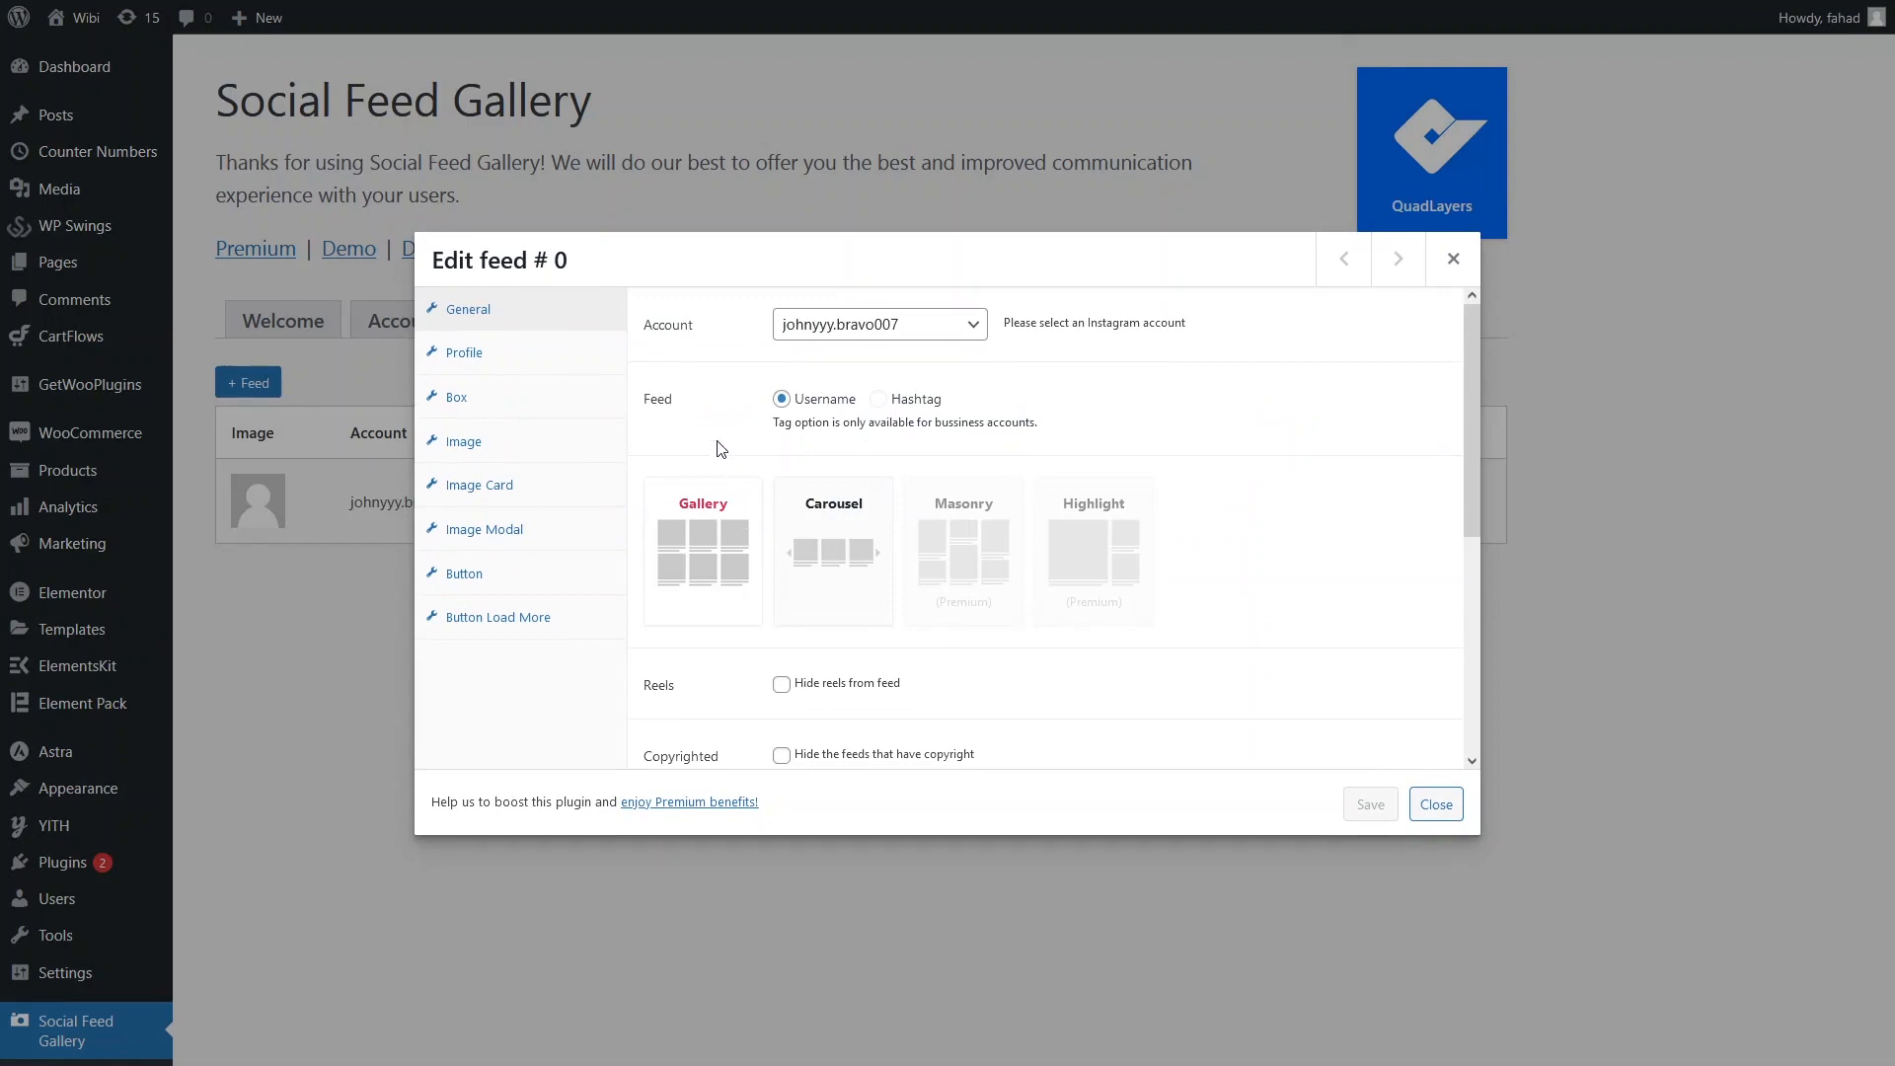
pyautogui.click(847, 544)
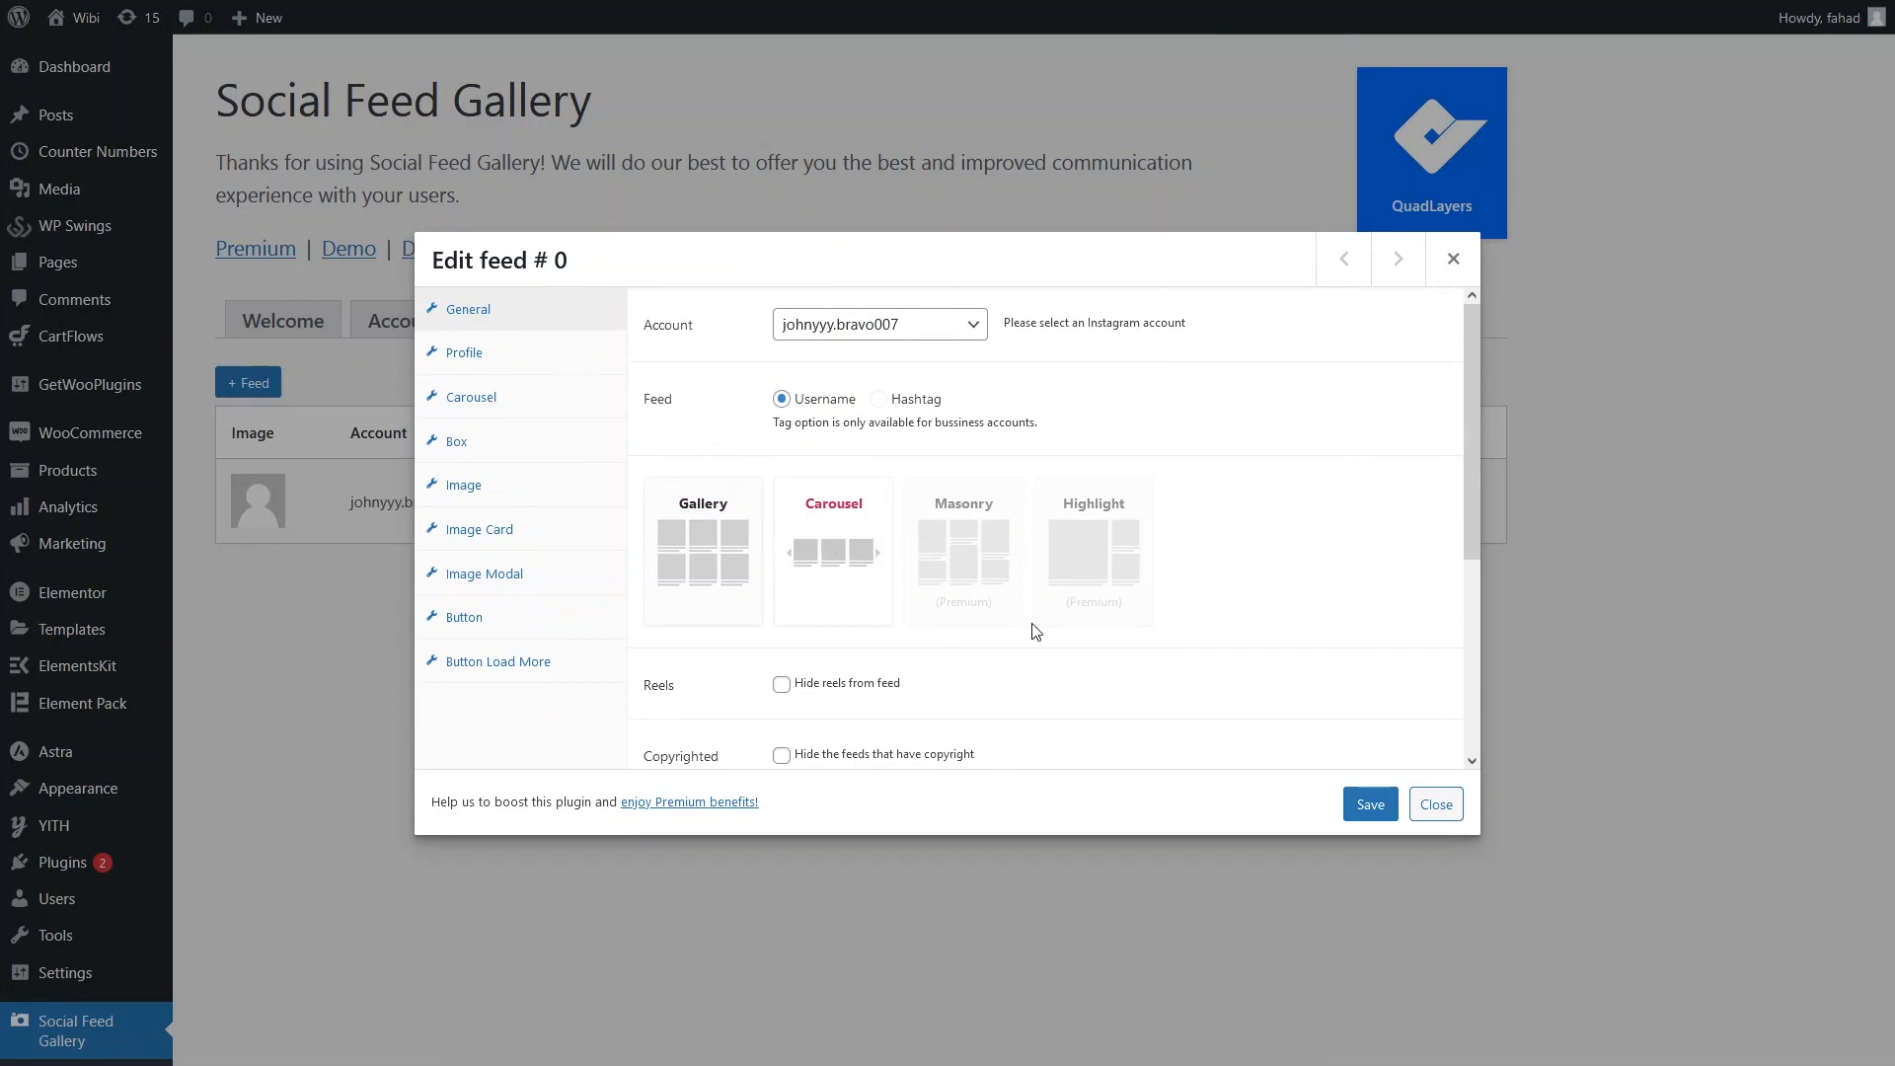
# - Review the feed's Profile, Carousel, Box, Image, Image Card, Image Modal, Button and Button Load More settings
pyautogui.click(516, 355)
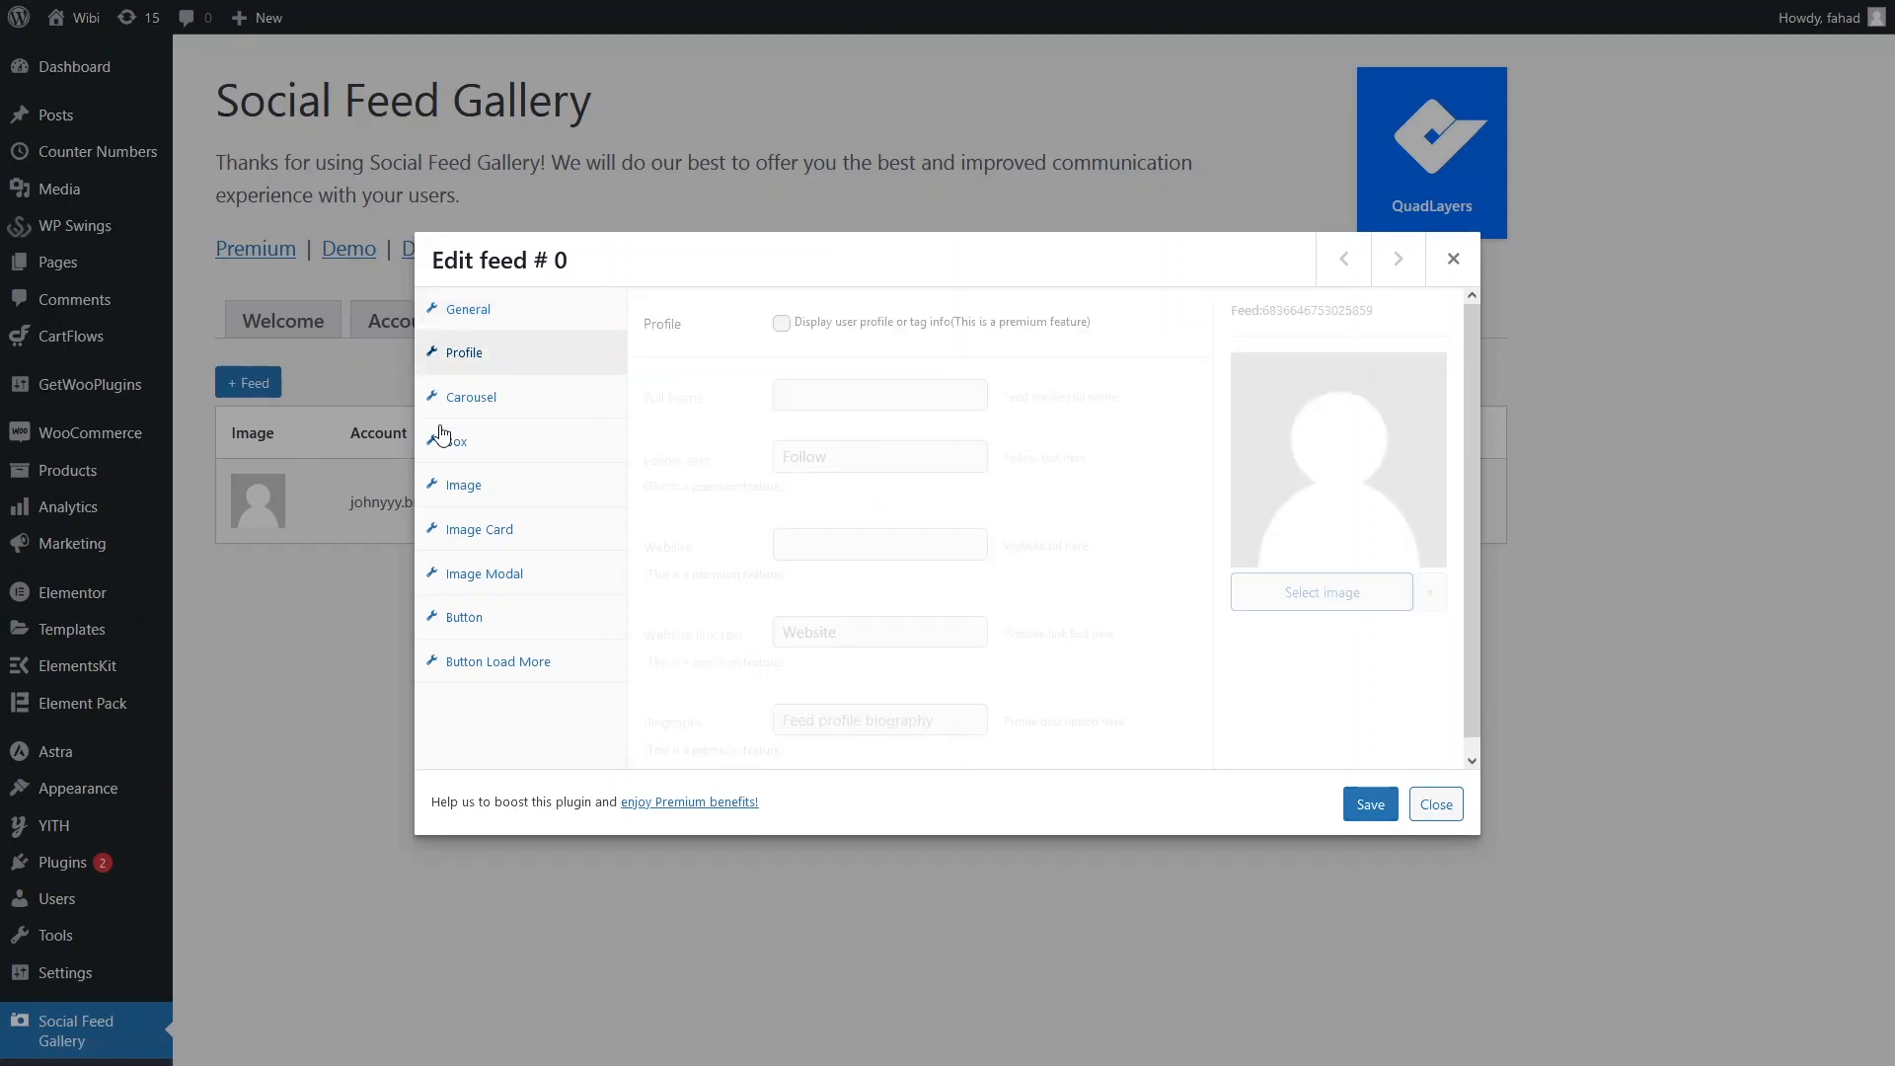
pyautogui.click(469, 410)
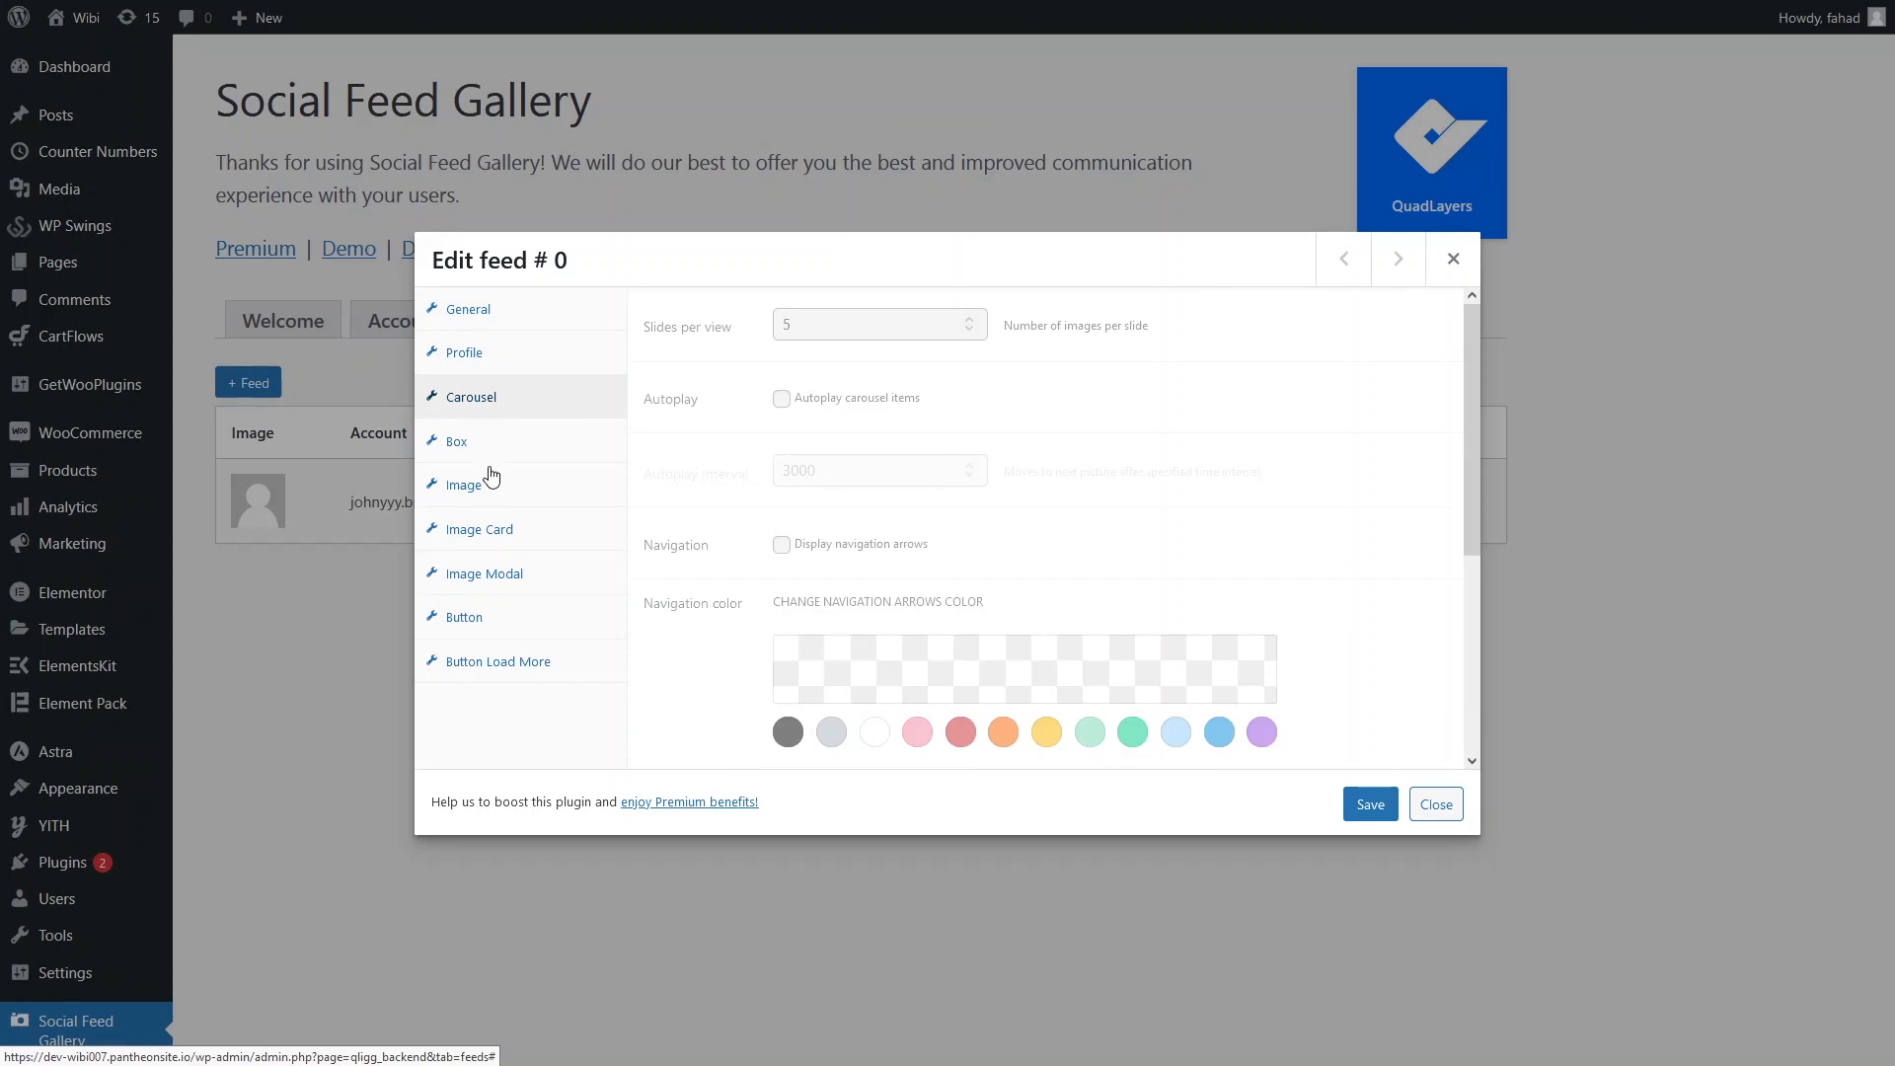
pyautogui.click(487, 446)
pyautogui.click(491, 502)
pyautogui.click(500, 543)
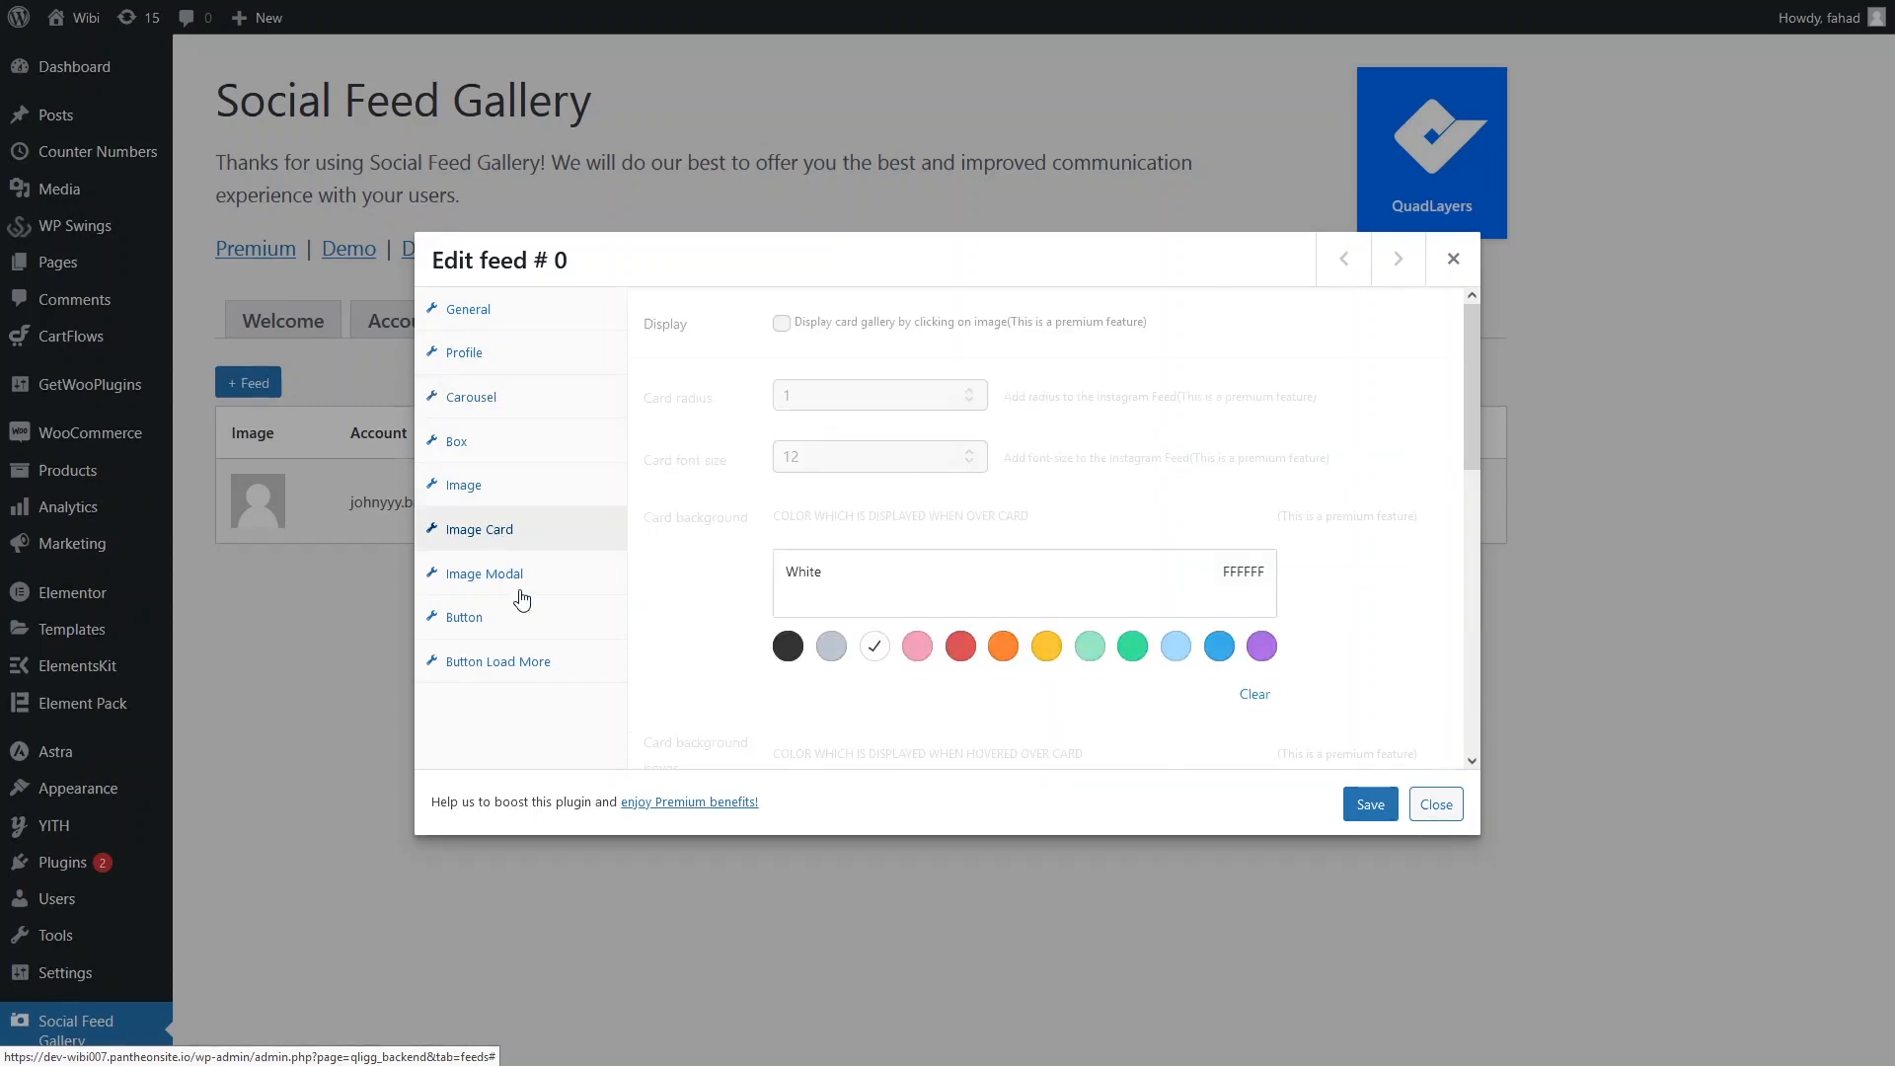
pyautogui.click(513, 583)
pyautogui.click(520, 637)
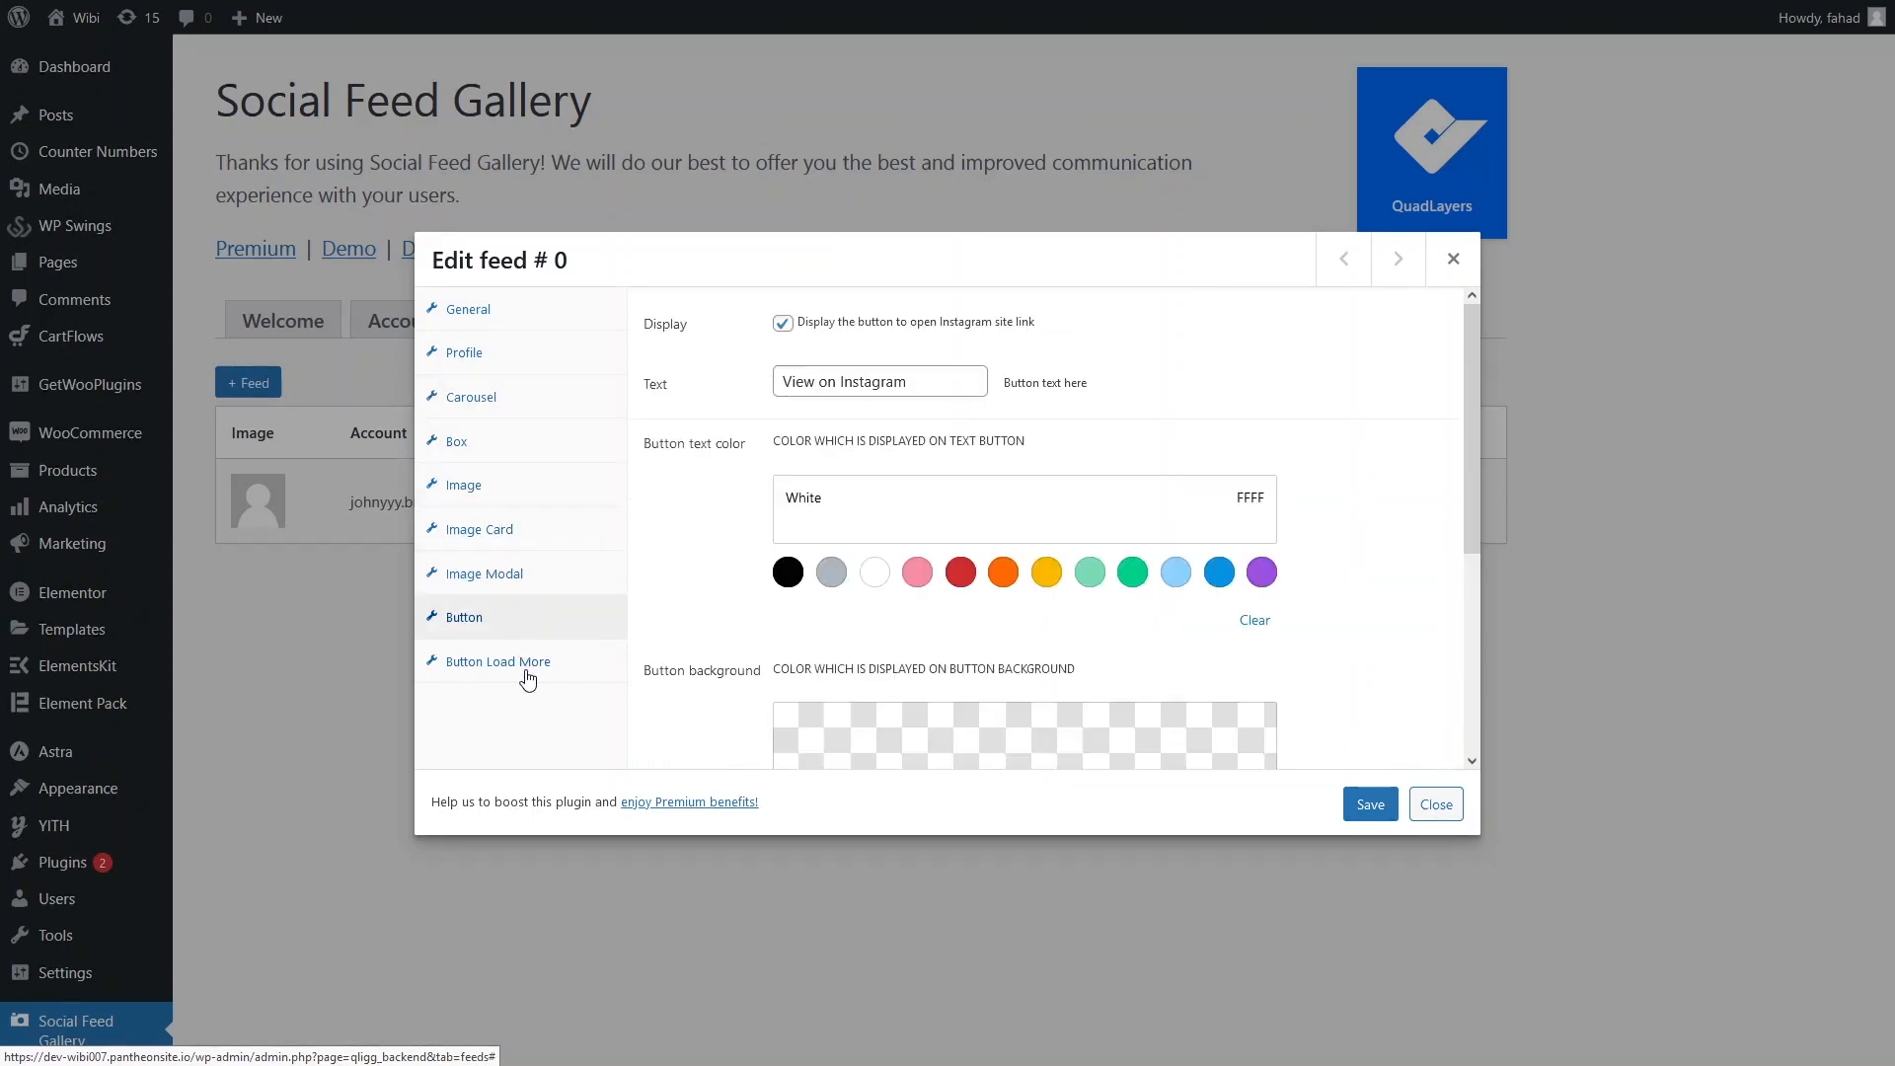
pyautogui.click(510, 671)
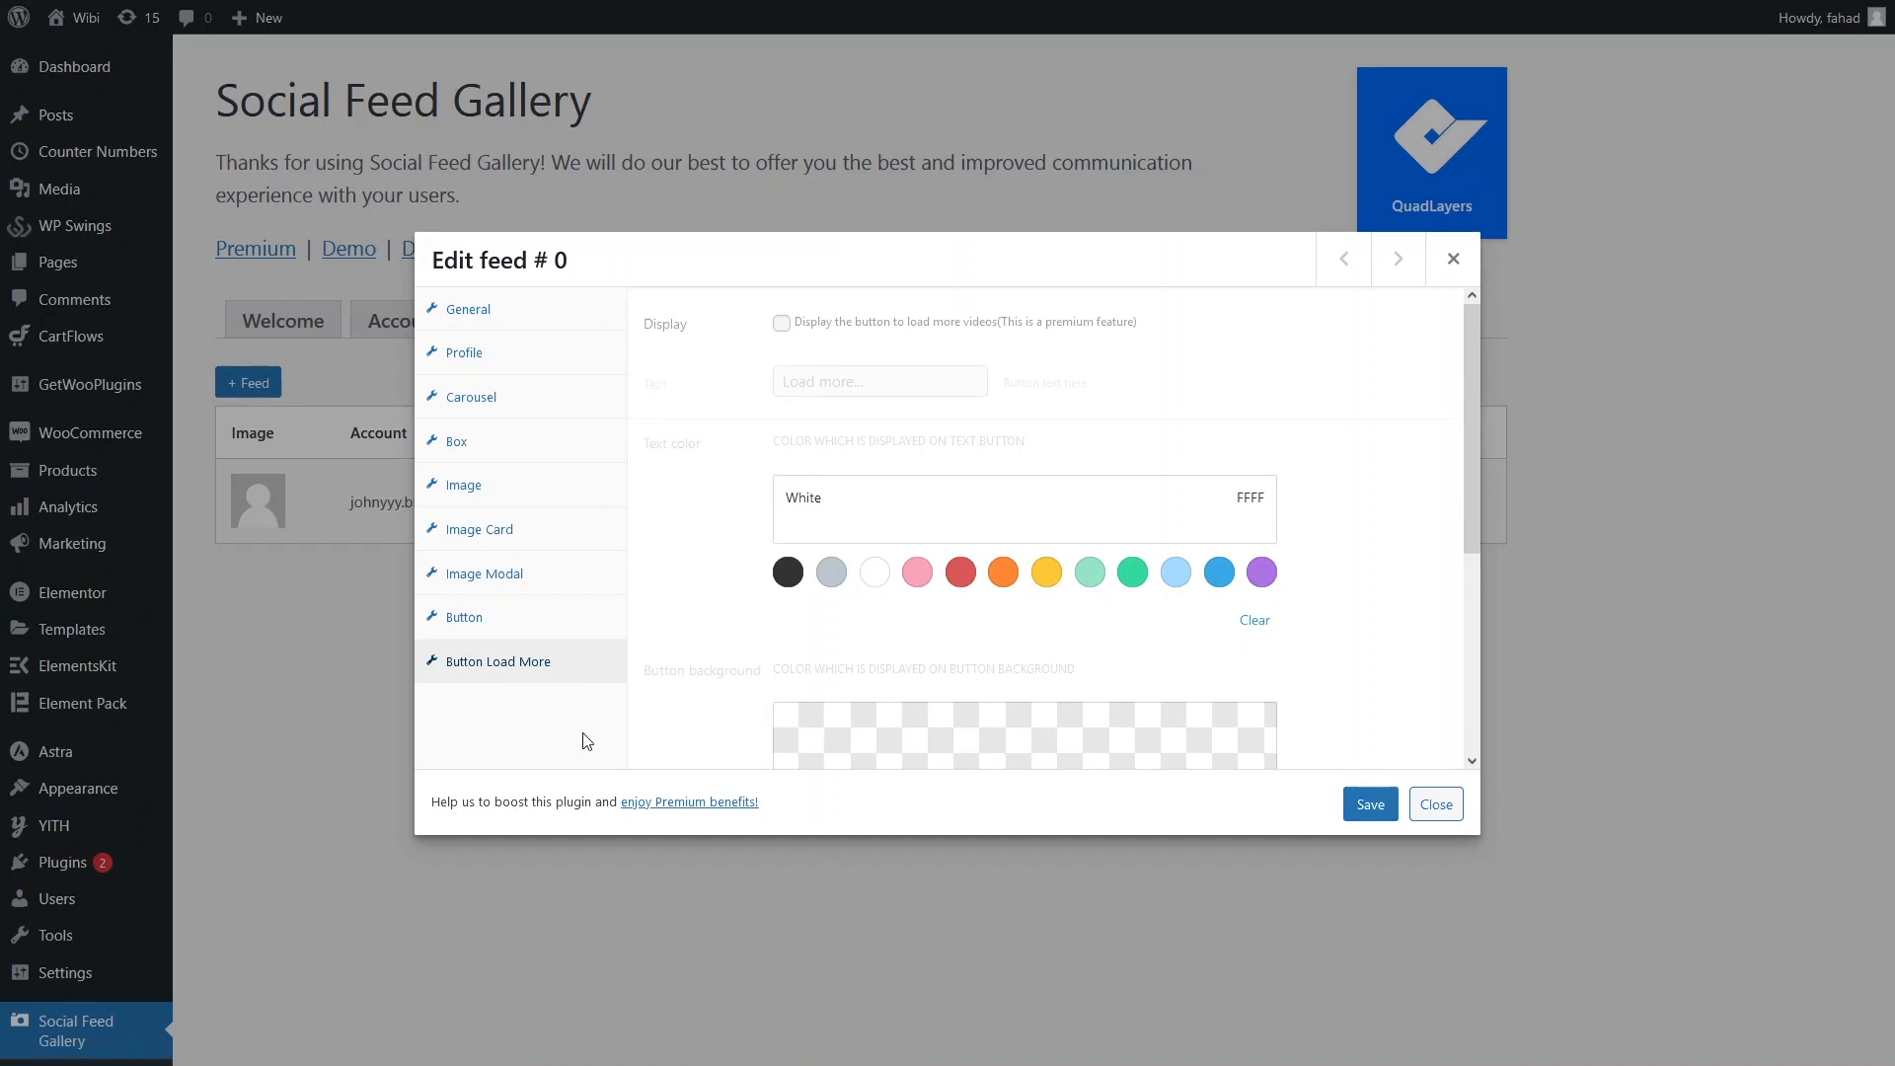
# - Return to the feed's General settings, save the feed and switch to the published Elementor #19 page
pyautogui.click(486, 314)
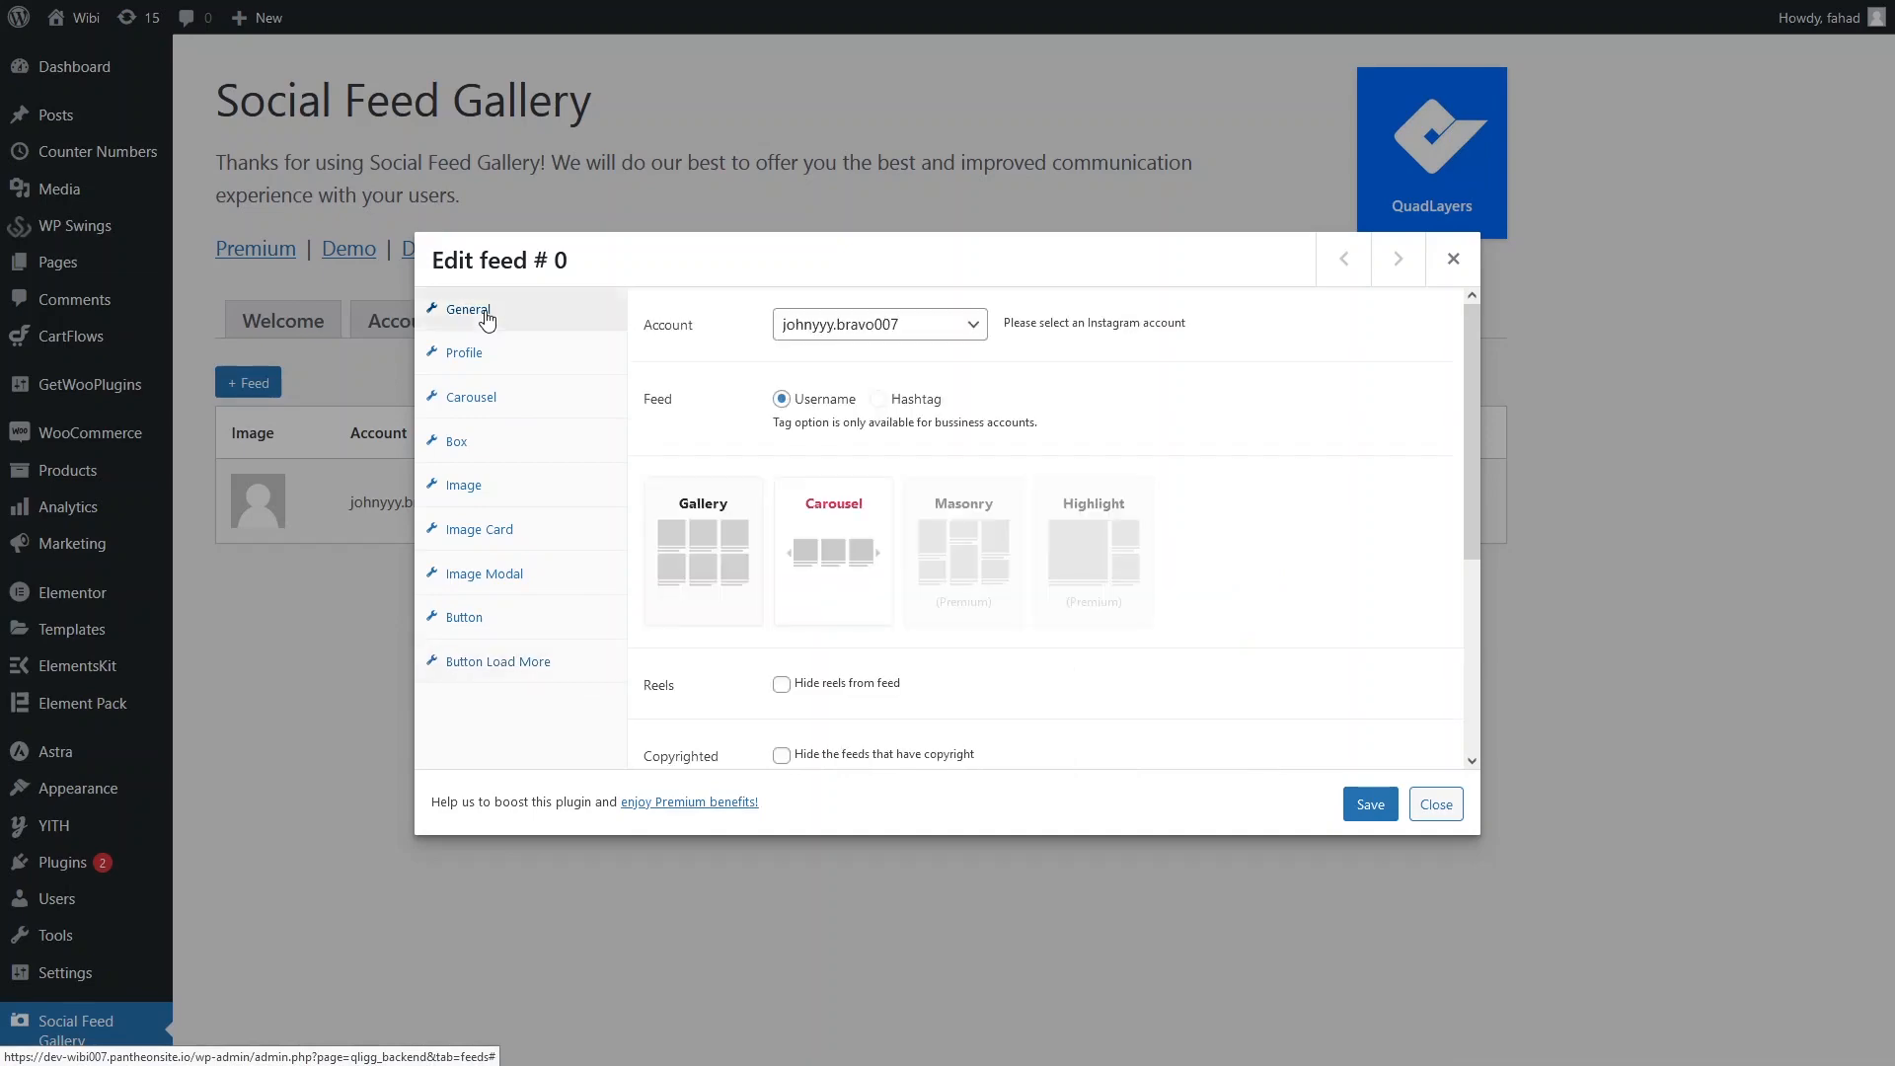
pyautogui.click(1382, 805)
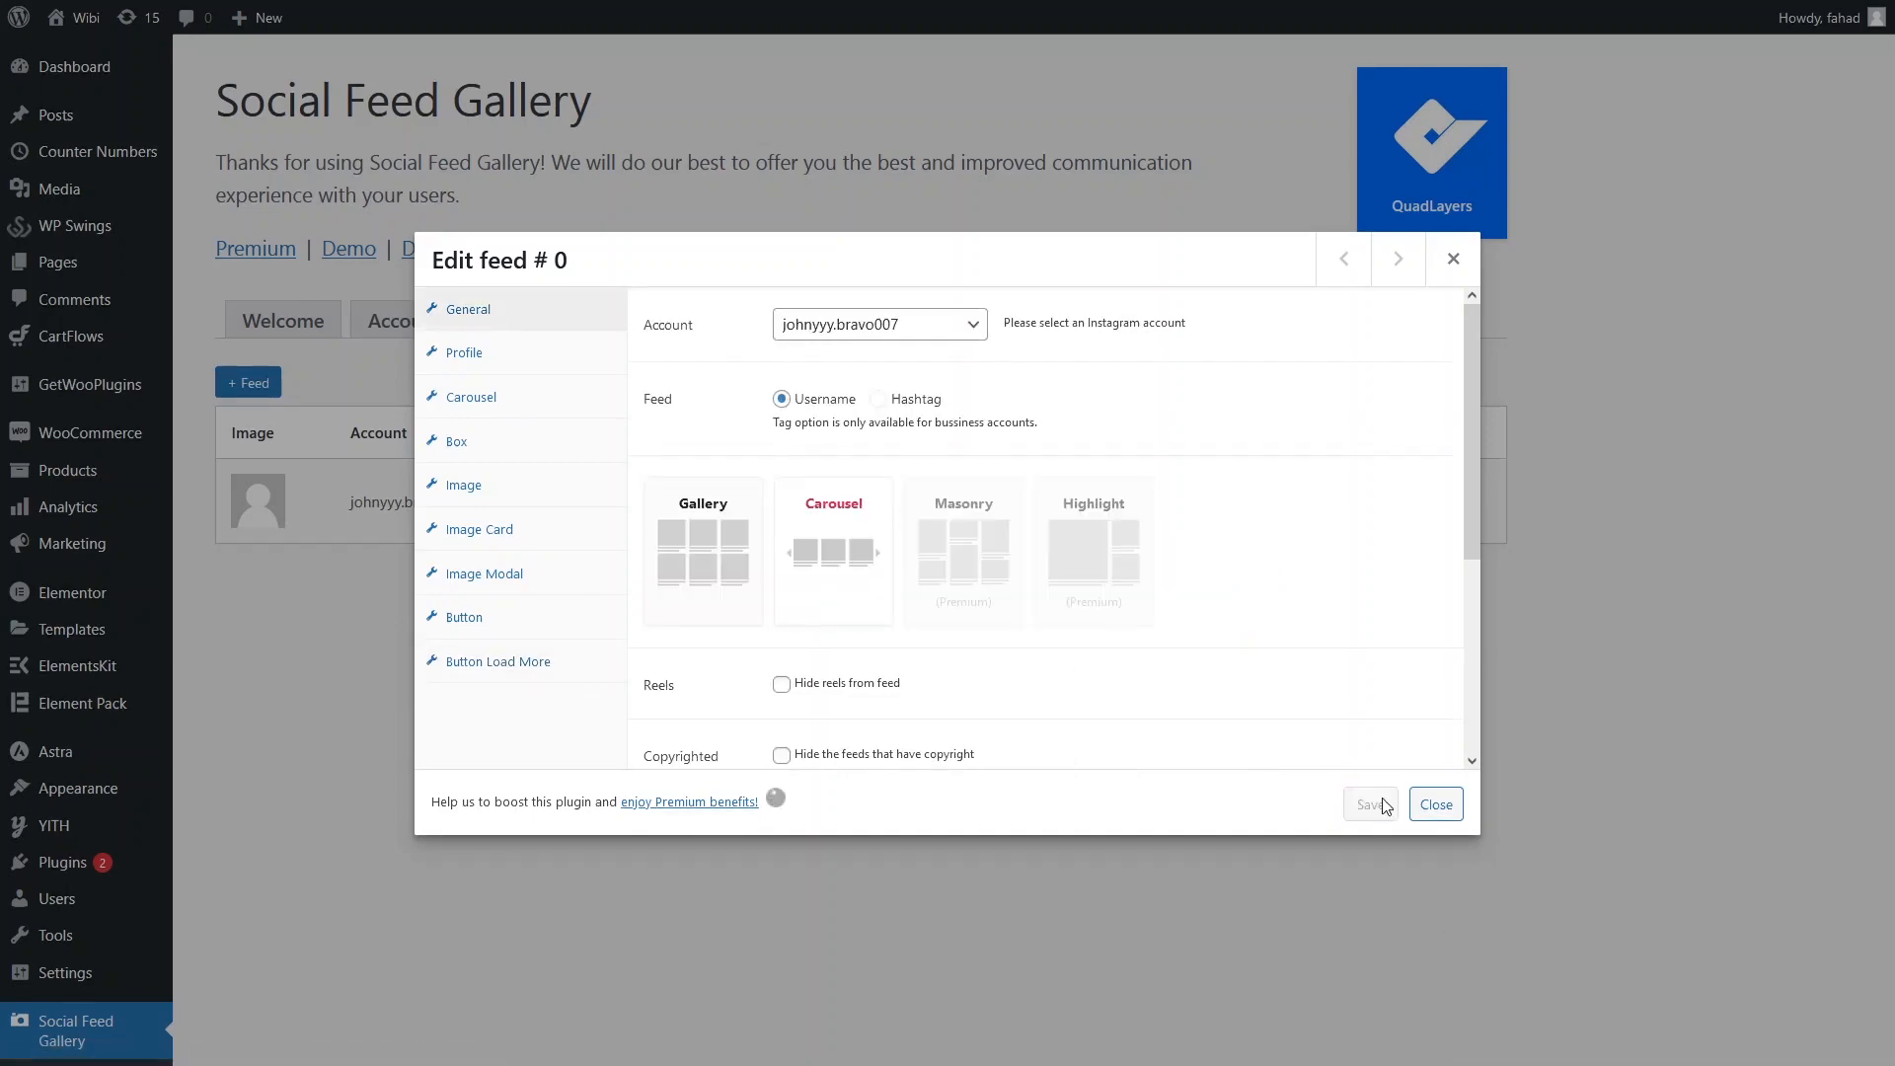
pyautogui.click(418, 20)
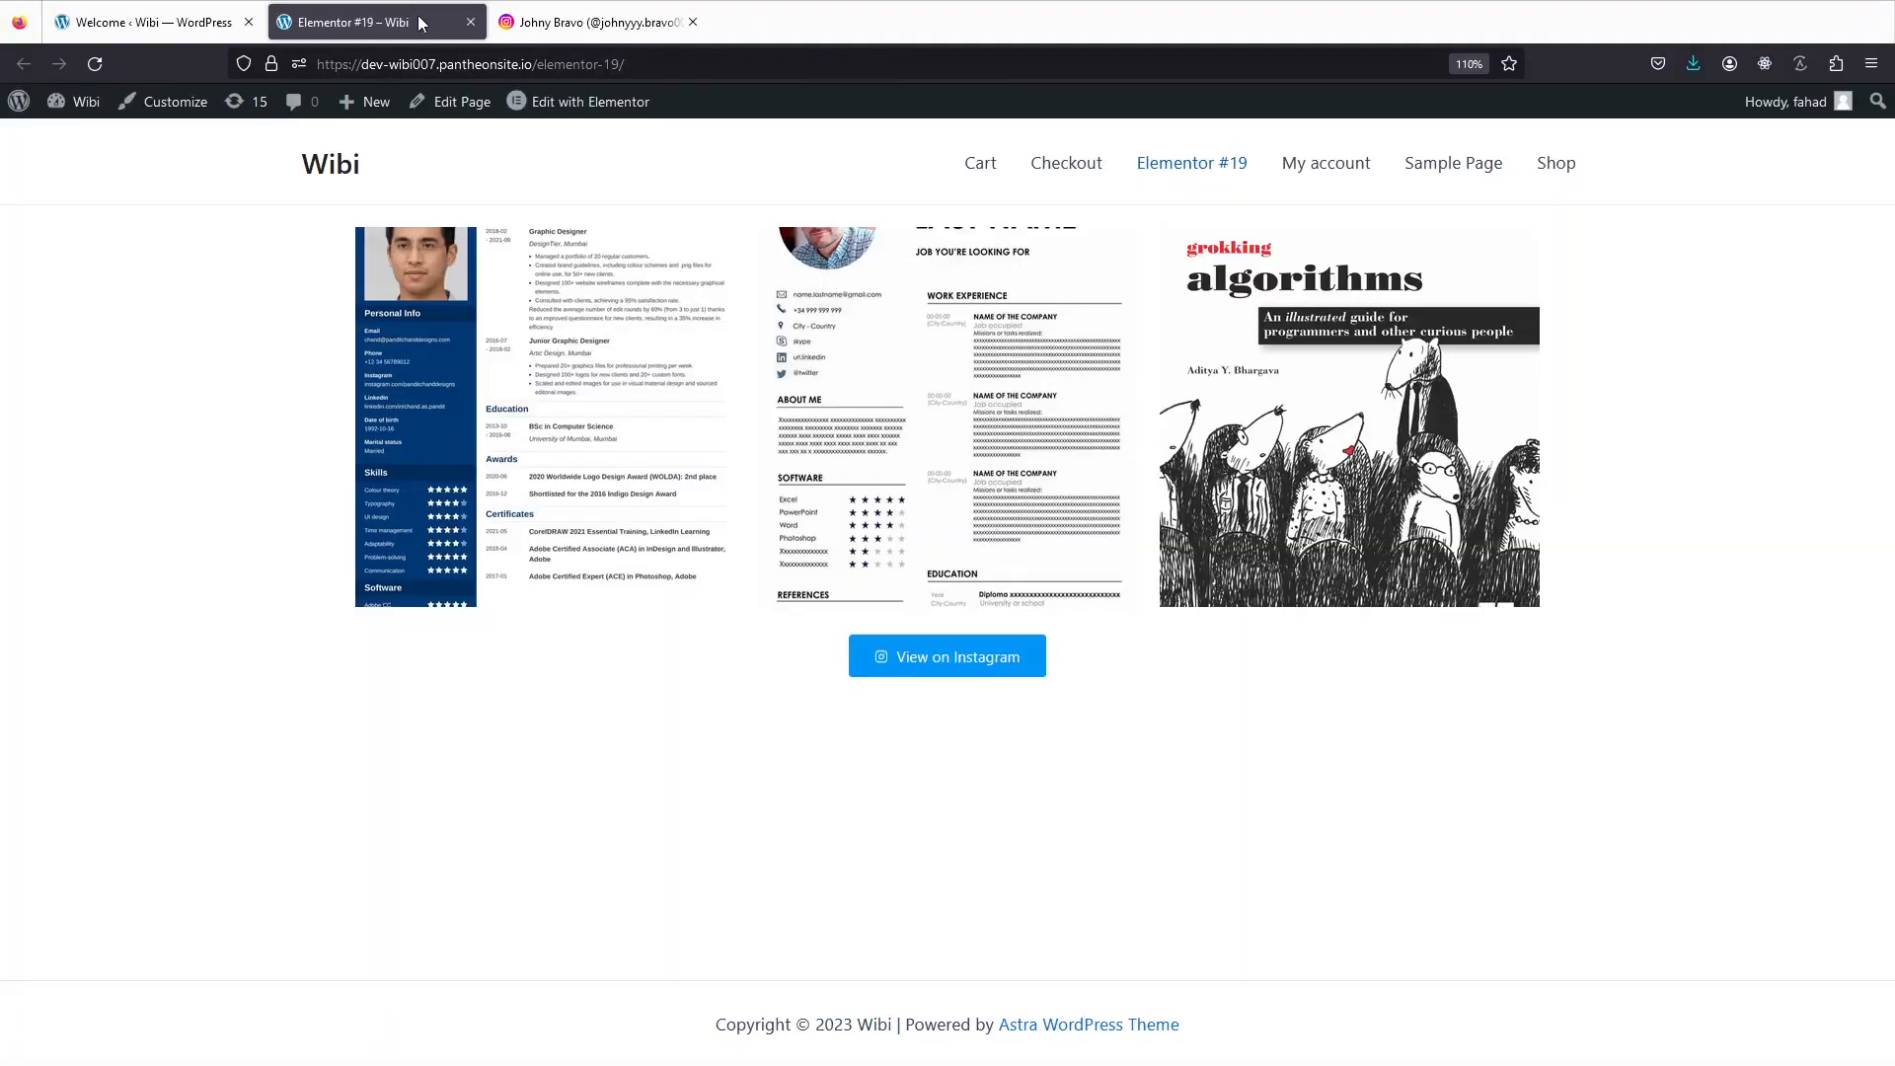